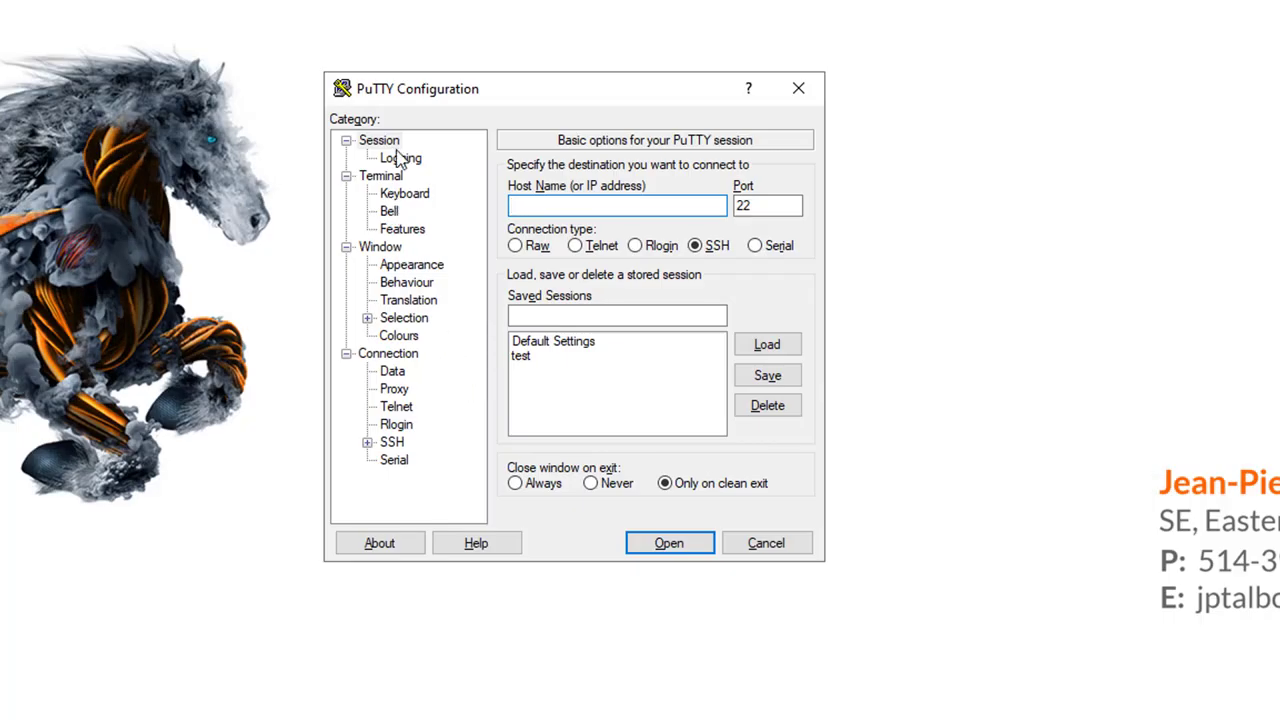
Step: Load the saved 'test' session and check its logging to C:\sonicwall\putty.txt
click(526, 357)
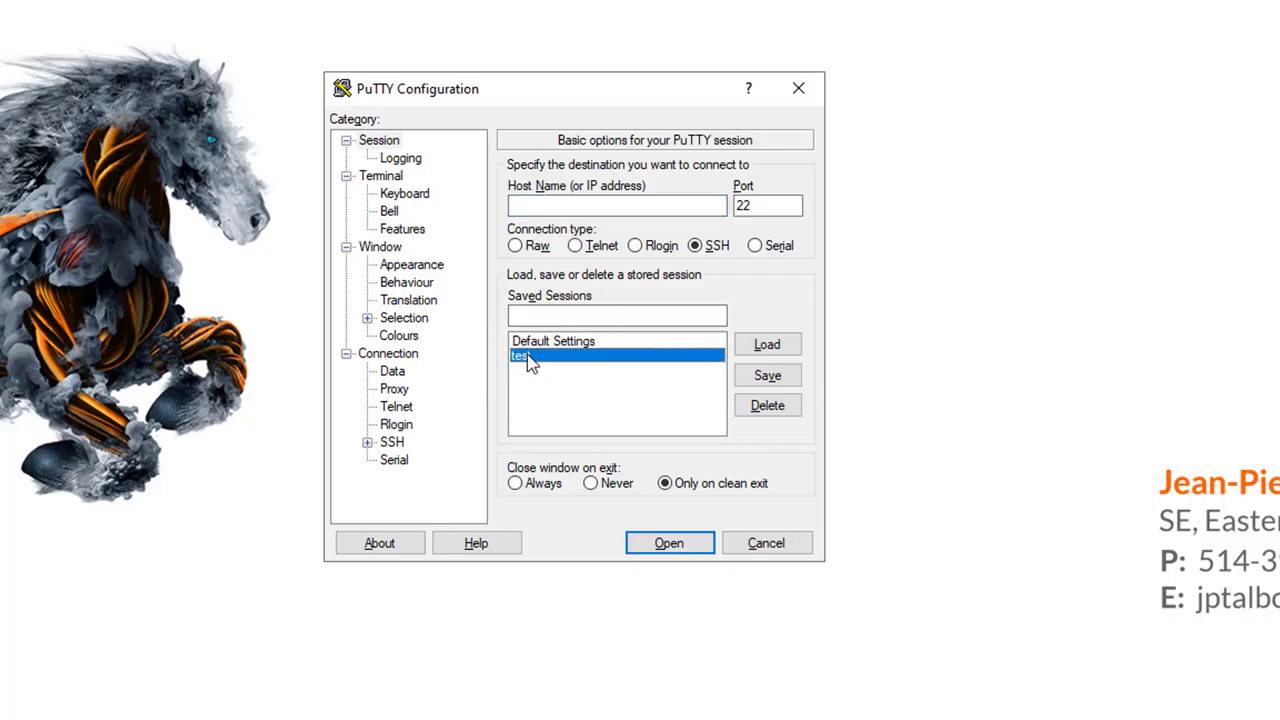
click(391, 163)
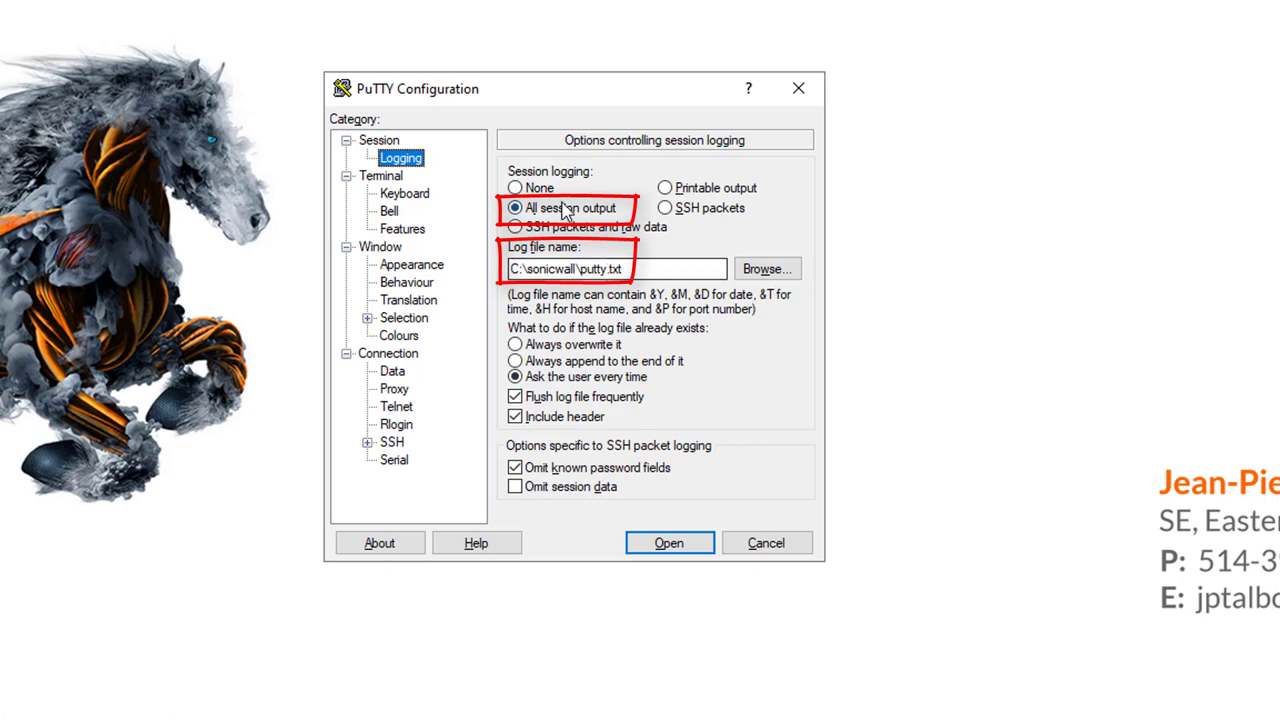
click(395, 141)
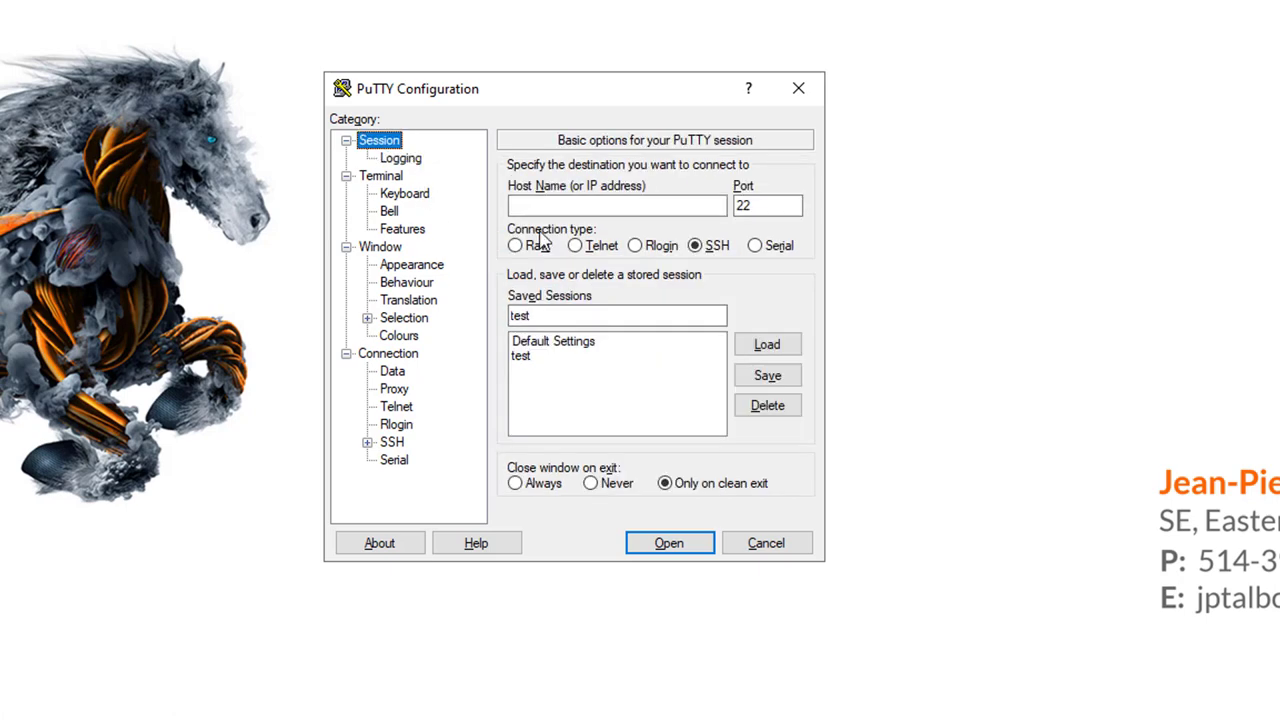
Step: Connect over SSH to 10.6.254.1 and log in as admin
click(592, 210)
text(10.6.254.1)
key(Return)
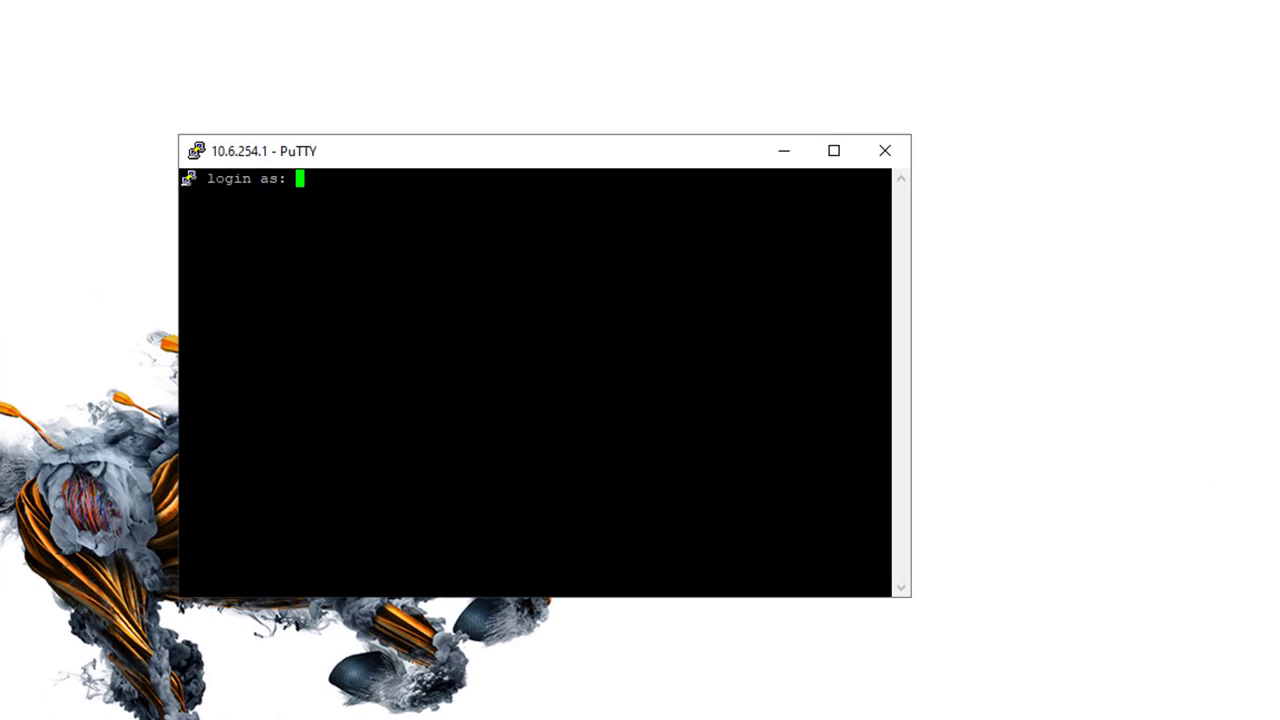
text(admin)
key(Return)
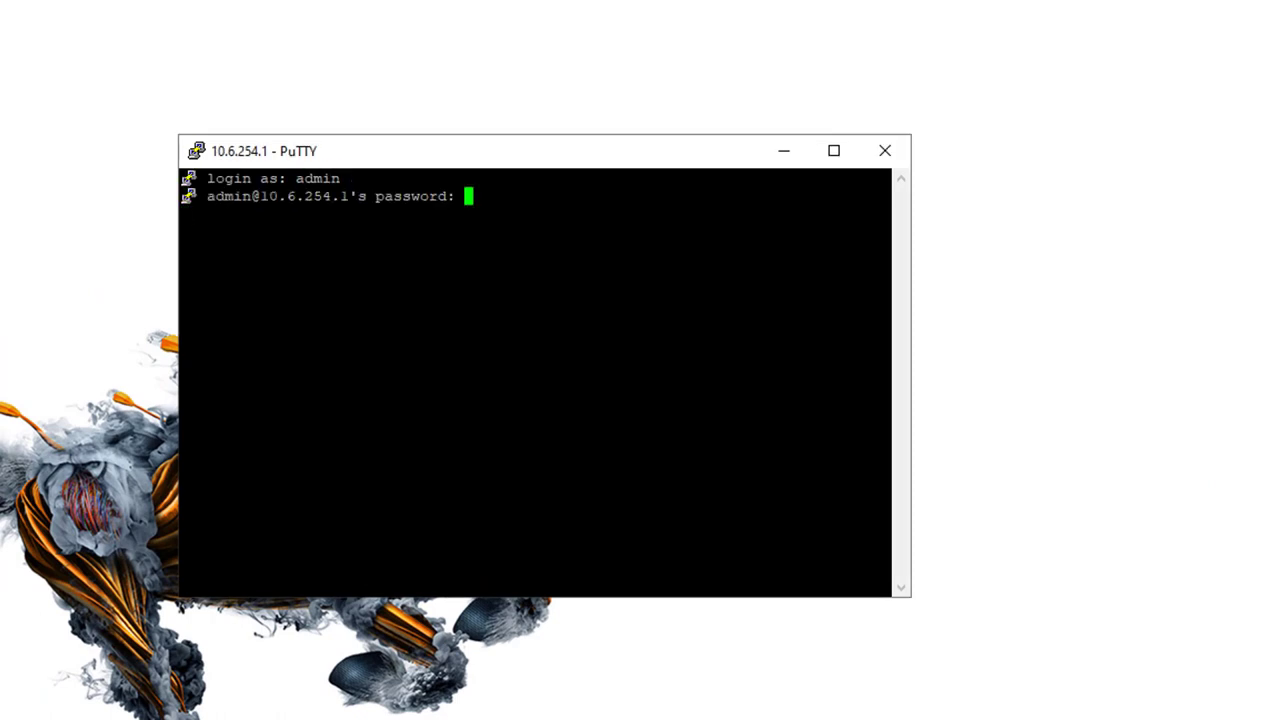
key(Return)
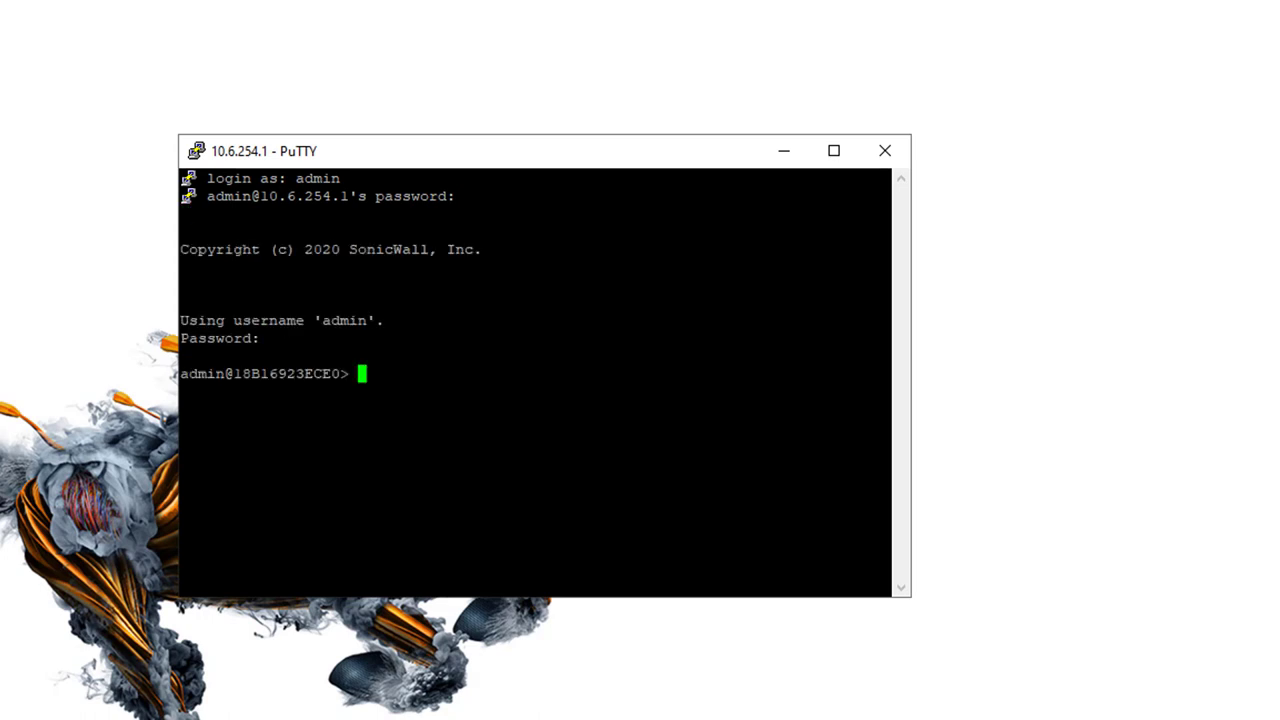
Step: Run 'show address-objects custom' using Tab completion to list the custom address objects
text(sho)
key(Tab)
text(add)
key(Tab)
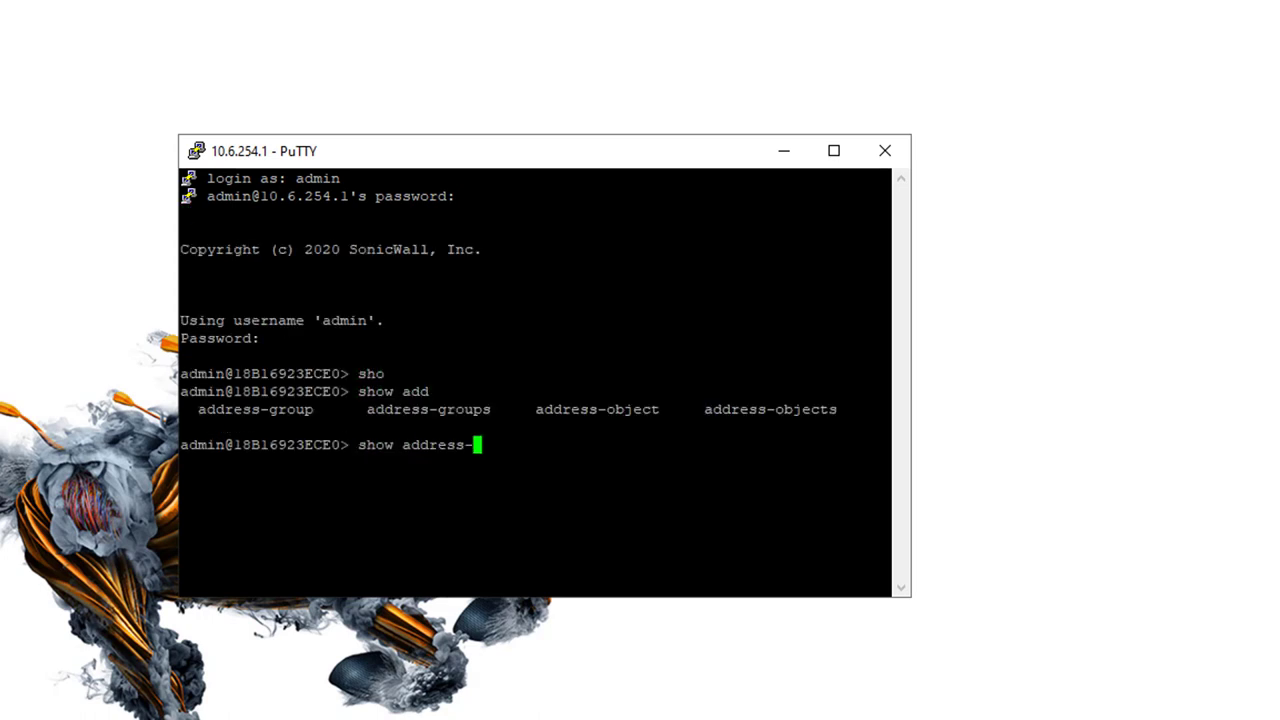
text(ob)
key(Tab)
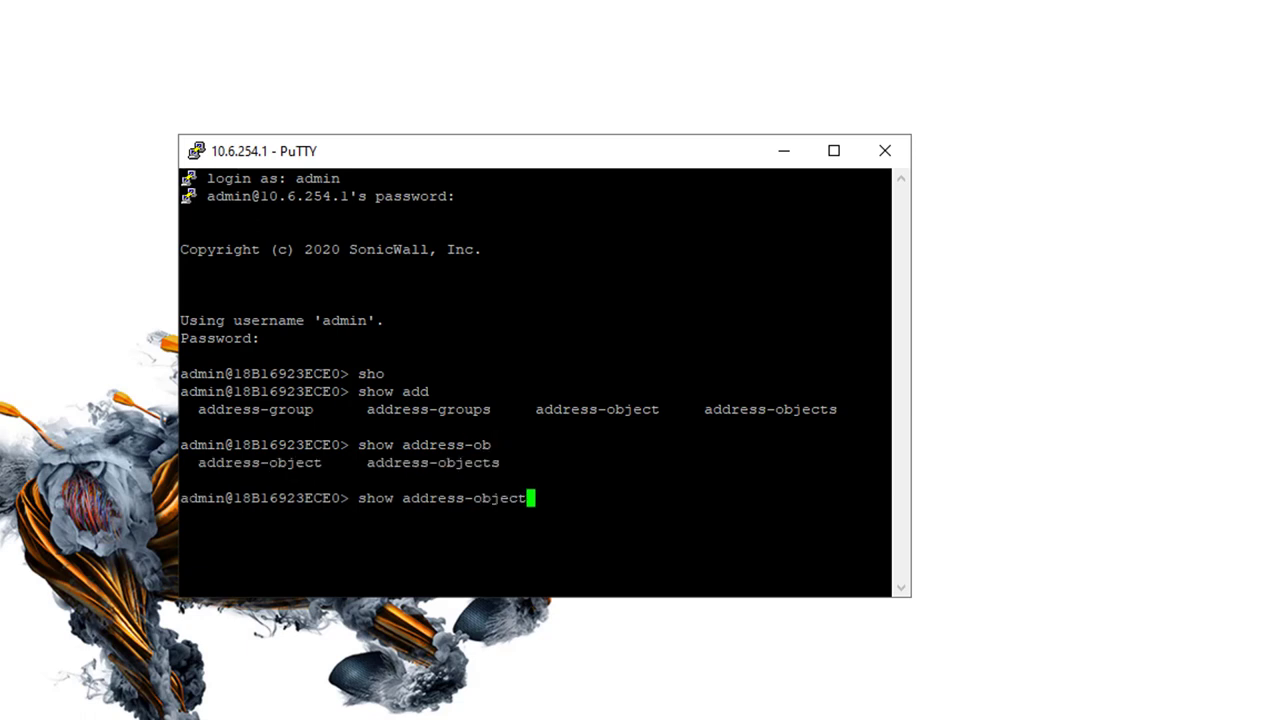
text(s)
key(Tab)
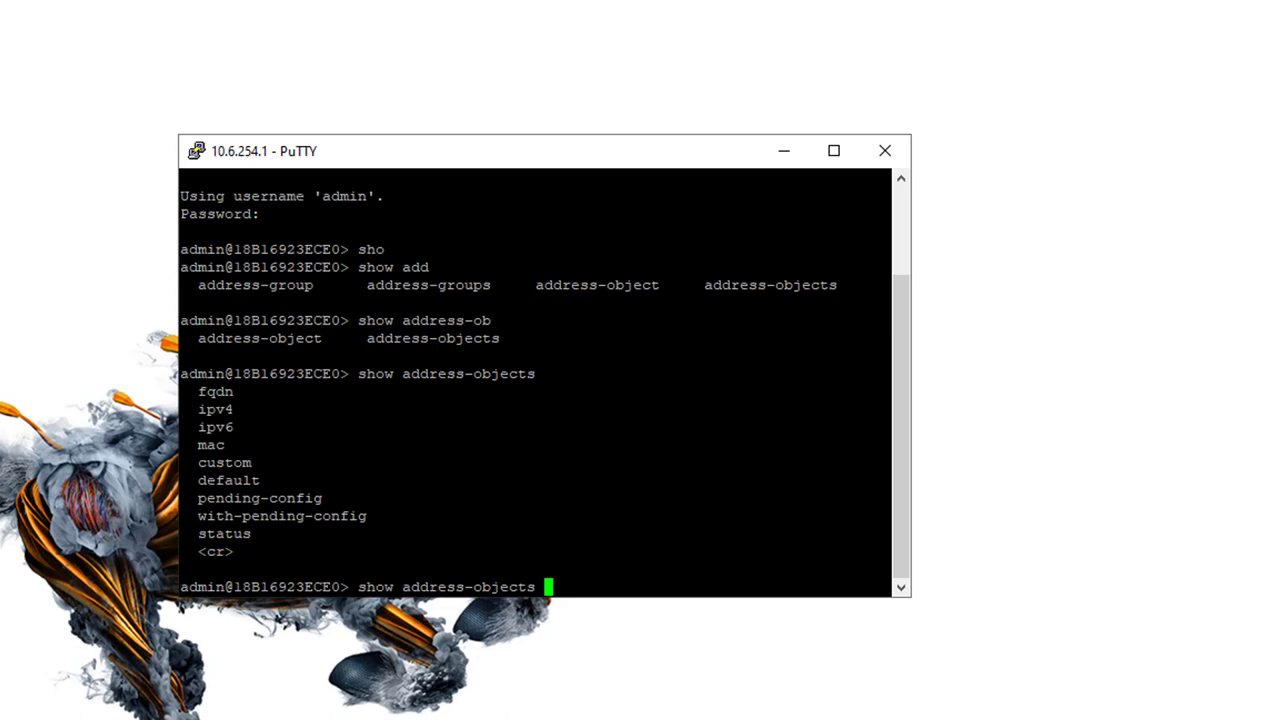
text(cu)
key(Tab)
key(Return)
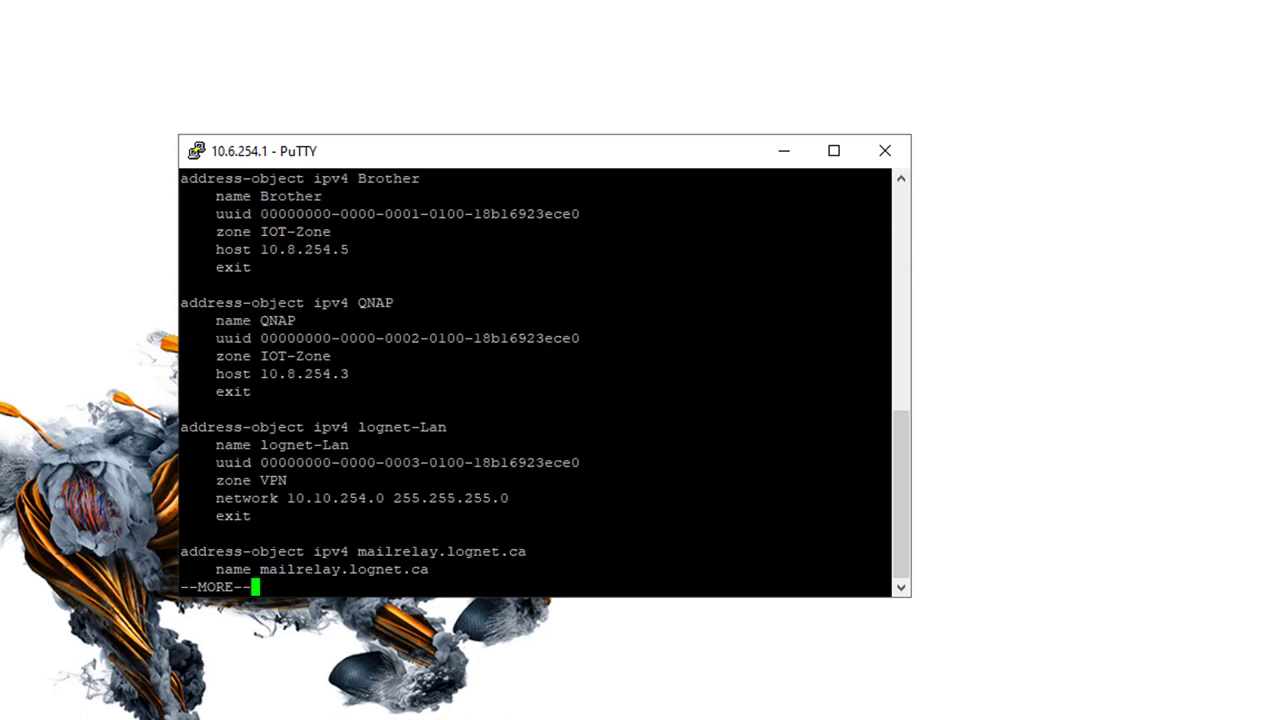
Step: Page through the rest of the listing and log out with exit
key(space)
key(space)
key(space)
key(space)
key(space)
key(space)
key(space)
key(space)
key(space)
key(space)
key(space)
key(space)
text(exit)
key(Return)
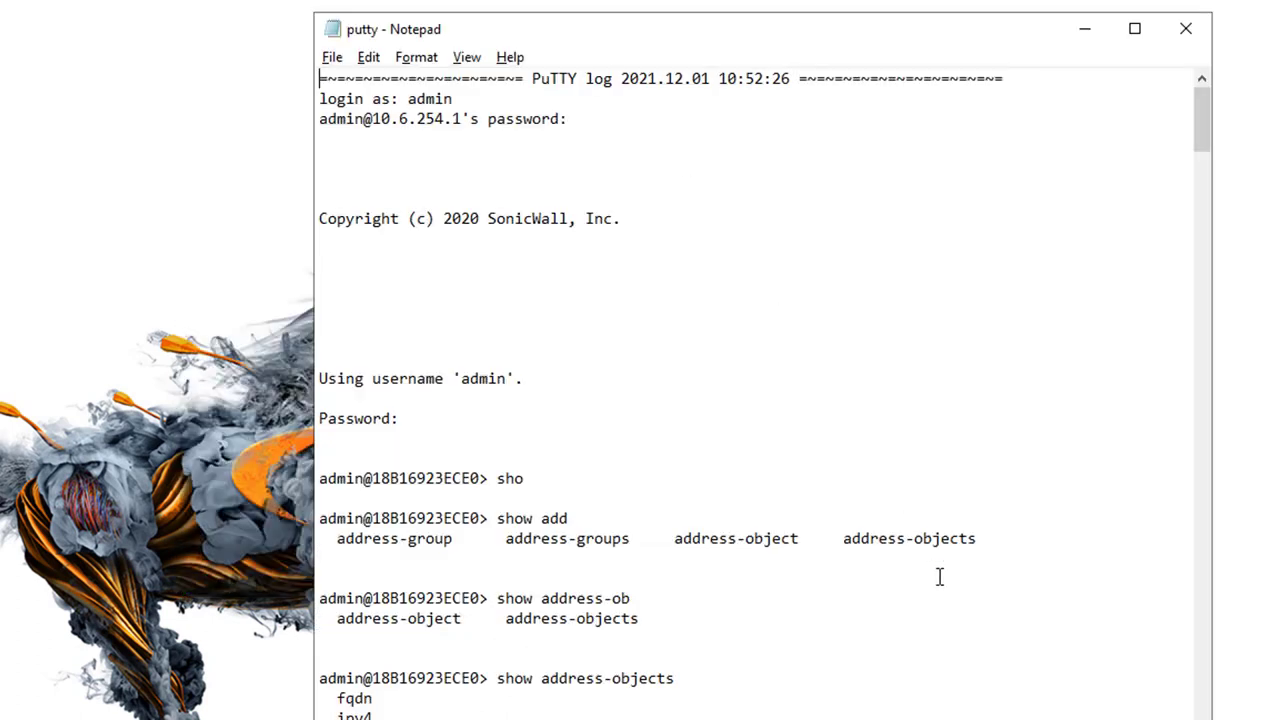
Step: Delete the --MORE-- paging junk from the mailrelay and AD host lines in putty.txt
scroll(937, 574, down, 3)
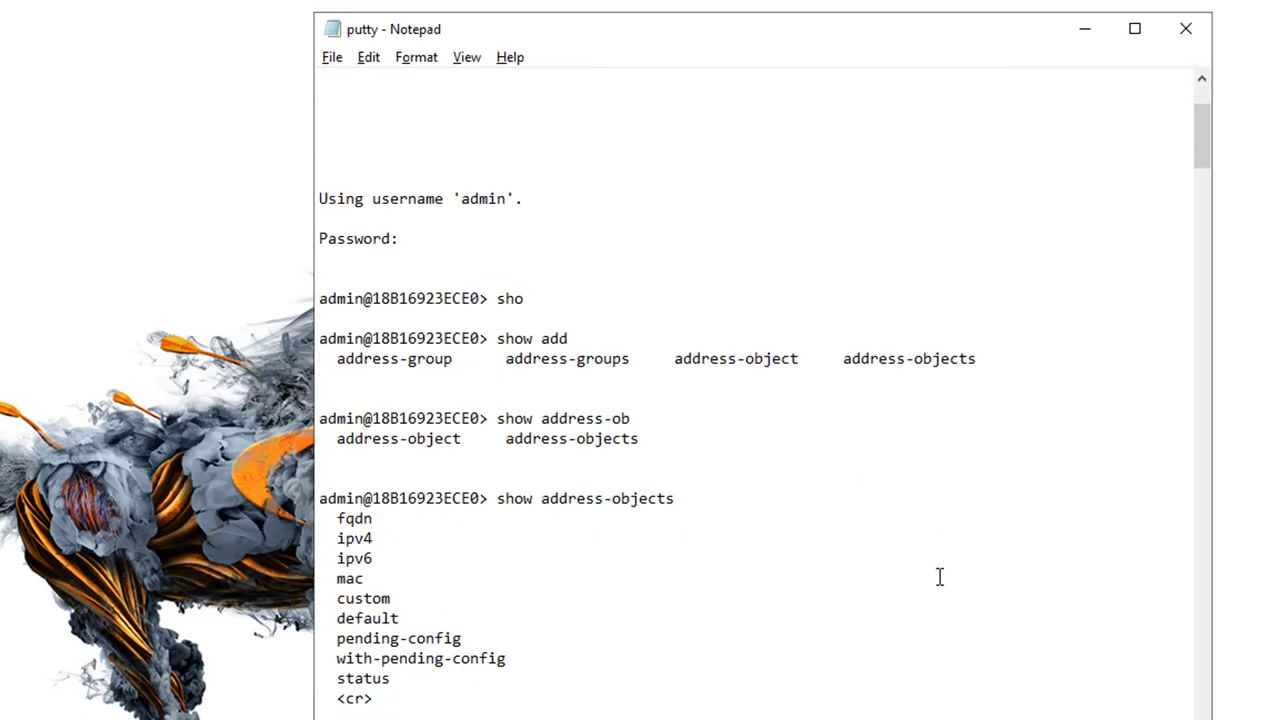
scroll(940, 577, down, 1)
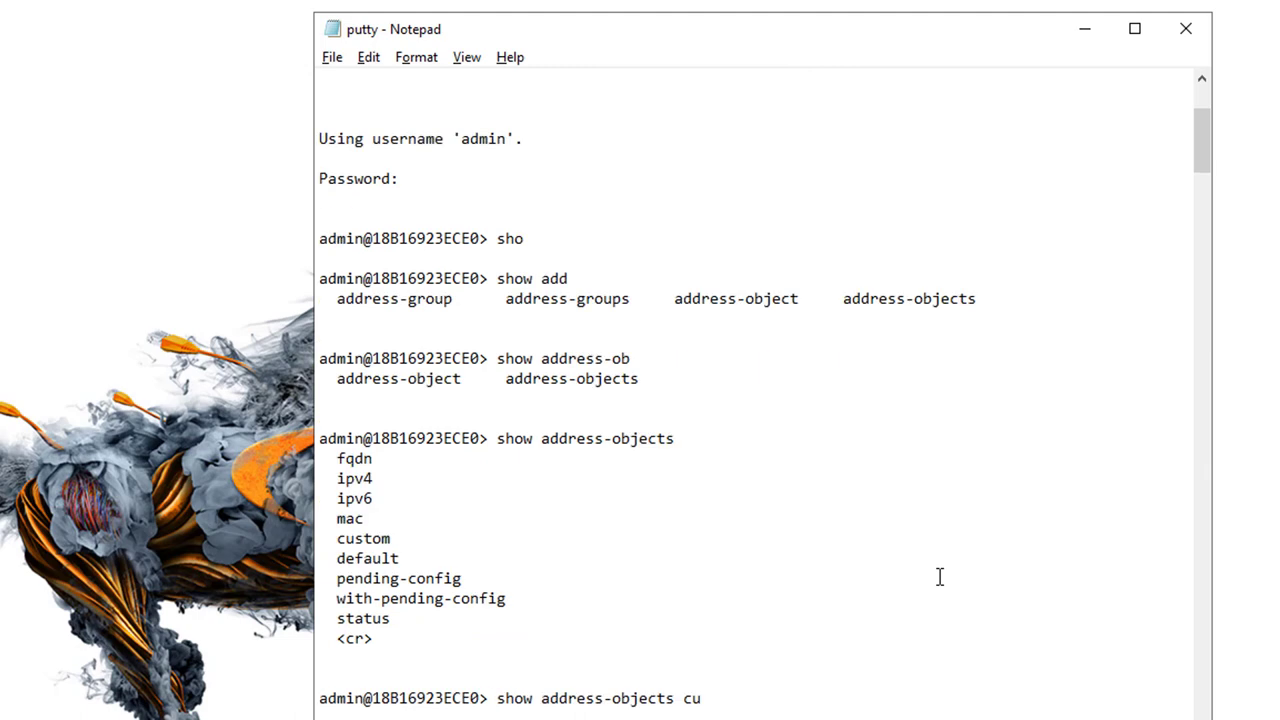
scroll(940, 577, down, 3)
drag(780, 557, 496, 558)
scroll(499, 560, down, 3)
scroll(499, 560, down, 3)
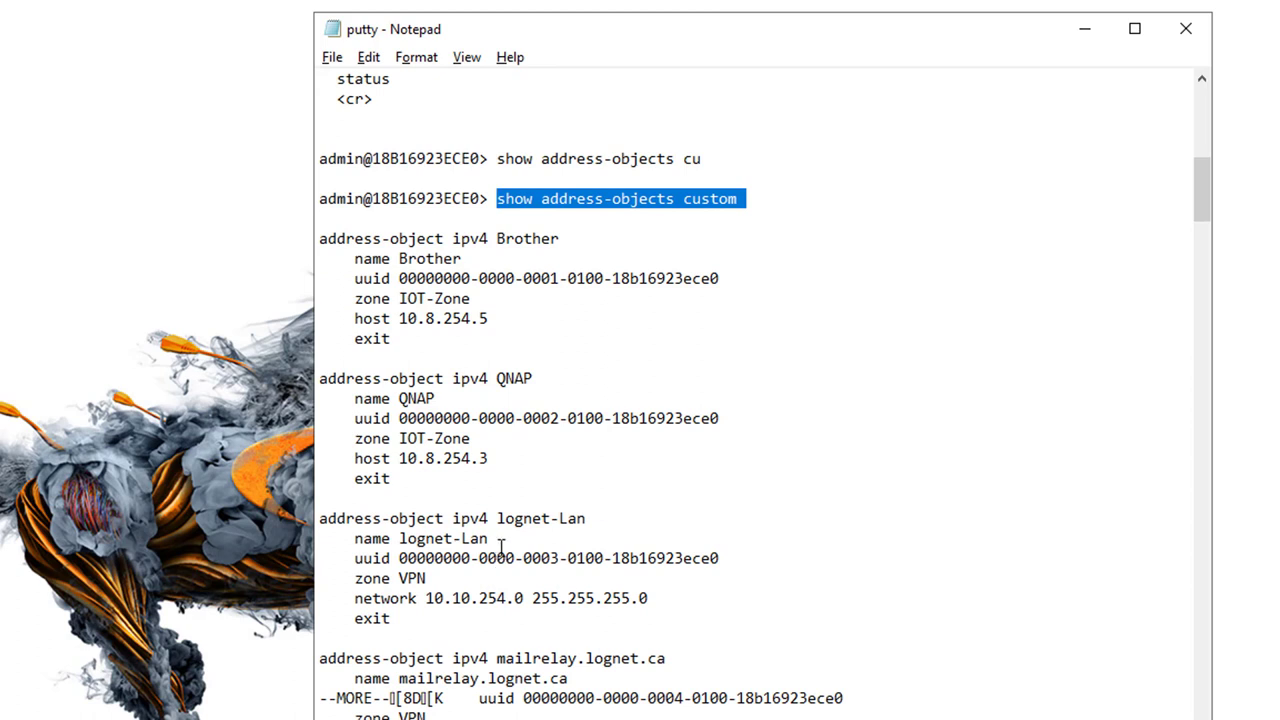
drag(482, 698, 317, 698)
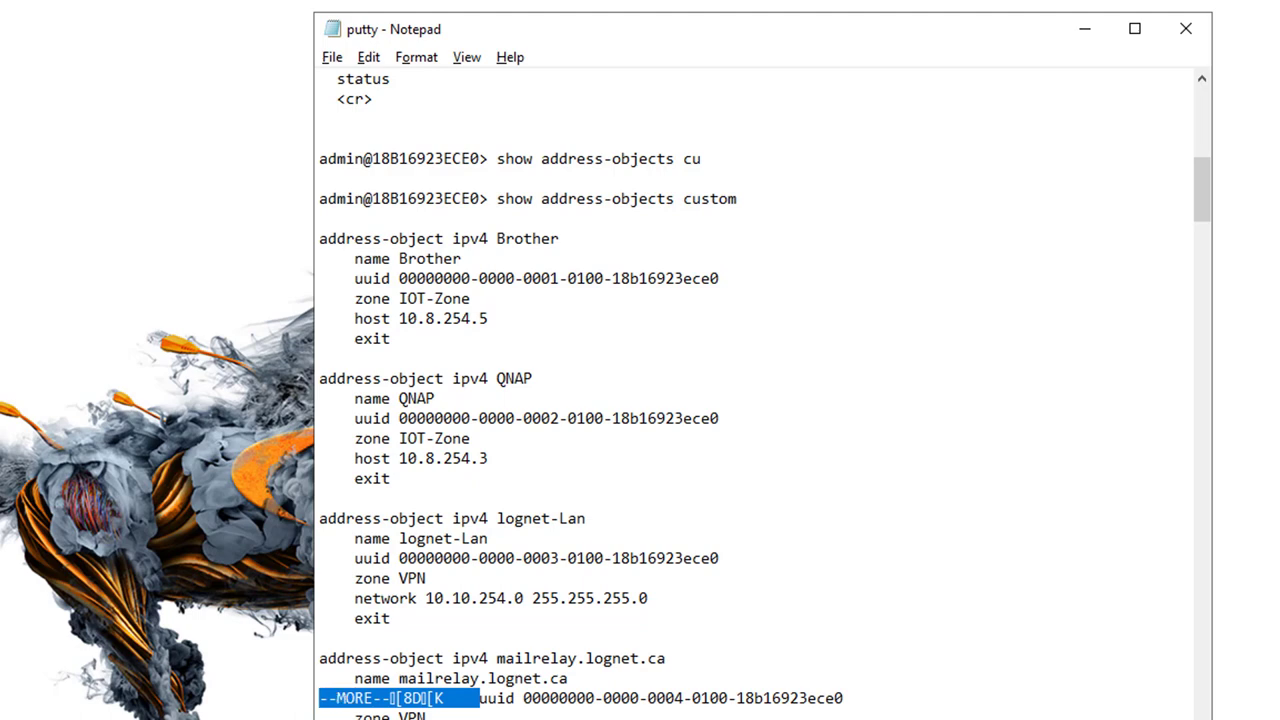
key(Delete)
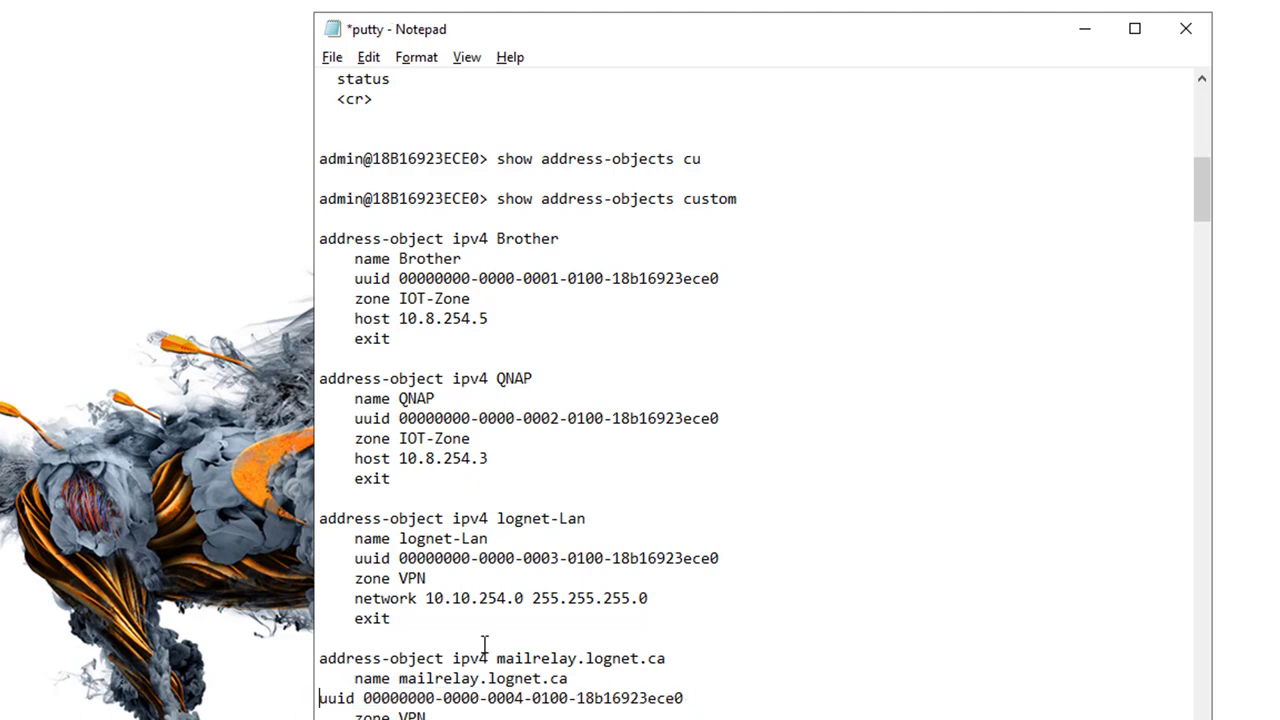
scroll(485, 640, down, 3)
scroll(485, 640, down, 6)
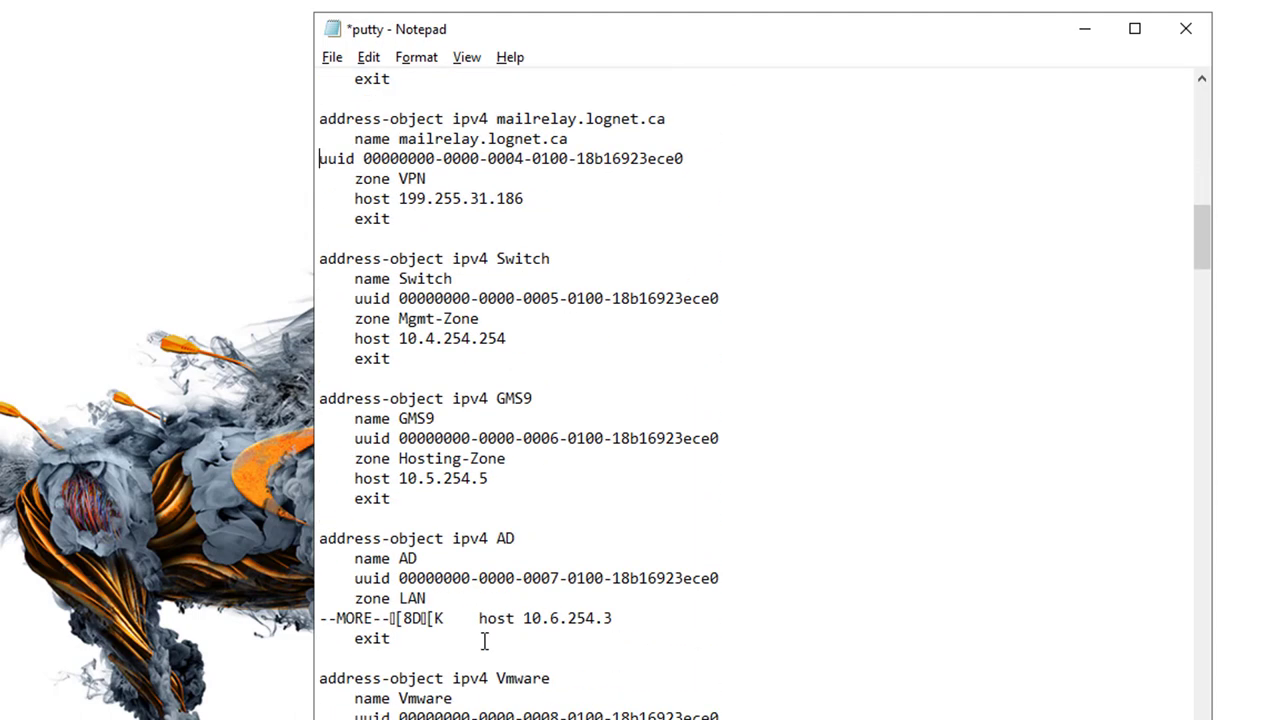
drag(478, 618, 311, 620)
key(Delete)
Step: Rename the AD object to AD-test and change its host to 10.6.254.30
click(553, 538)
text(-test)
click(487, 557)
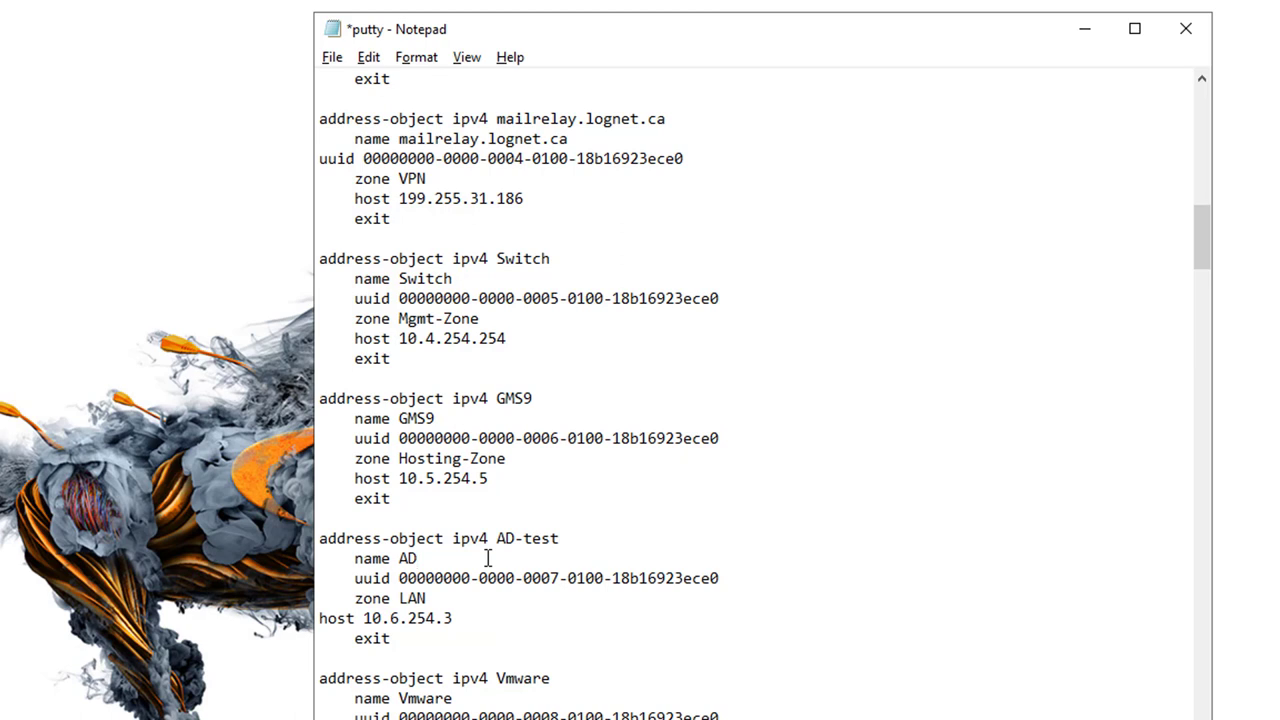
text(-test)
click(485, 619)
text(0)
click(446, 639)
Step: Rename GMS9 to GMS9-test with host 10.5.254.50, then select both edited blocks
click(548, 397)
text(-test)
click(478, 418)
text(-test)
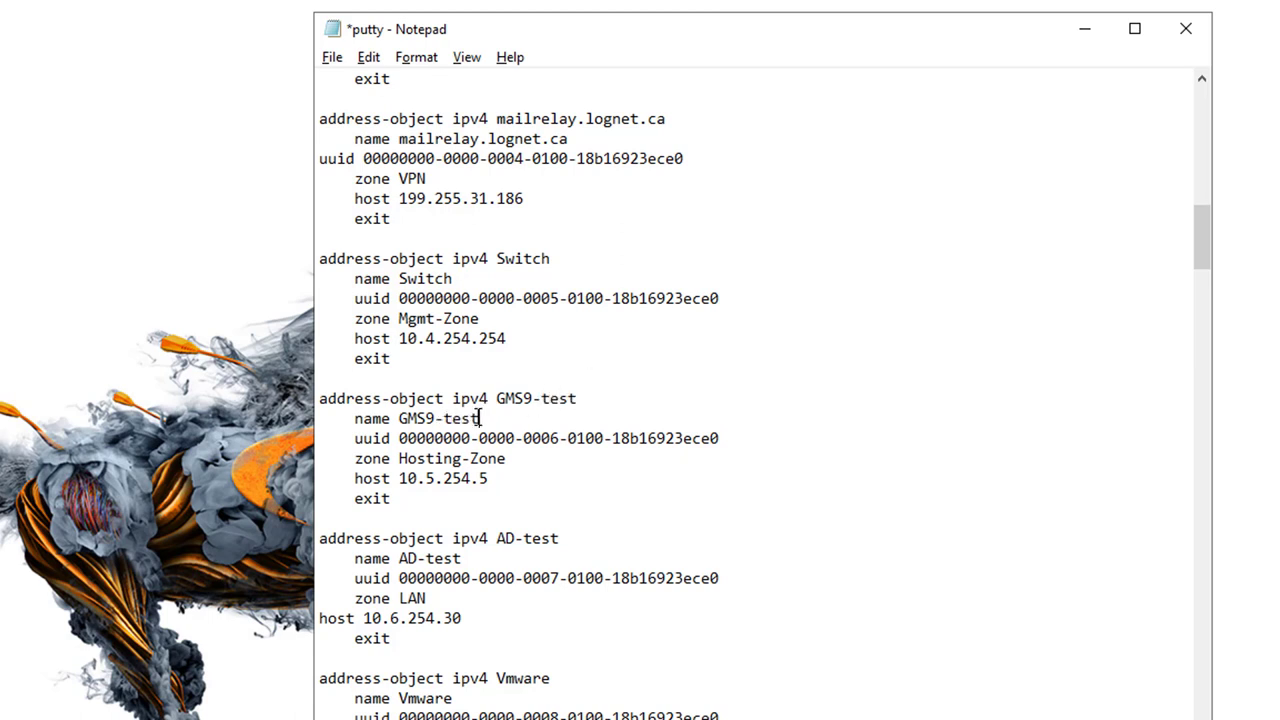
click(507, 478)
text(0)
drag(479, 641, 270, 394)
key(ctrl+c)
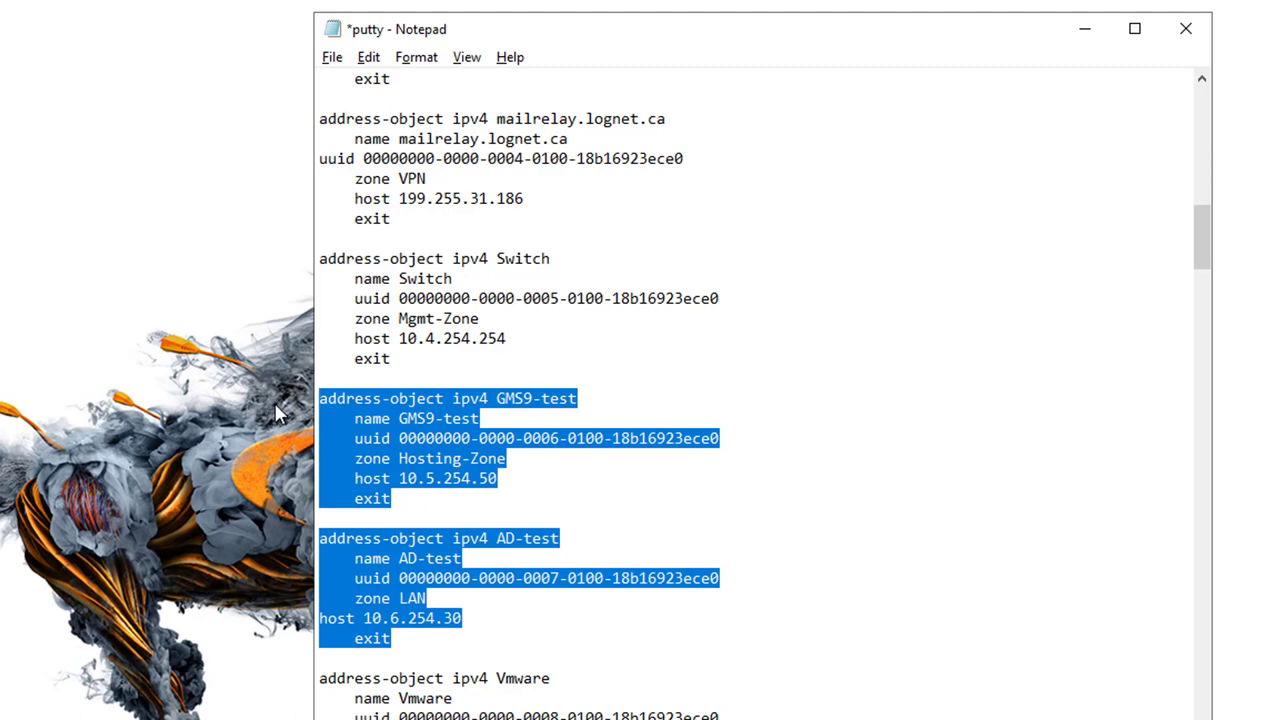
Step: Launch PuTTY from the Start menu search
key(super)
text(putty)
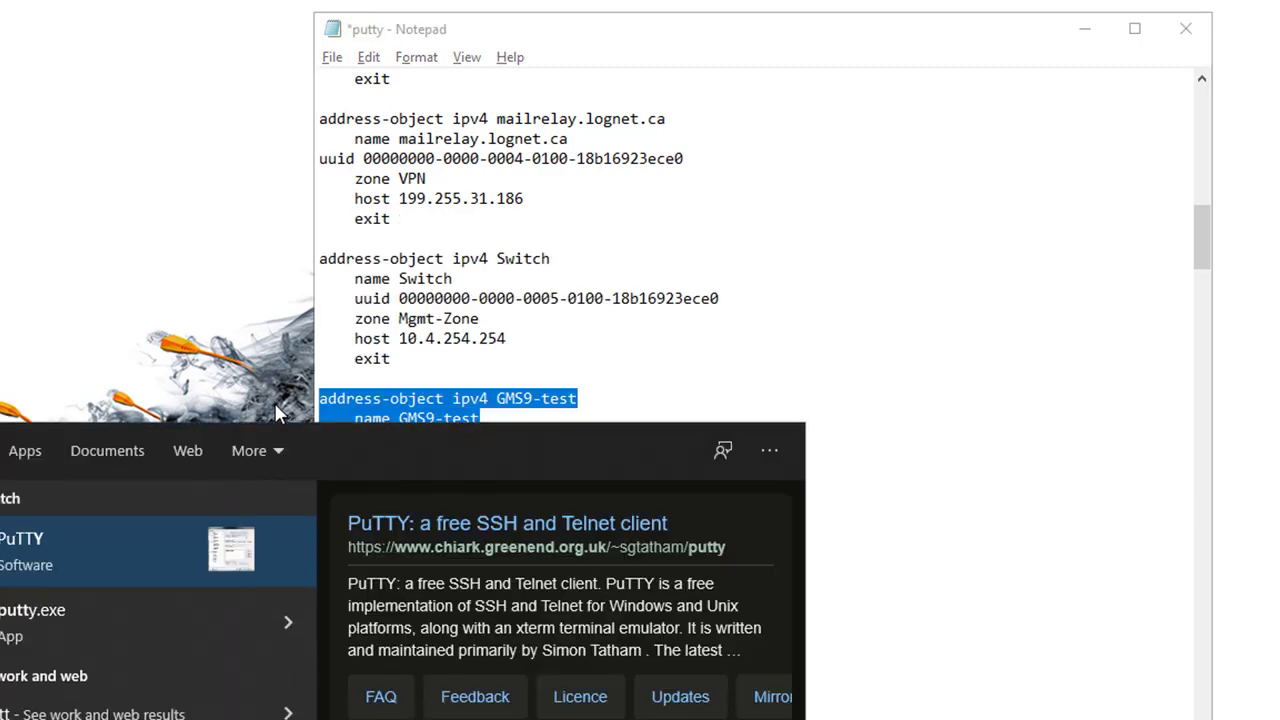
key(Down)
key(Escape)
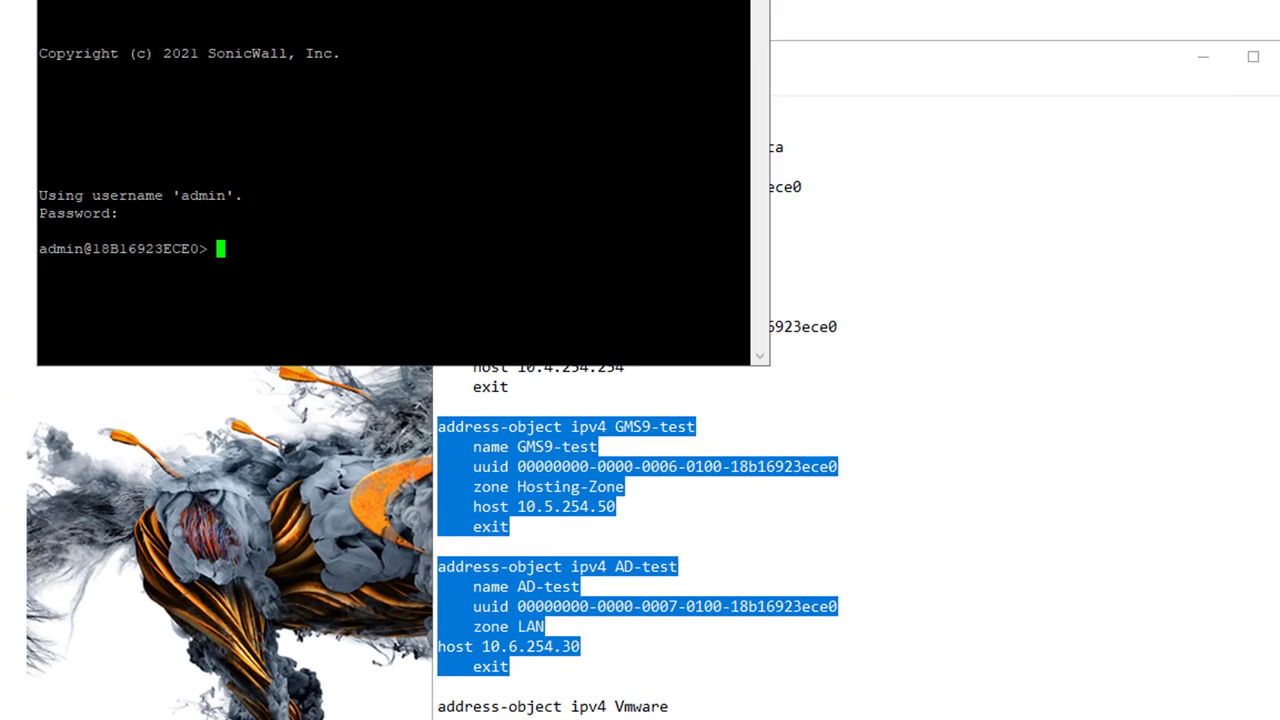
Step: Enter configuration mode with 'conf t' and paste the GMS9-test and AD-test blocks
text(conf t)
key(Return)
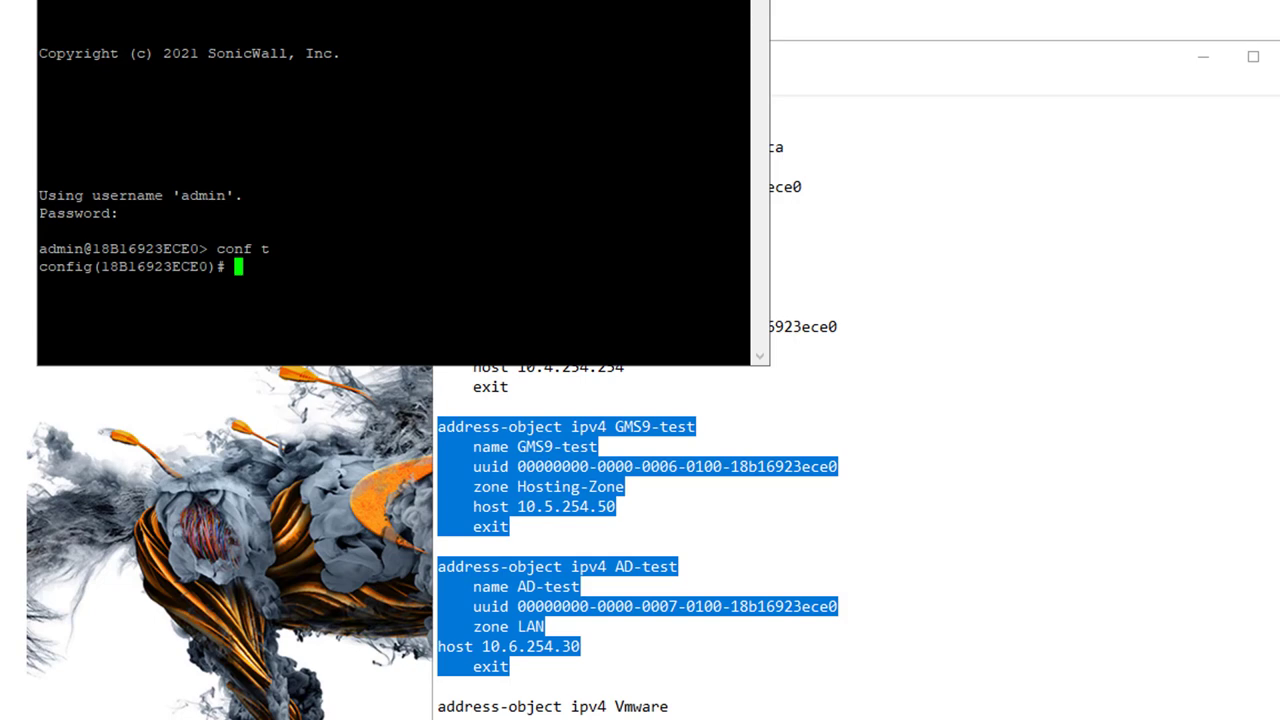
key(shift+Insert)
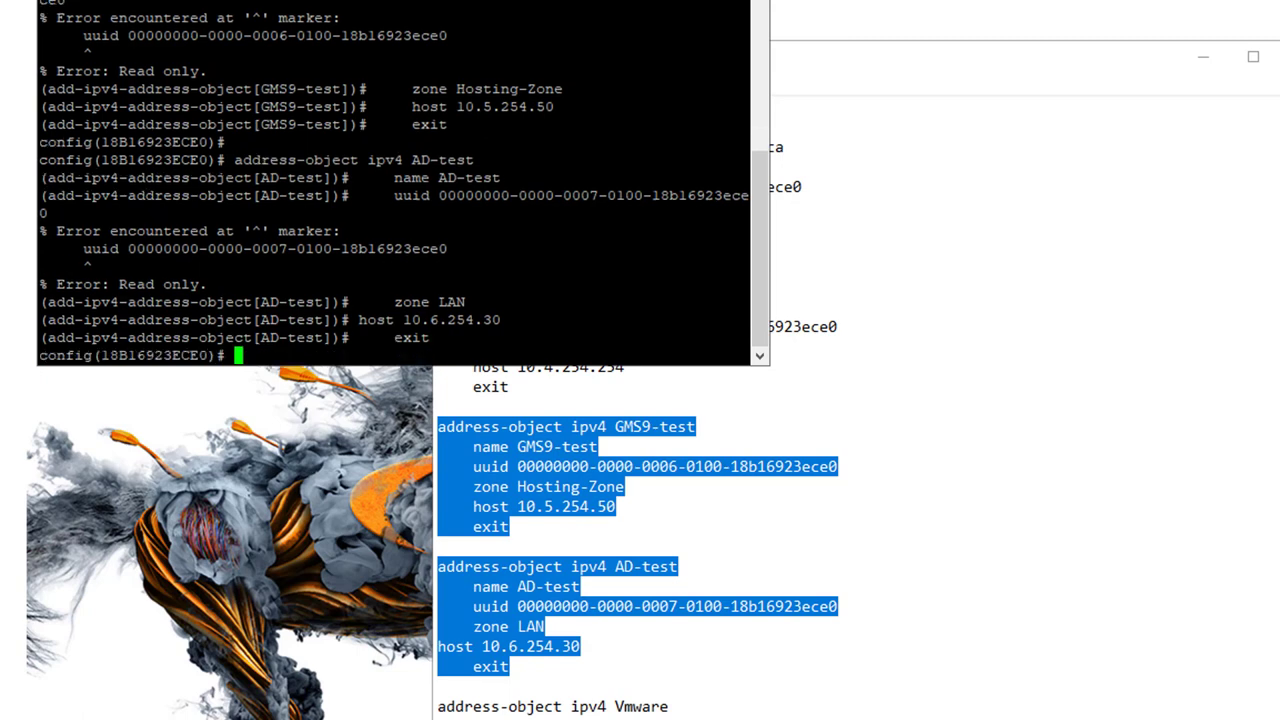
text(exit)
key(Return)
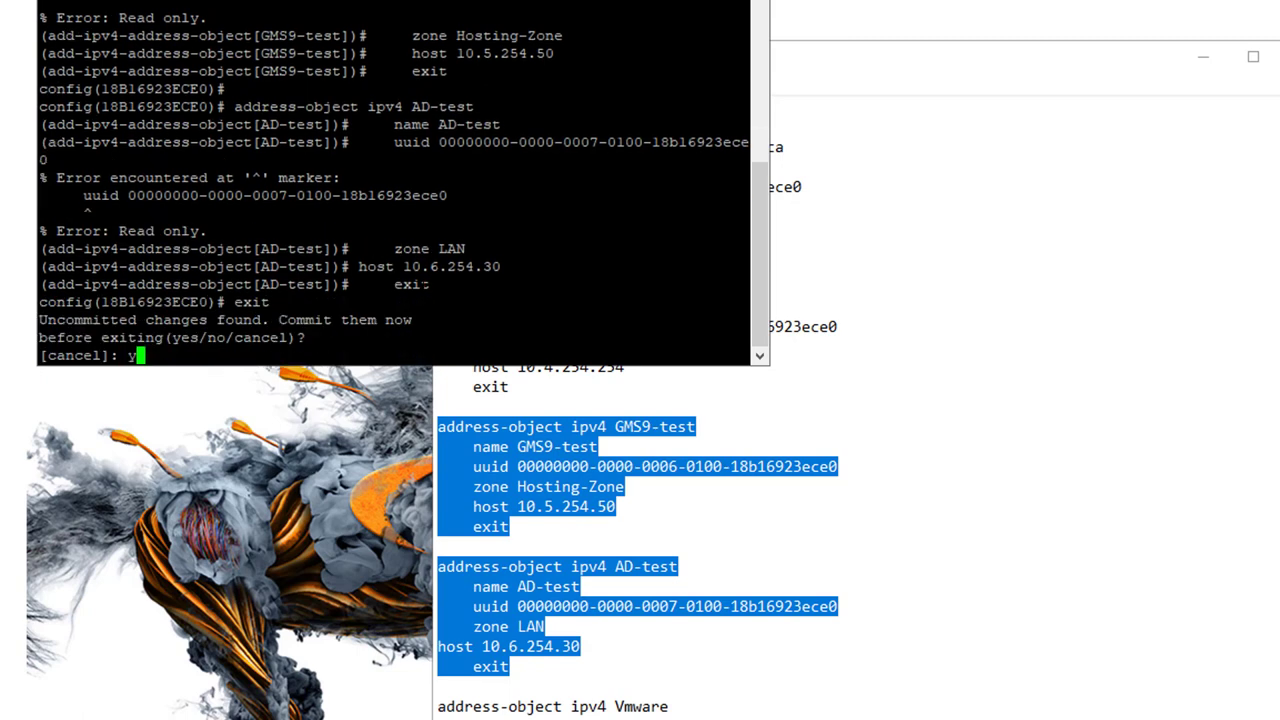
Step: Answer yes to commit the changes, then log out of the firewall
text(es)
key(Return)
text(exit)
key(Return)
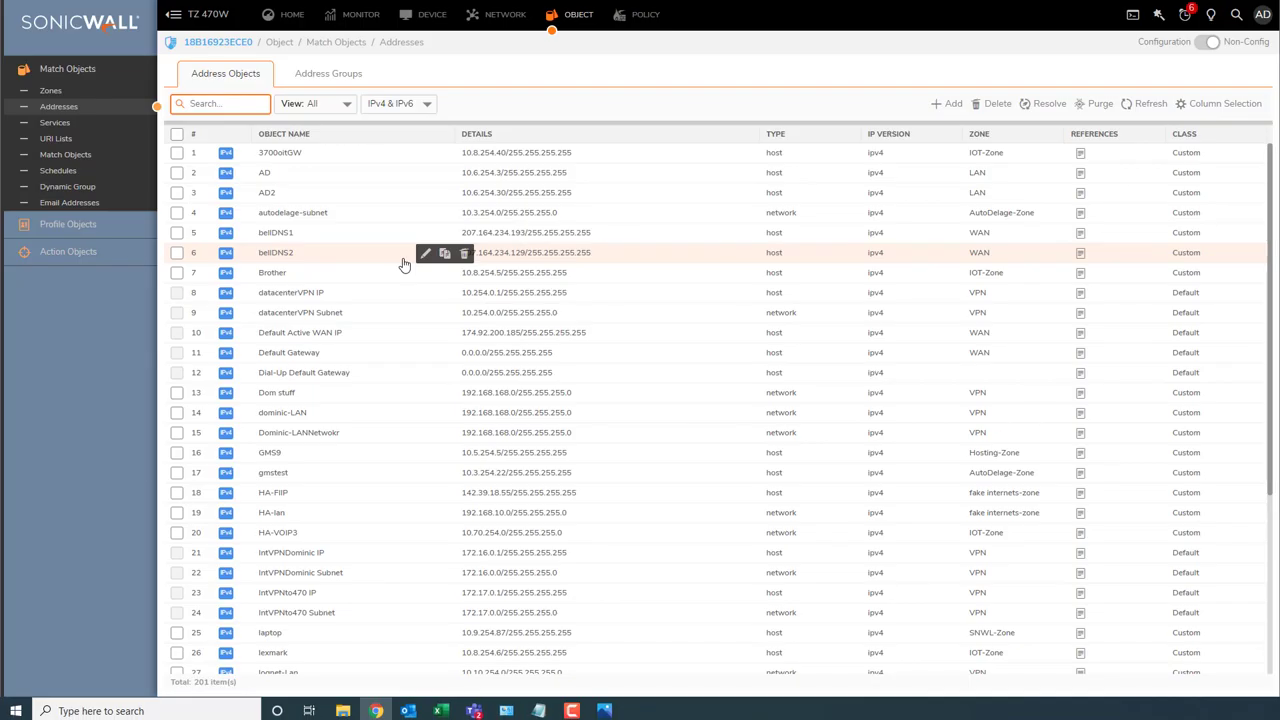
Step: Filter address objects by 'test', refresh the list, and tick AD-test and GMS9-test
text(test)
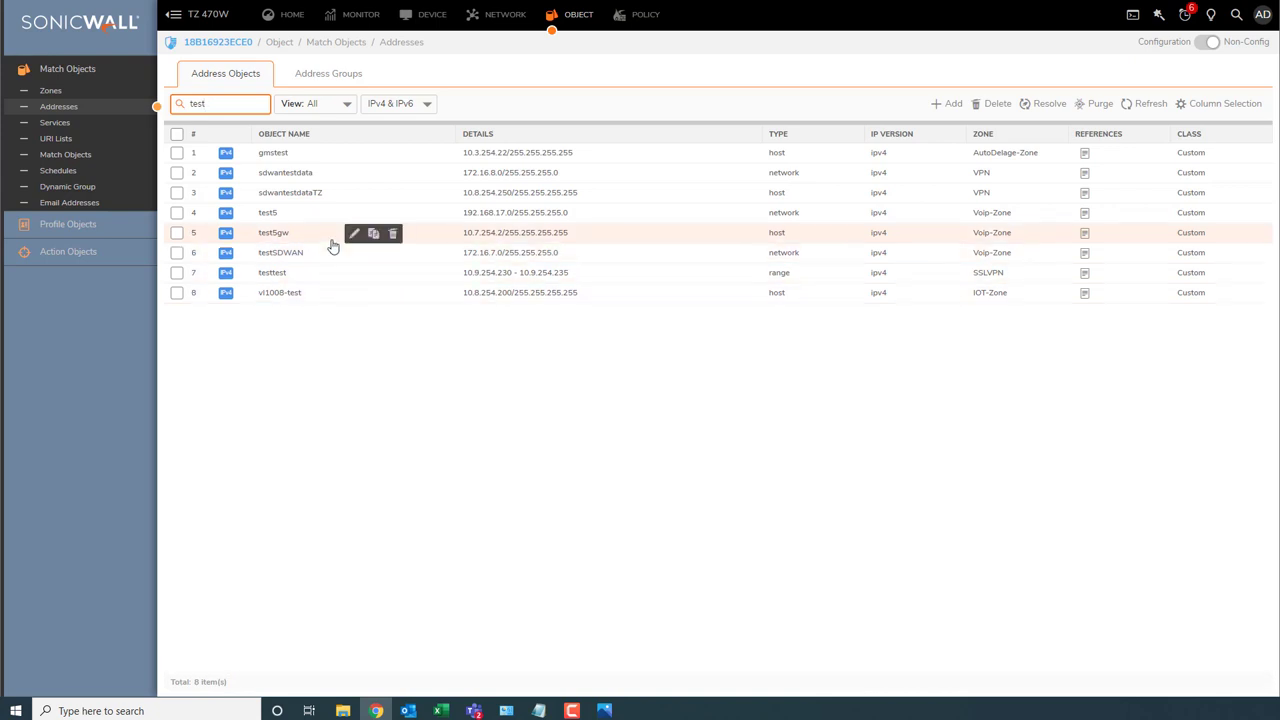
click(1145, 103)
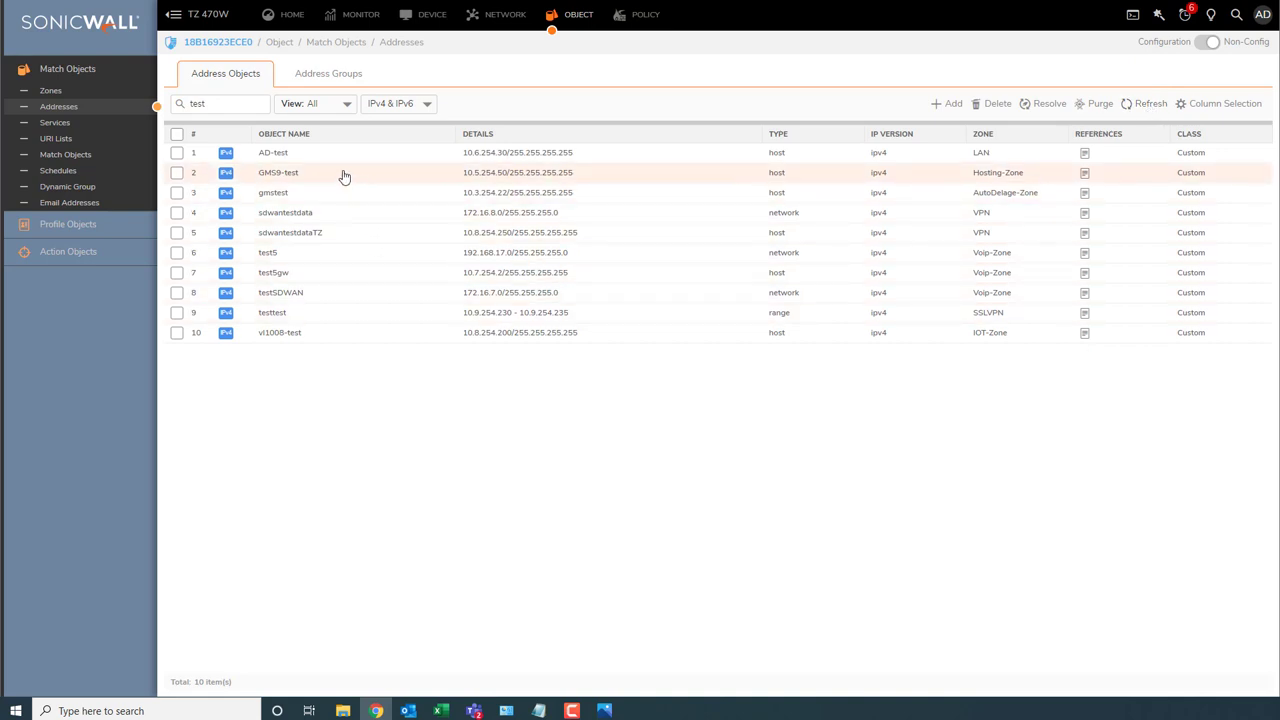
drag(343, 171, 262, 160)
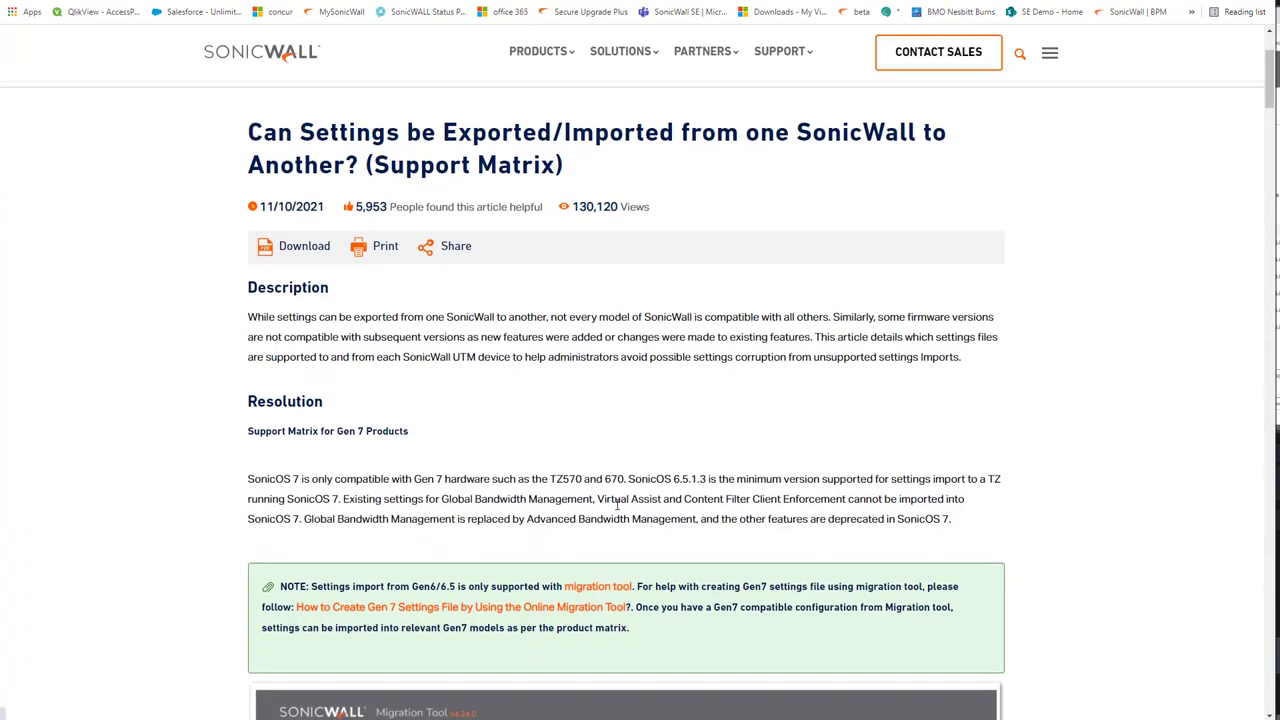
Step: Read through the Gen 7 settings-import KB article down to the platform support matrix
scroll(617, 505, down, 1)
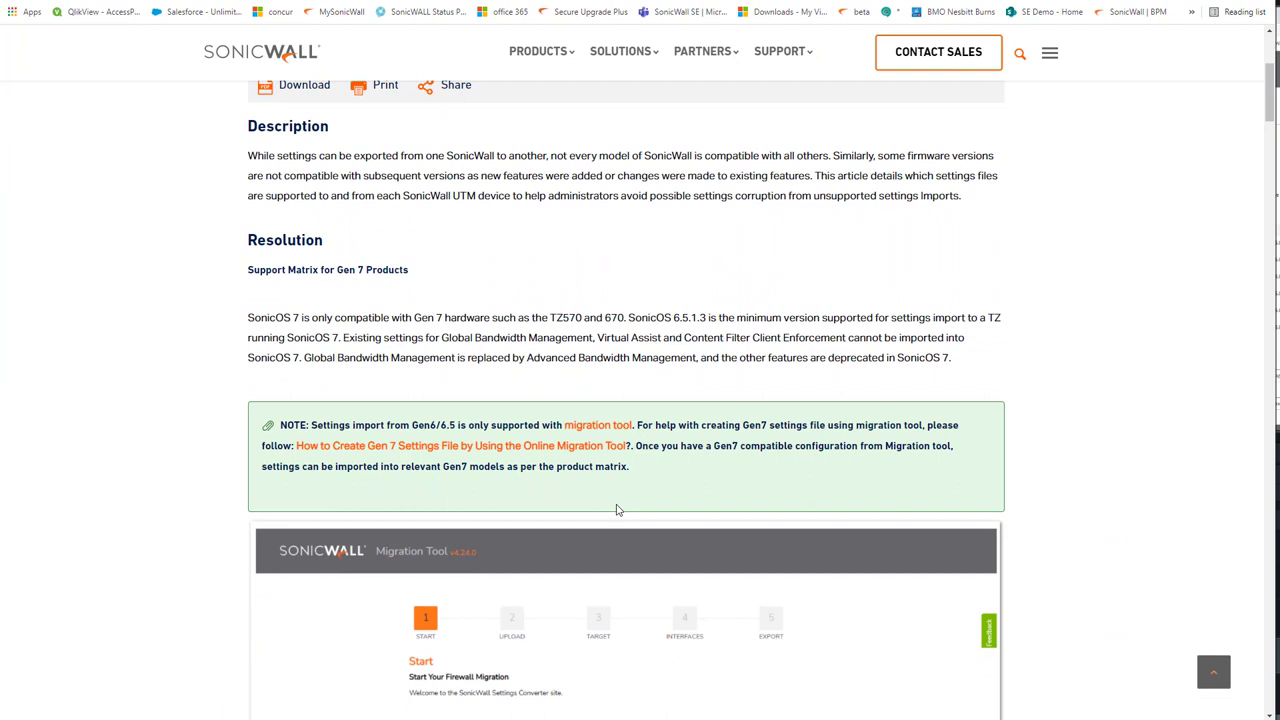
scroll(617, 510, down, 1)
scroll(617, 510, down, 1)
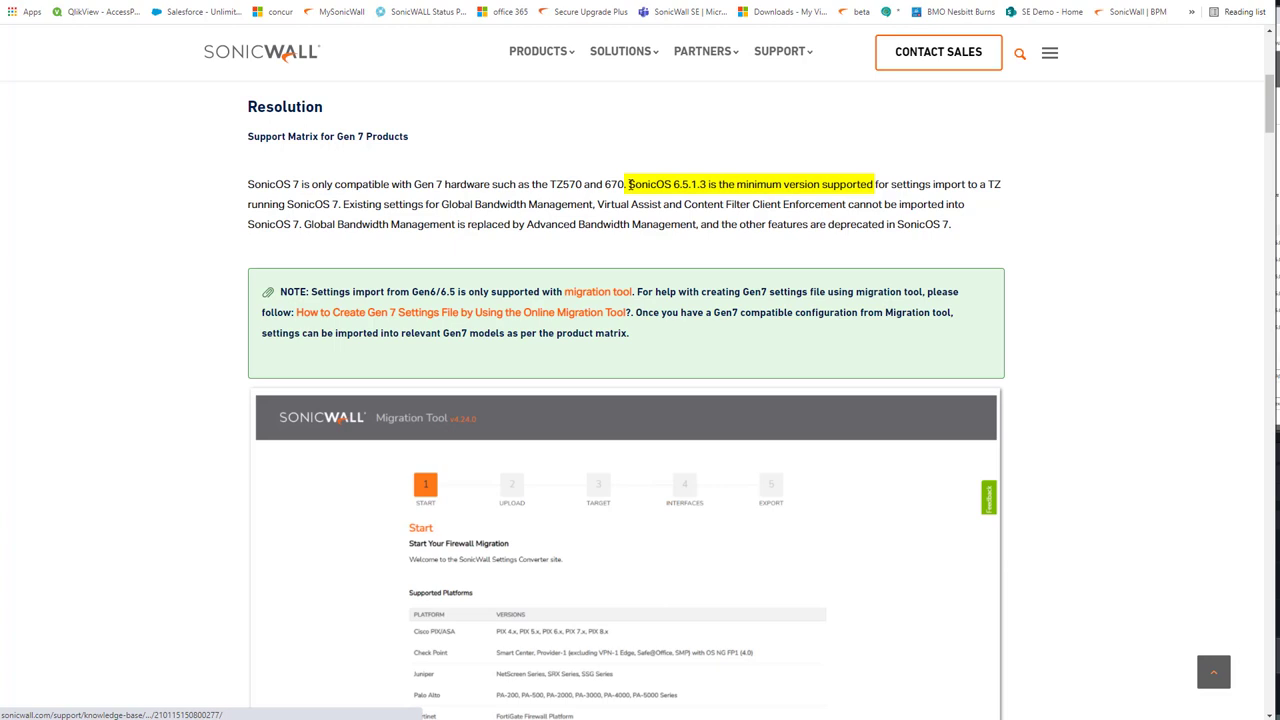
click(629, 184)
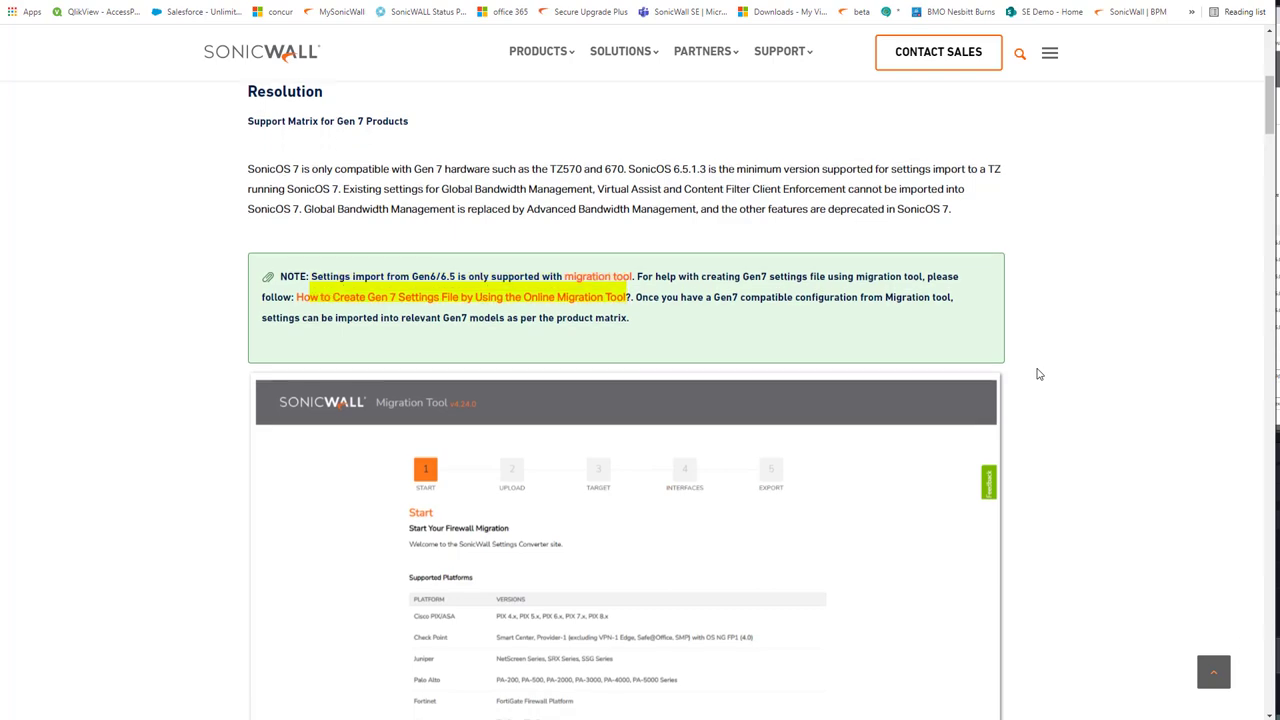
scroll(1038, 374, down, 5)
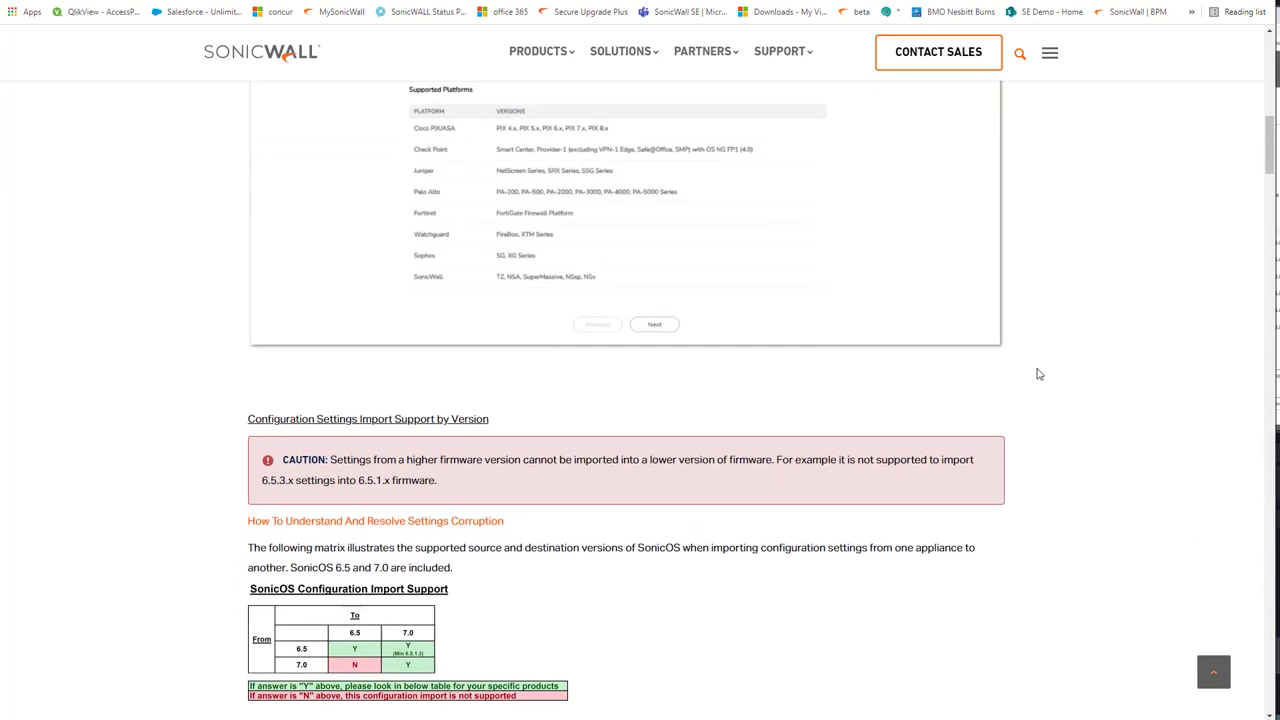
scroll(1038, 374, down, 5)
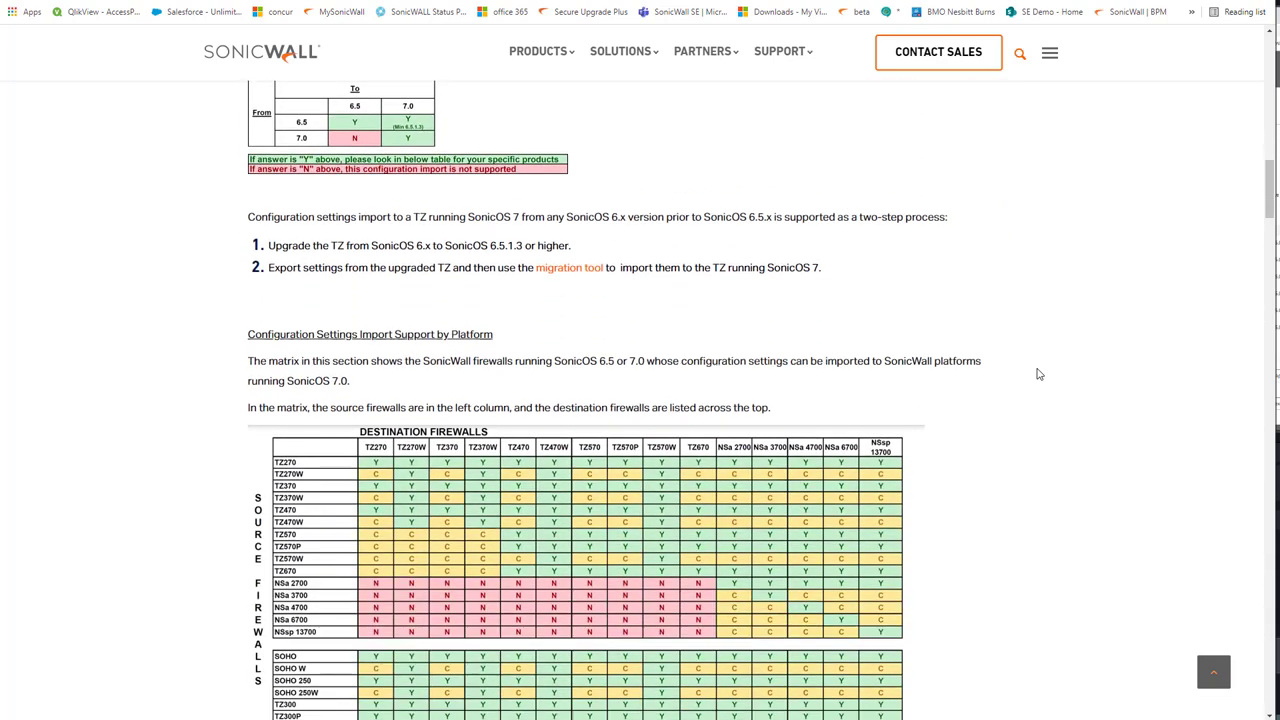
scroll(1038, 374, down, 1)
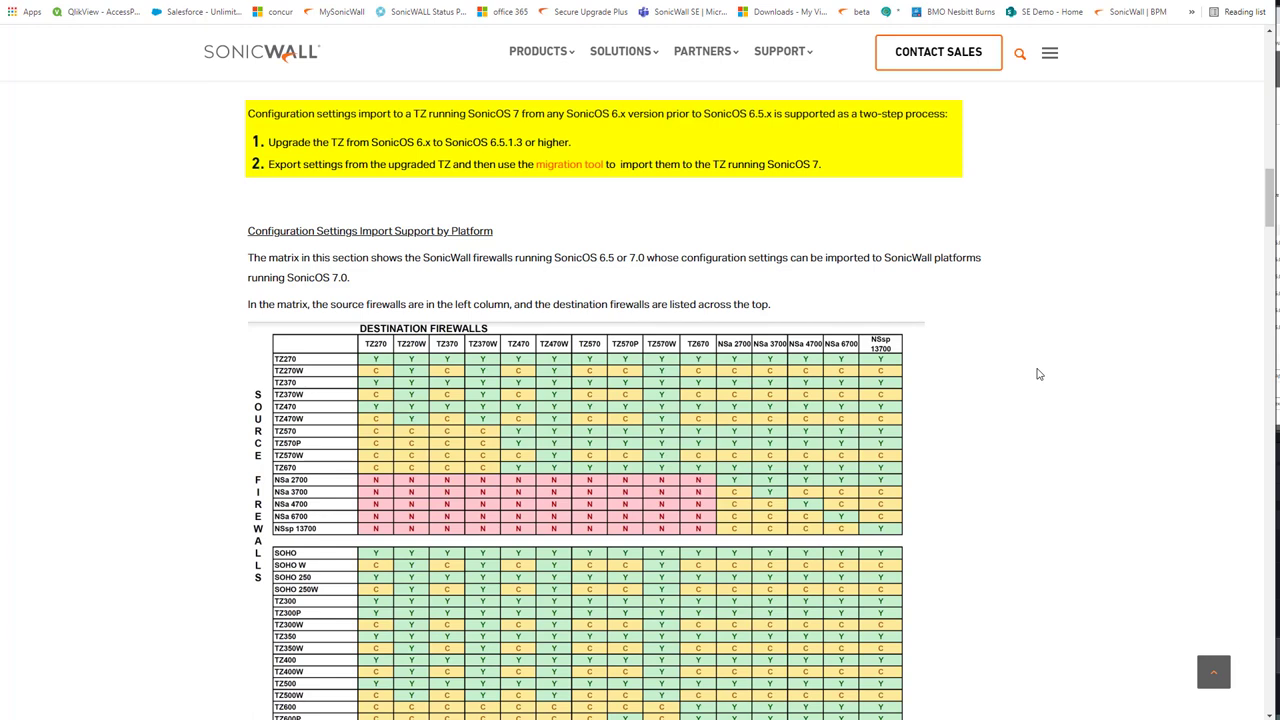
scroll(1038, 374, down, 2)
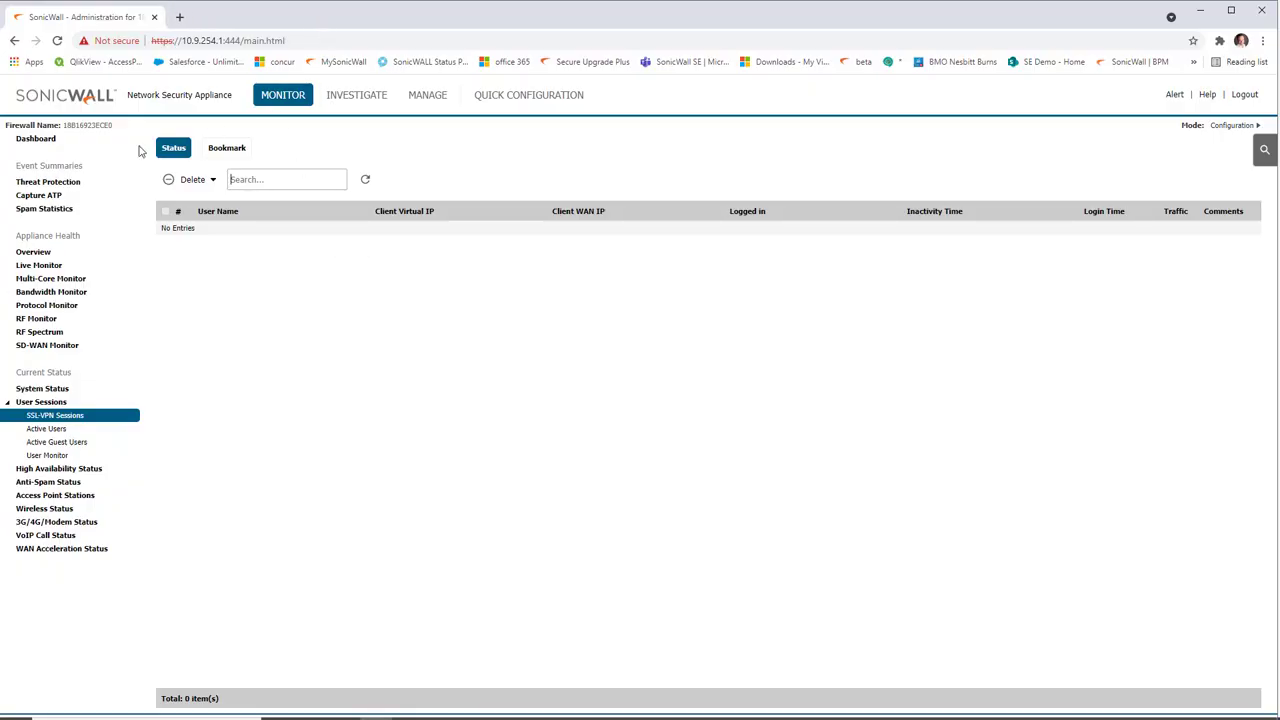
Step: Export the source firewall's configuration from Firmware & Backups via Import/Export Configuration
click(36, 140)
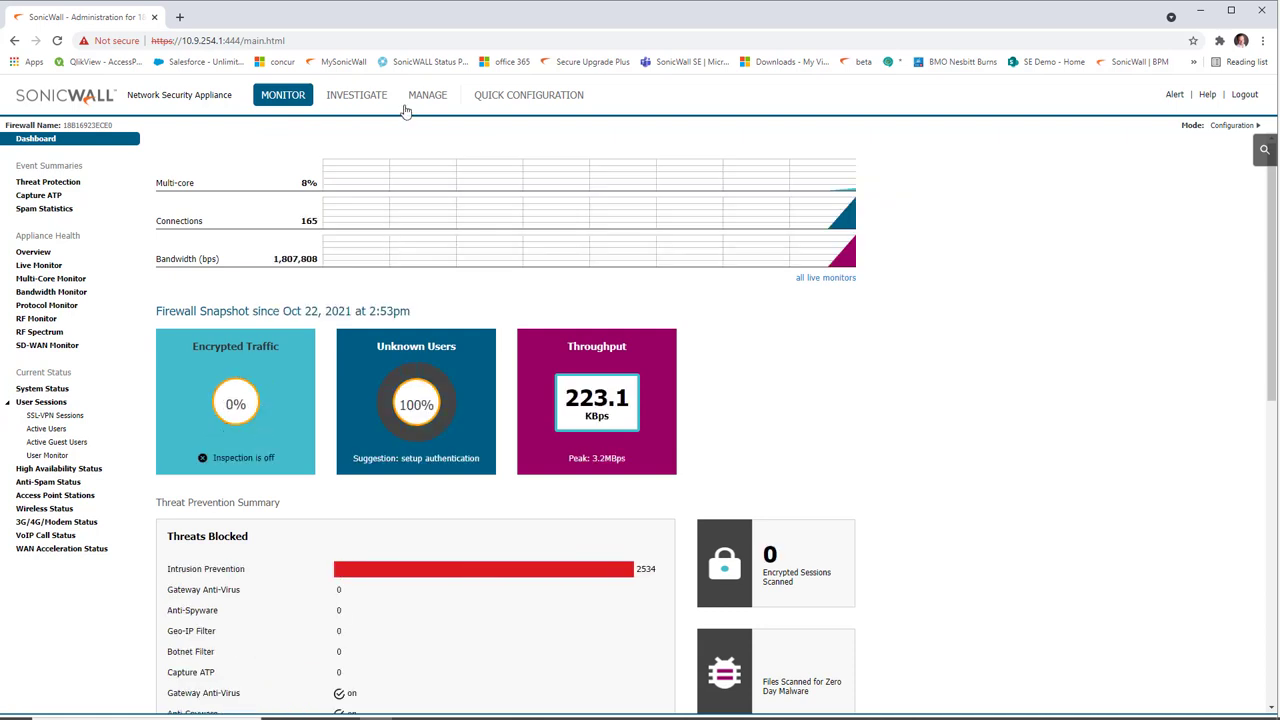
click(436, 96)
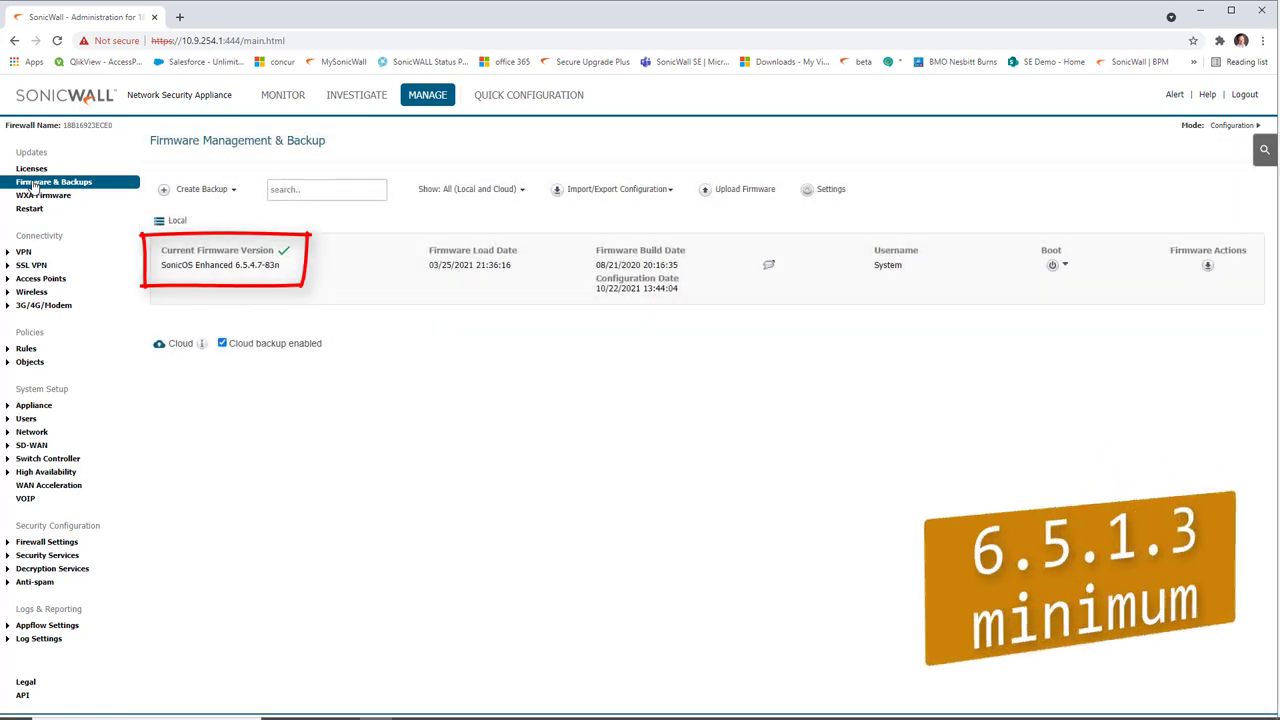
click(632, 192)
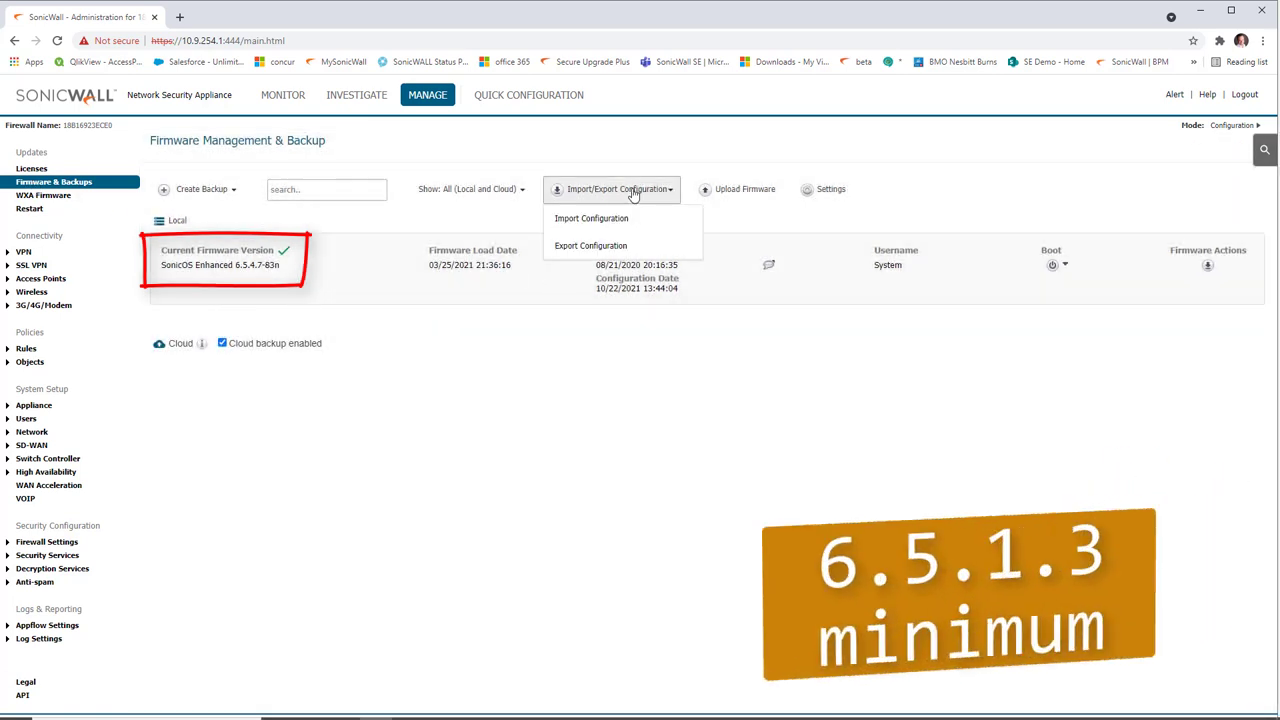
click(621, 253)
click(822, 276)
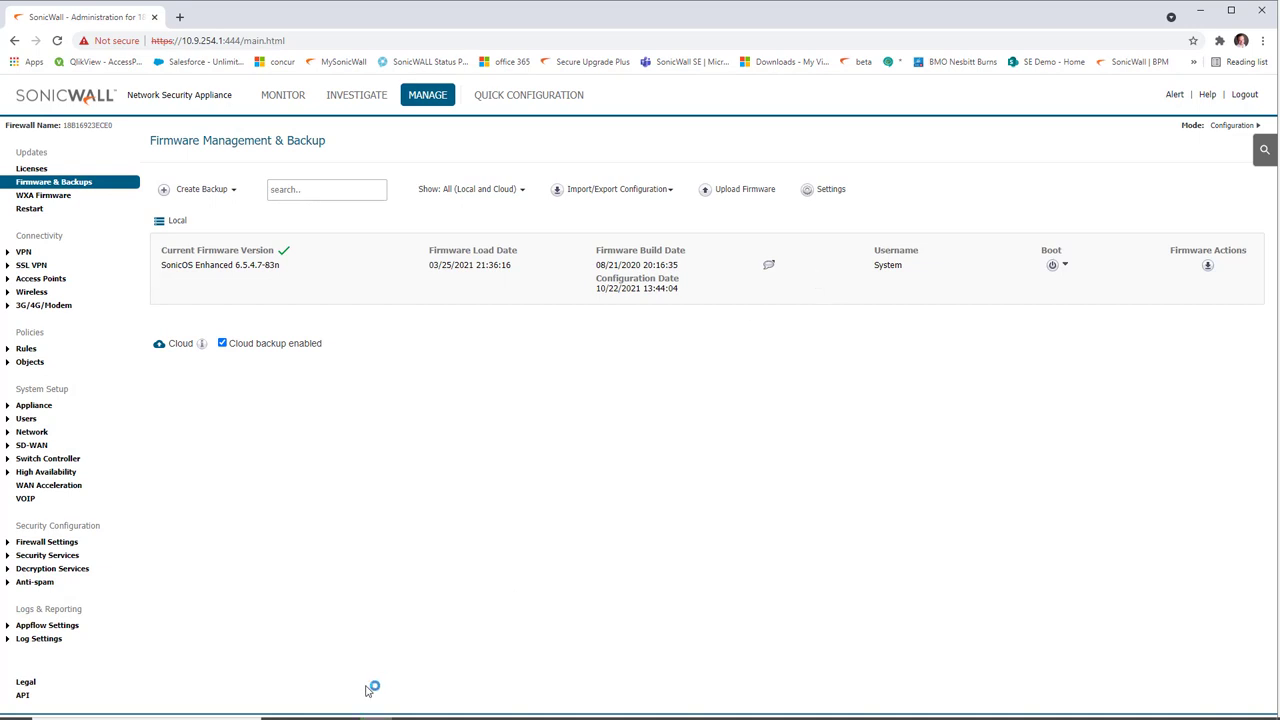
Step: Open the SonicWall Migration Tool in a new tab and advance to the upload step
key(ctrl+t)
text(sonicwall confi)
key(Down)
key(Down)
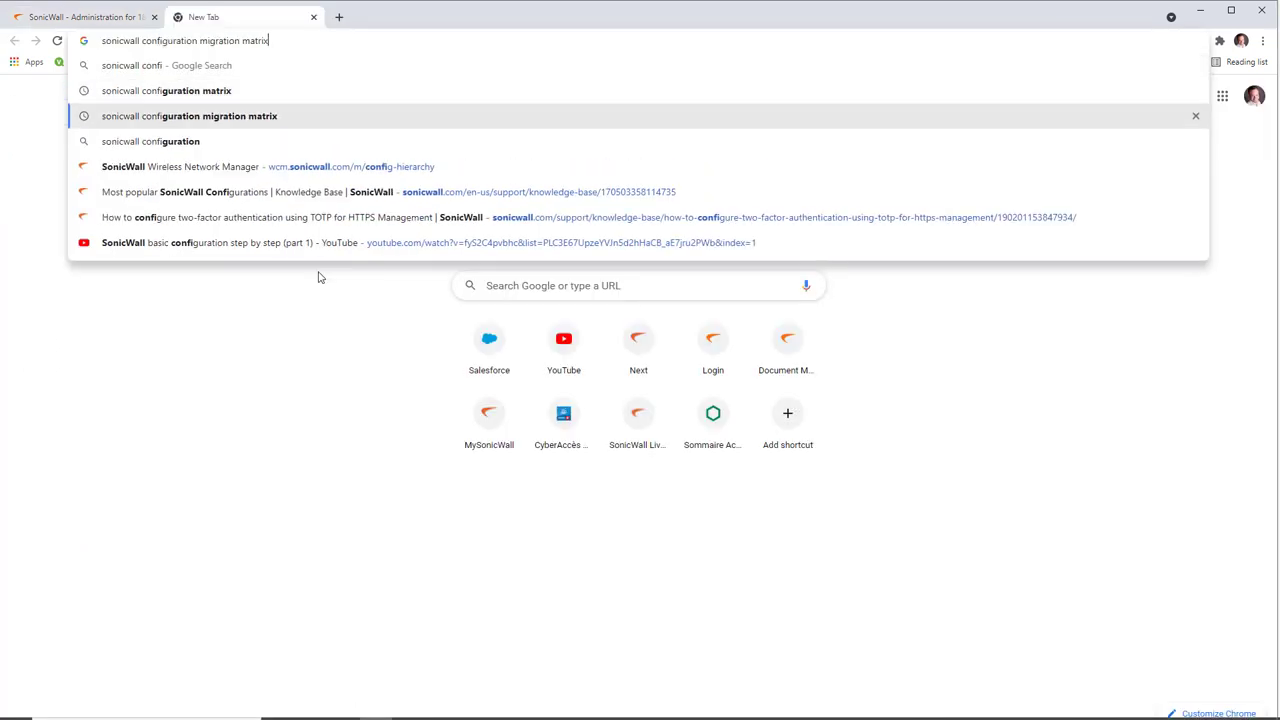
key(BackSpace)
key(BackSpace)
key(BackSpace)
key(BackSpace)
key(BackSpace)
key(BackSpace)
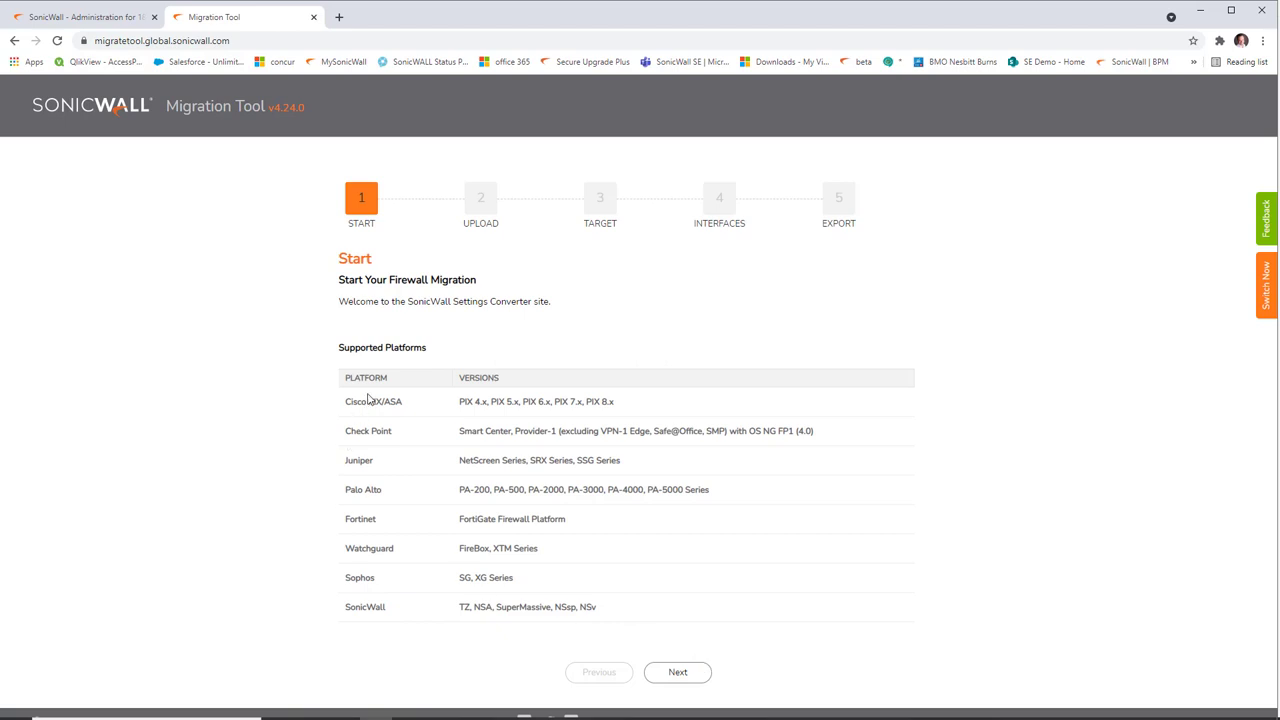
drag(355, 606, 463, 605)
double_click(464, 606)
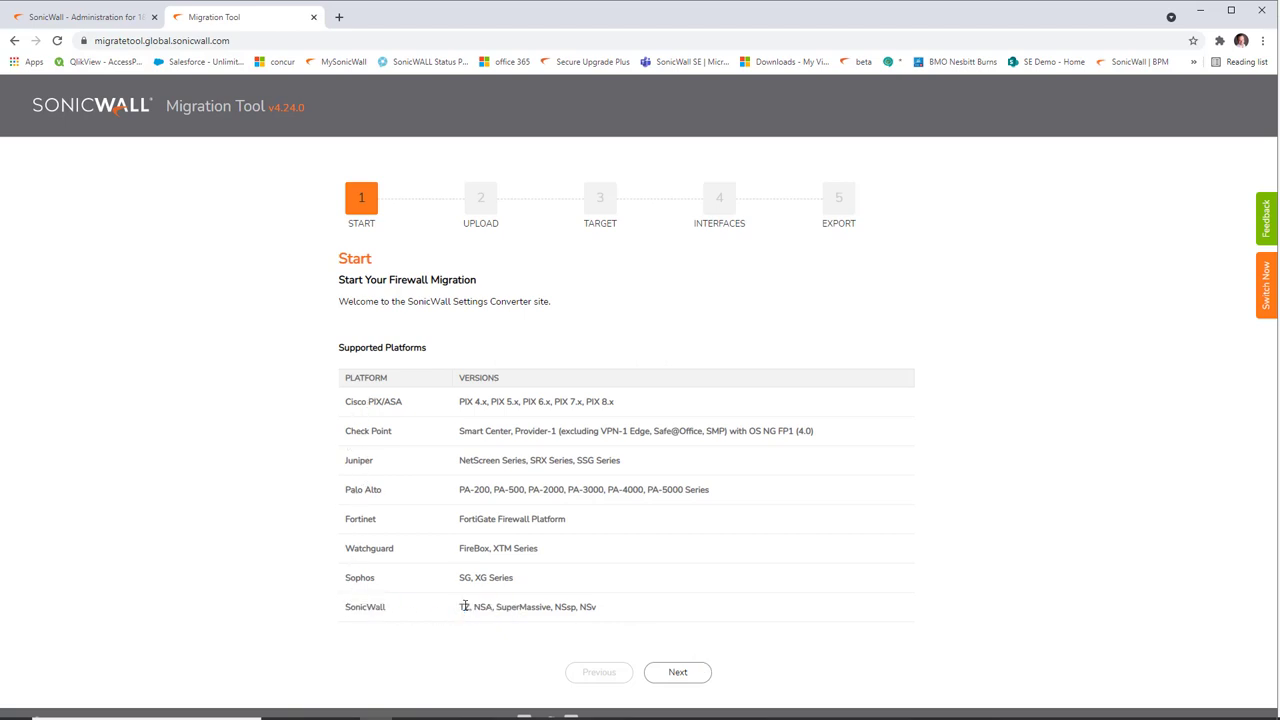
click(673, 679)
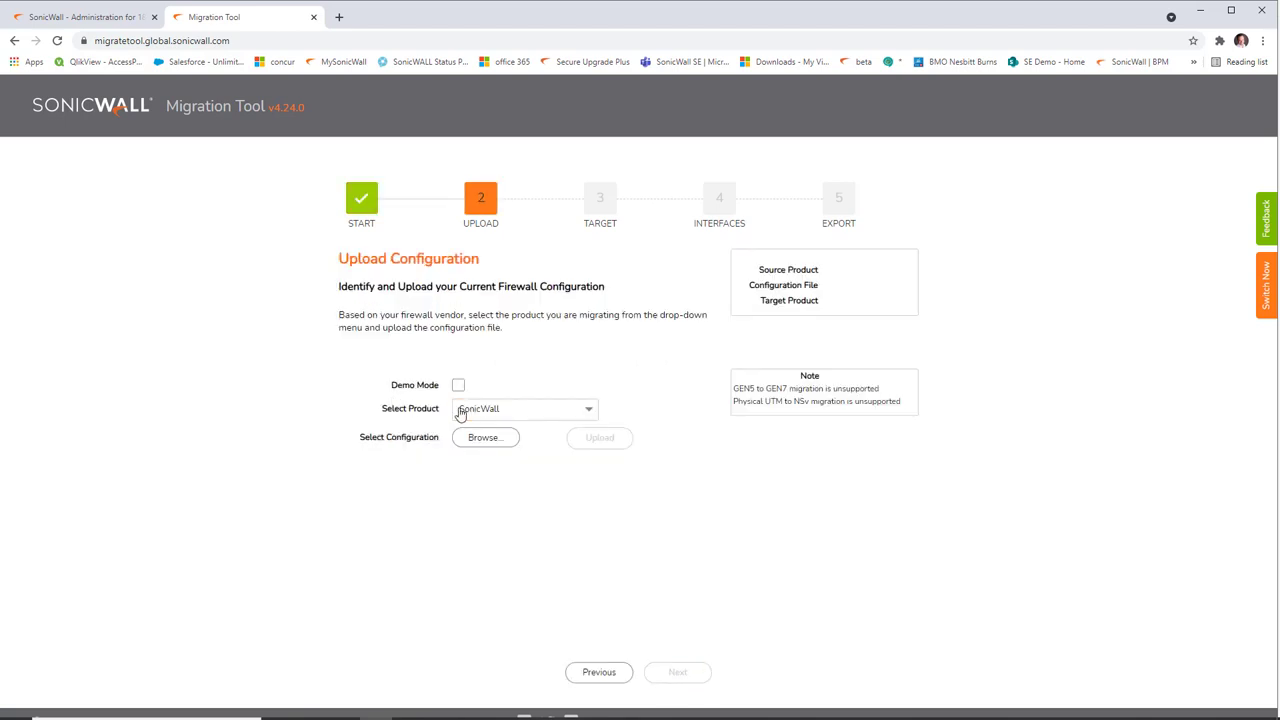
Step: Upload sonicwall-TZ_400_wireless-AC-6_5_4_7-83n-1635428969.exp with SonicWall as the source product
click(548, 414)
click(551, 418)
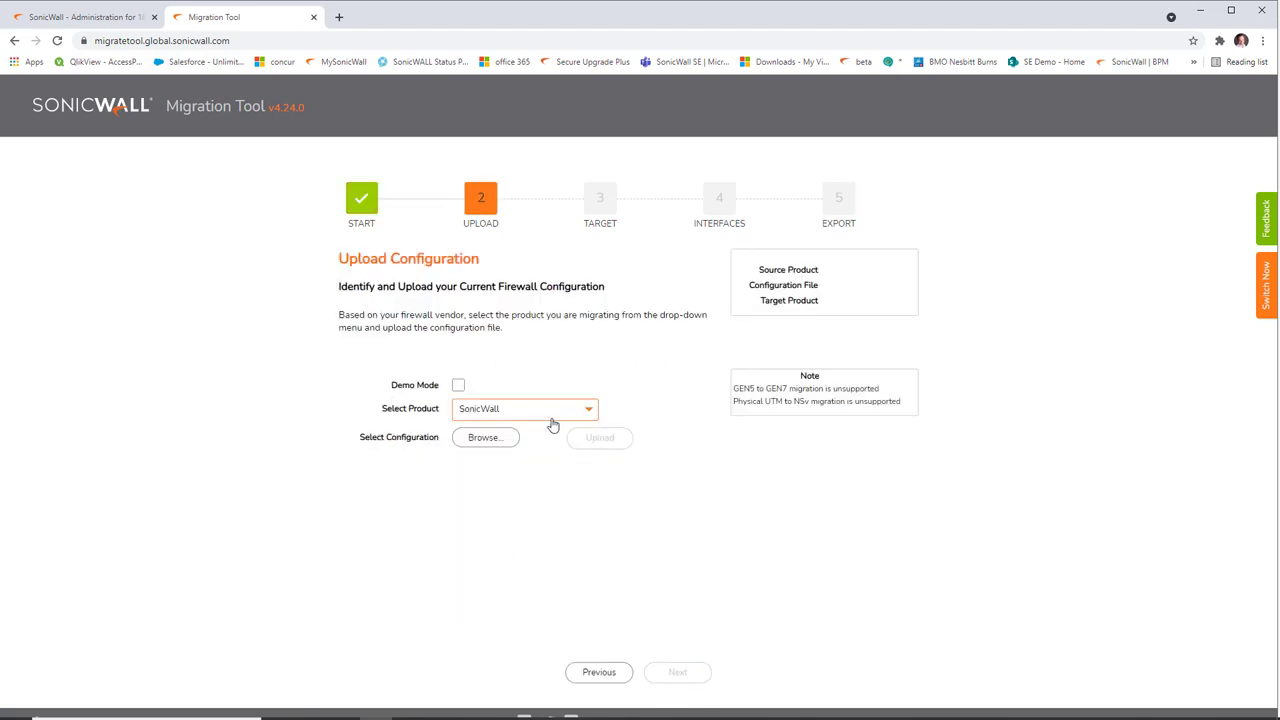
click(486, 438)
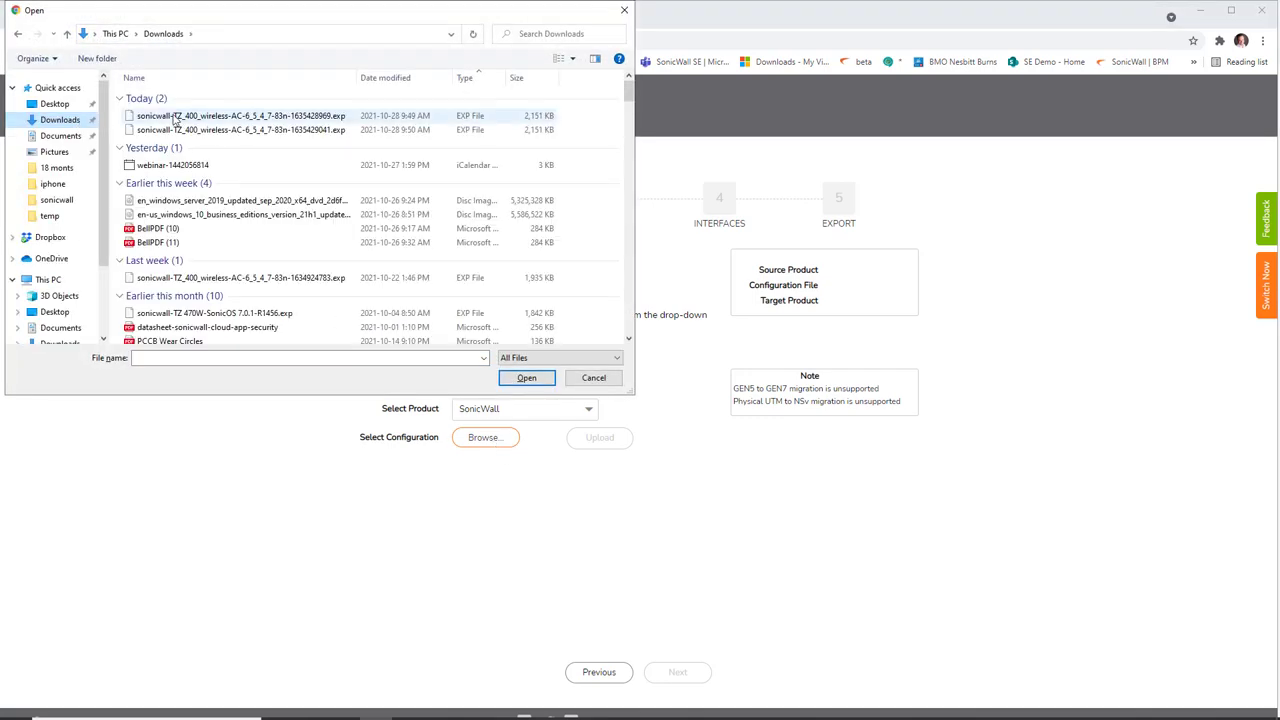
click(526, 377)
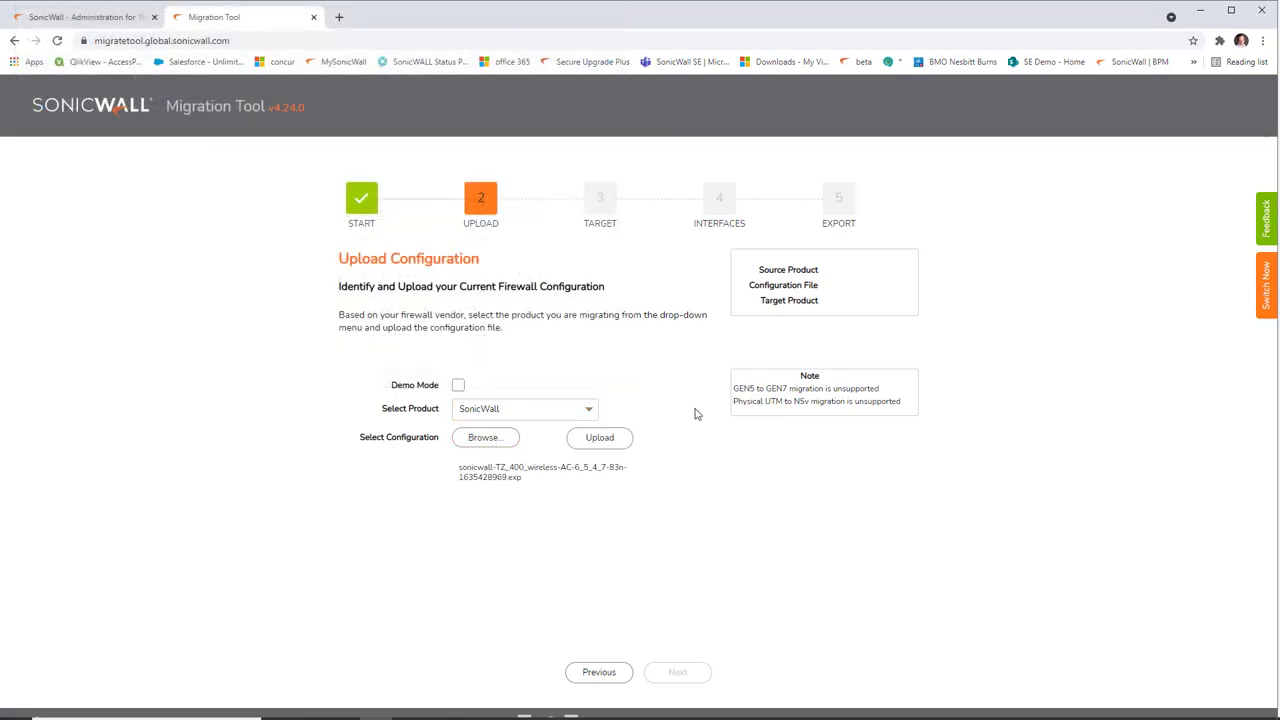
click(606, 445)
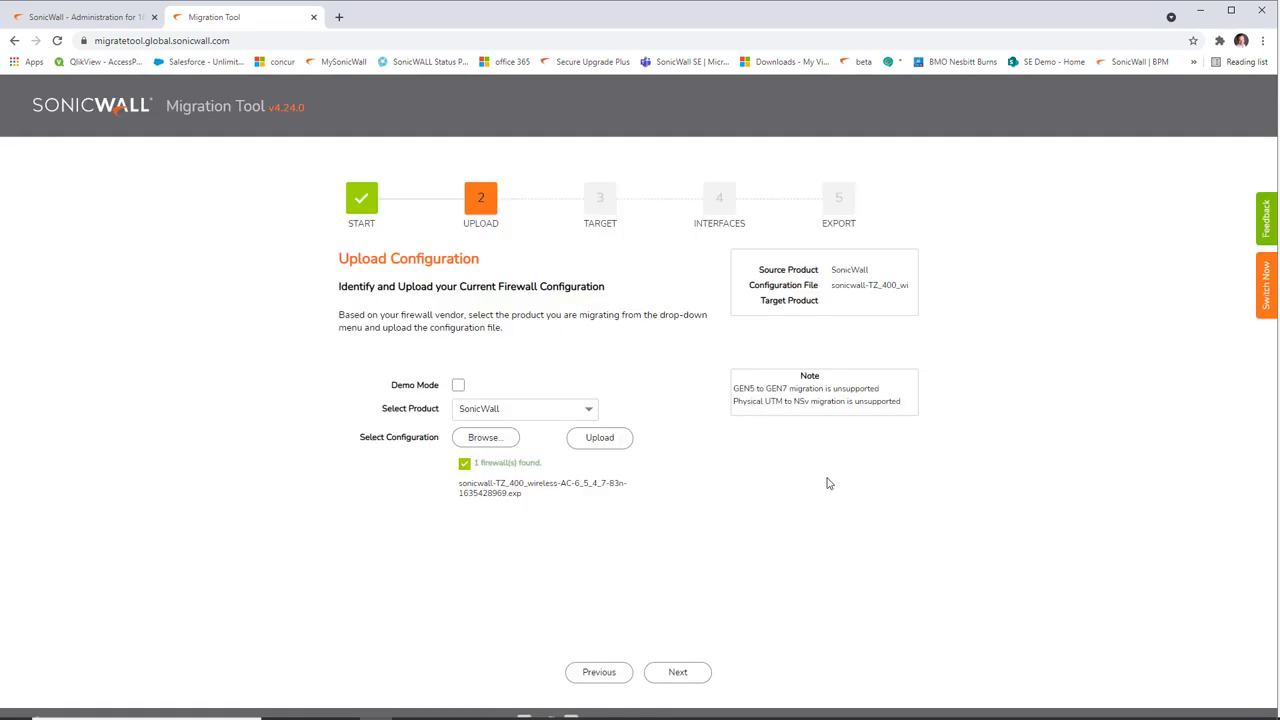
drag(477, 483, 582, 495)
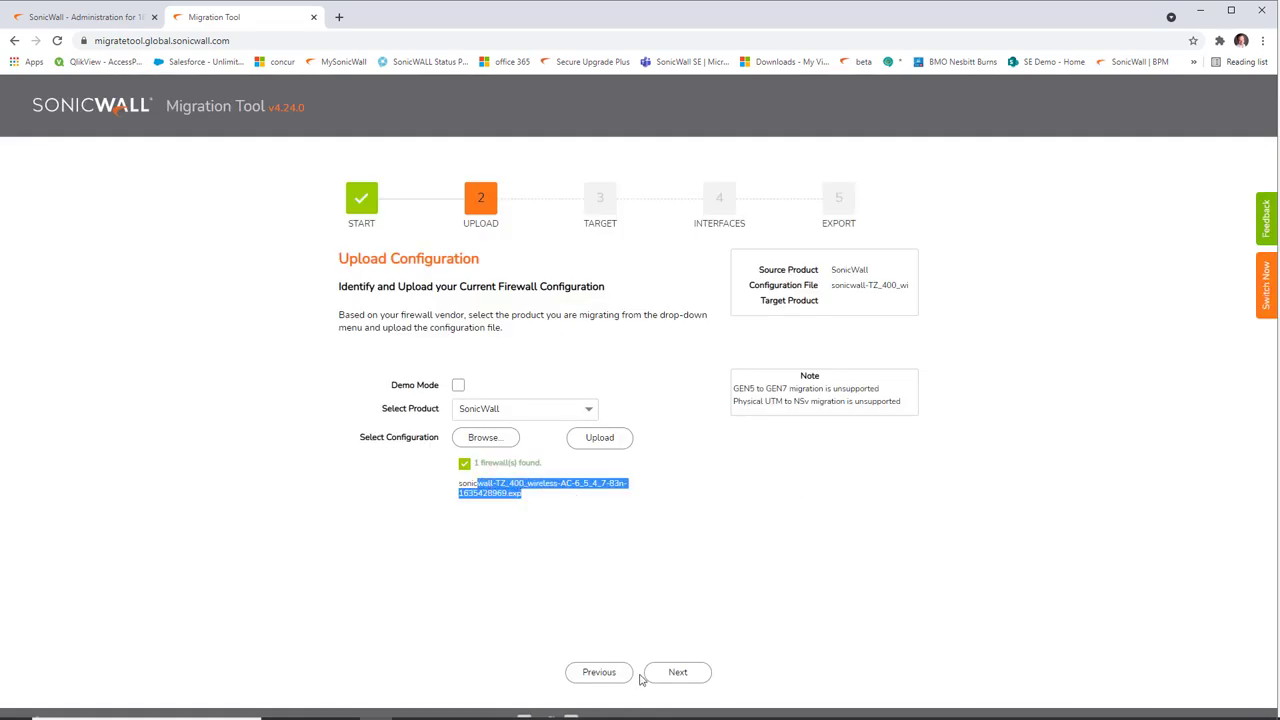
Step: Pick TZ 470W from the target product list and continue to interface assignment
click(678, 673)
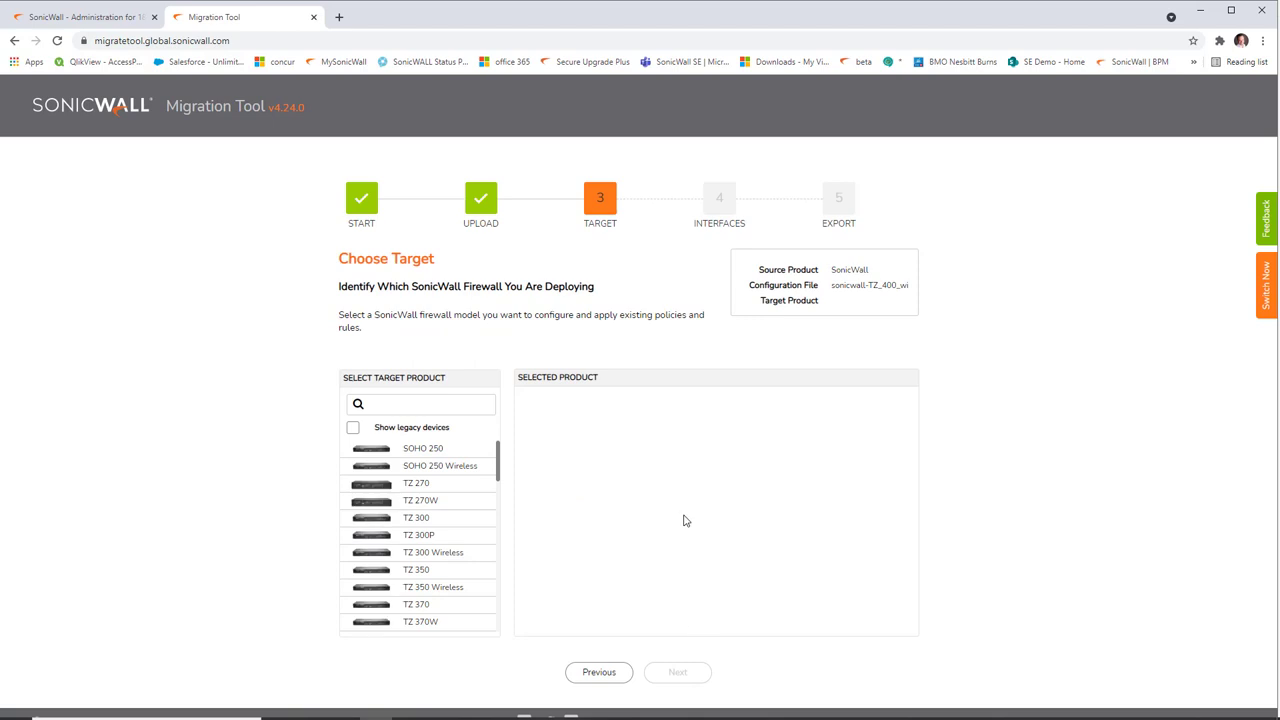
scroll(425, 520, down, 3)
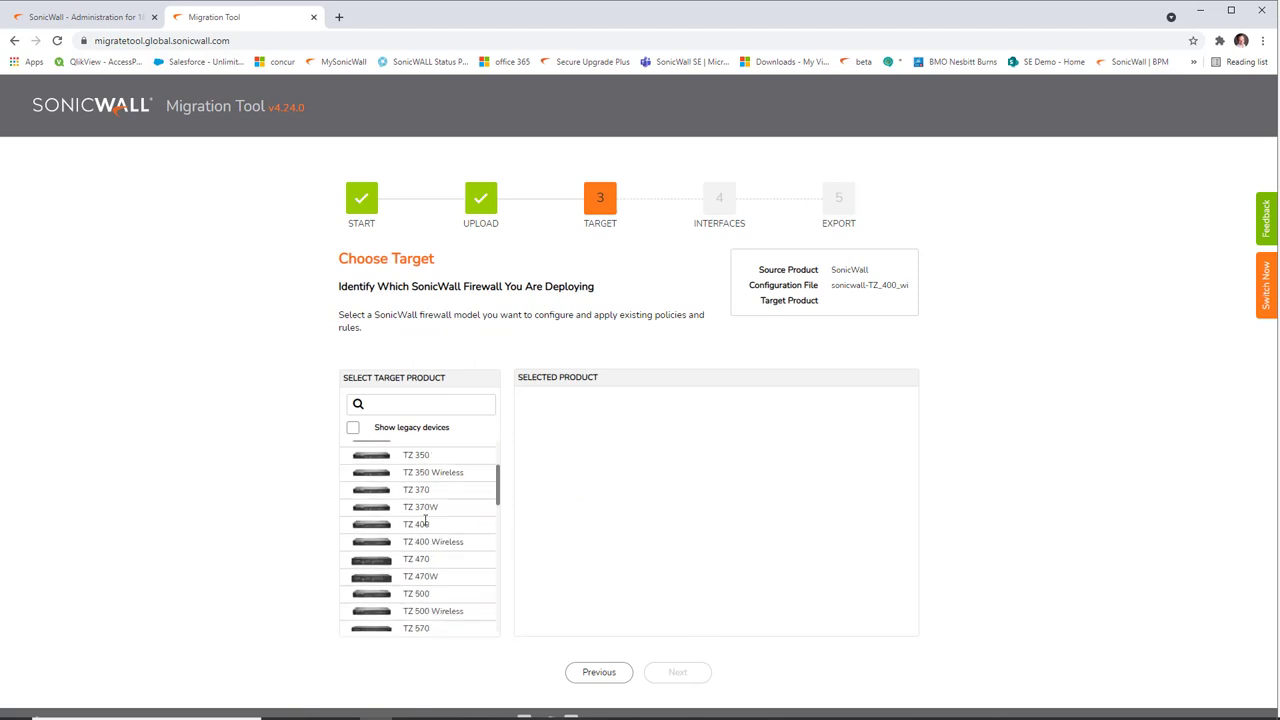
scroll(425, 519, down, 10)
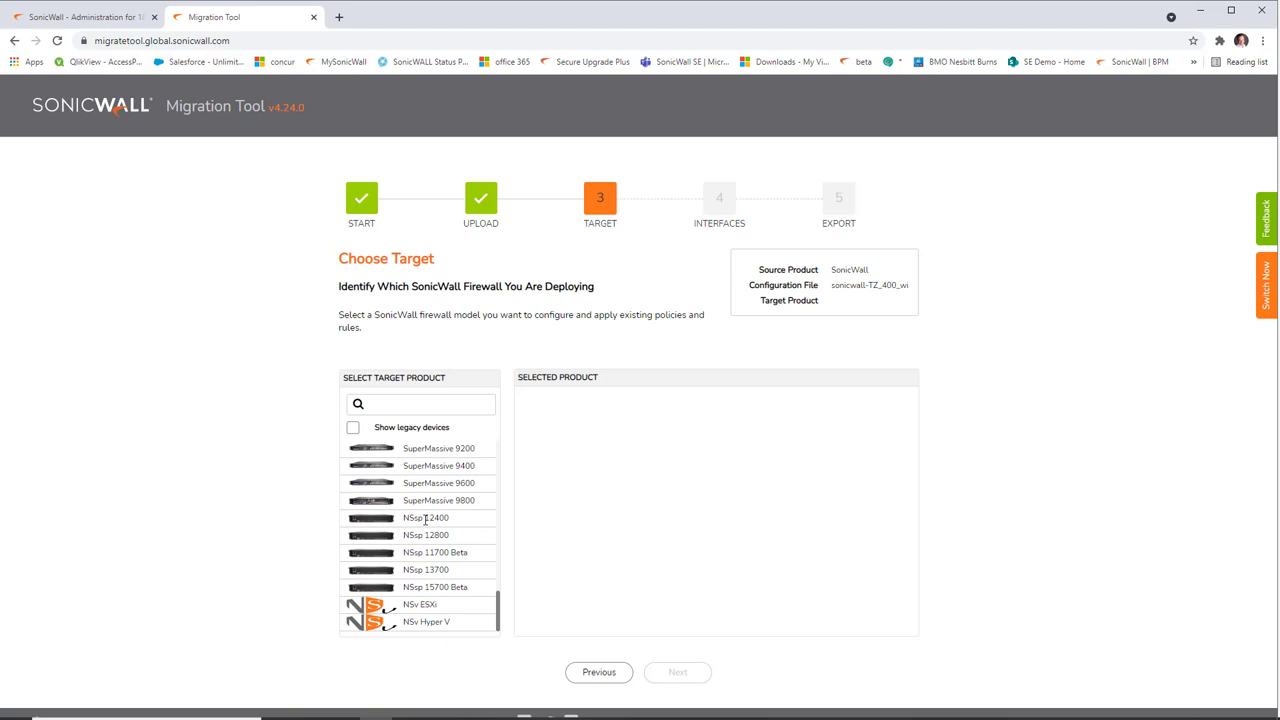
scroll(425, 519, up, 8)
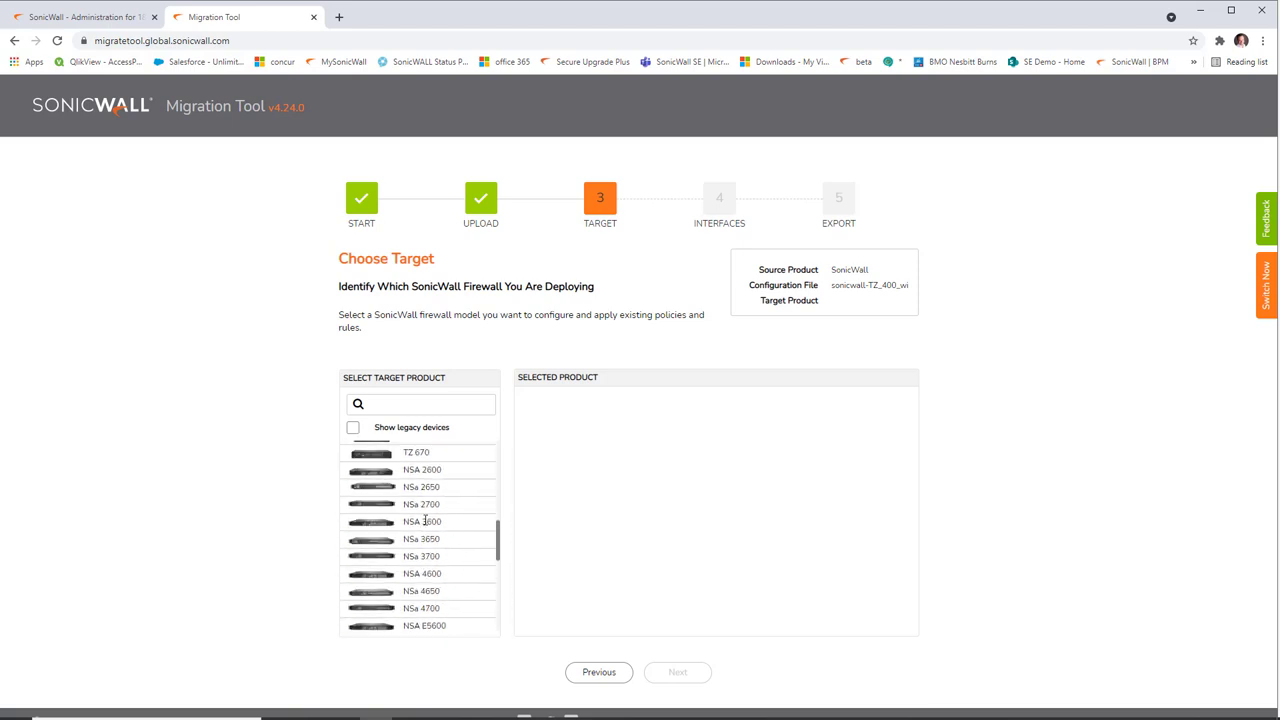
click(425, 519)
scroll(425, 519, up, 1)
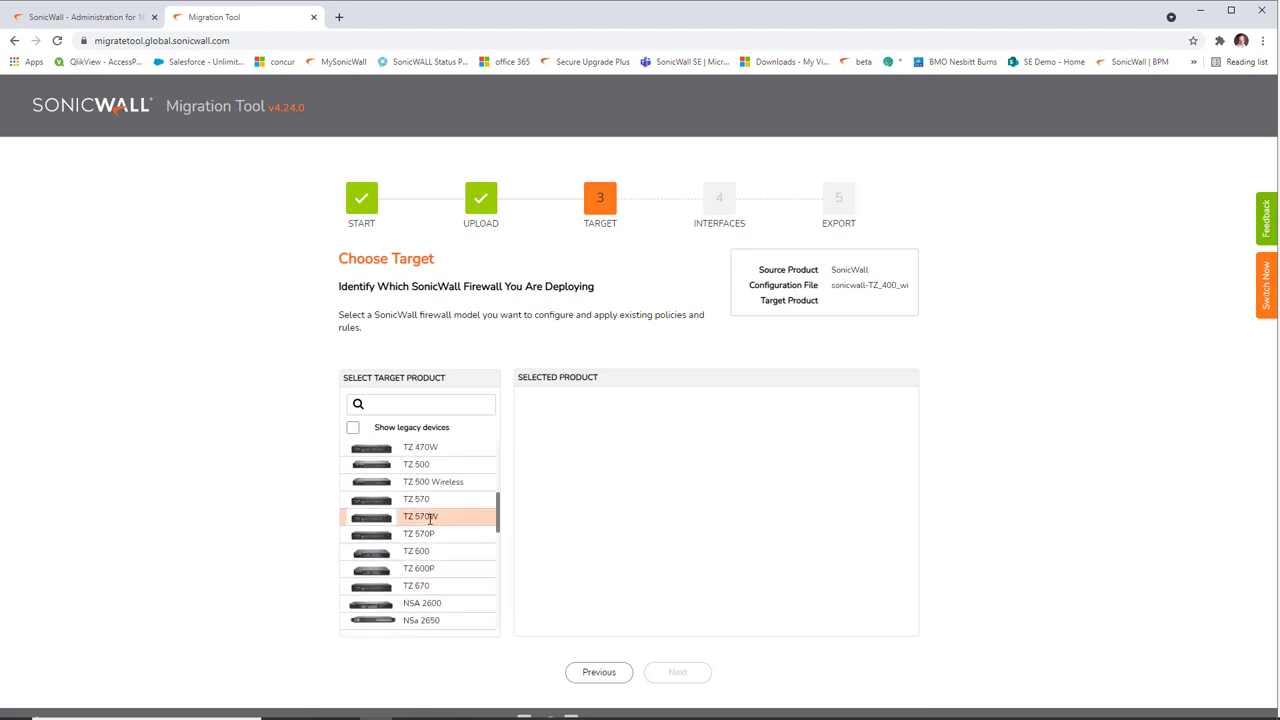
scroll(426, 518, up, 1)
click(421, 515)
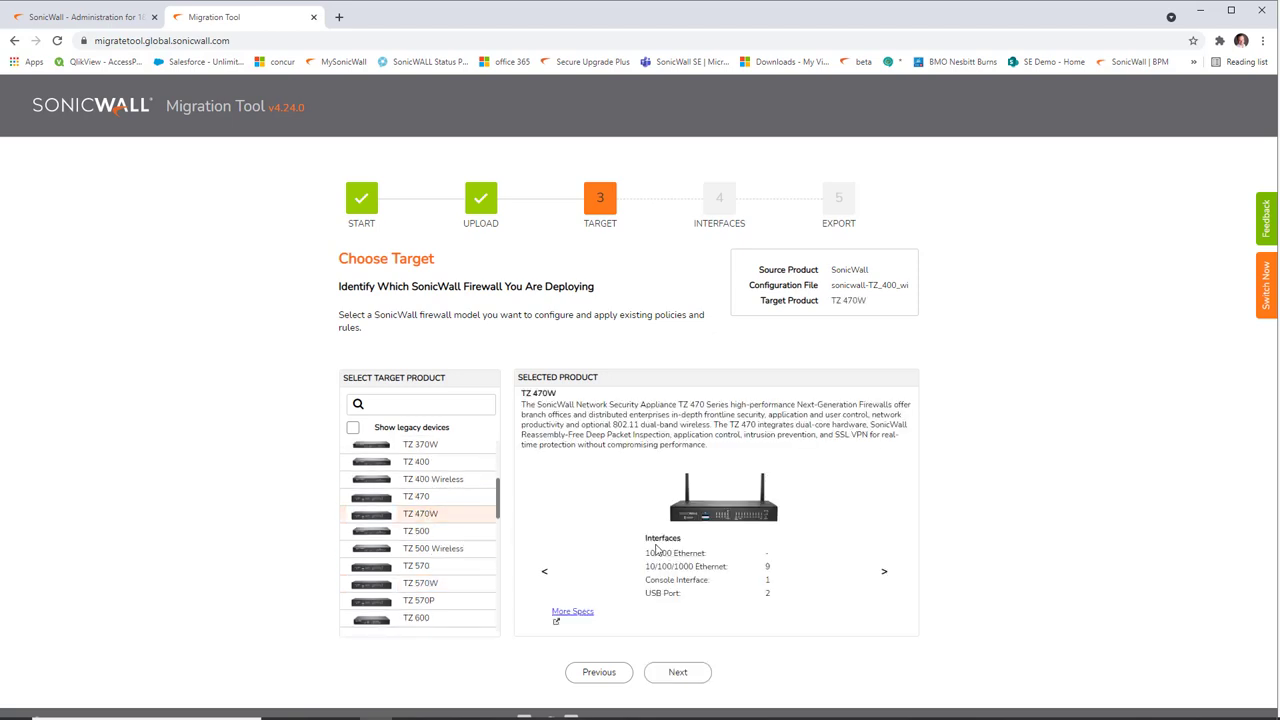
click(659, 675)
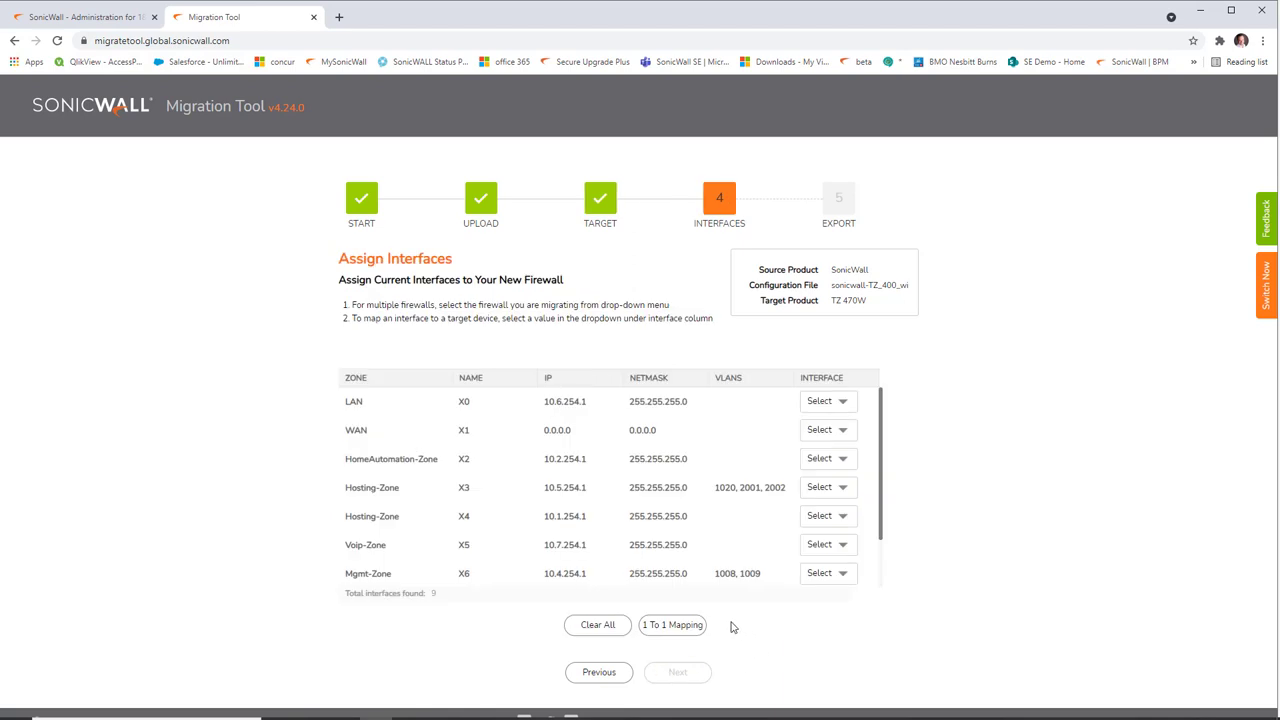
Step: Map LAN, WAN, HomeAutomation, Hosting, Voip and Mgmt zones onto interfaces X0 through X6
click(850, 404)
click(837, 444)
click(845, 432)
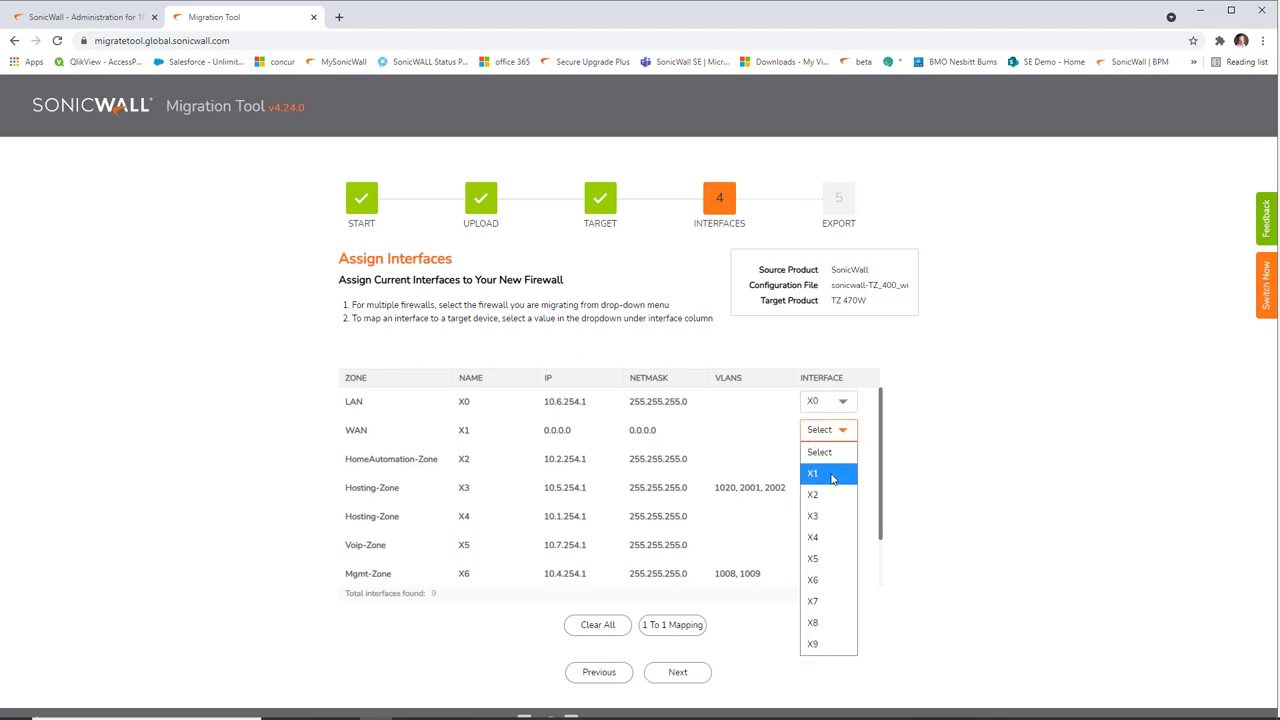
click(831, 479)
click(840, 459)
click(829, 502)
click(848, 492)
click(845, 530)
click(846, 518)
click(846, 560)
click(845, 545)
click(845, 587)
click(850, 575)
click(822, 616)
Step: Map the WLAN row to W0 and the U0 row to U0
scroll(810, 535, down, 1)
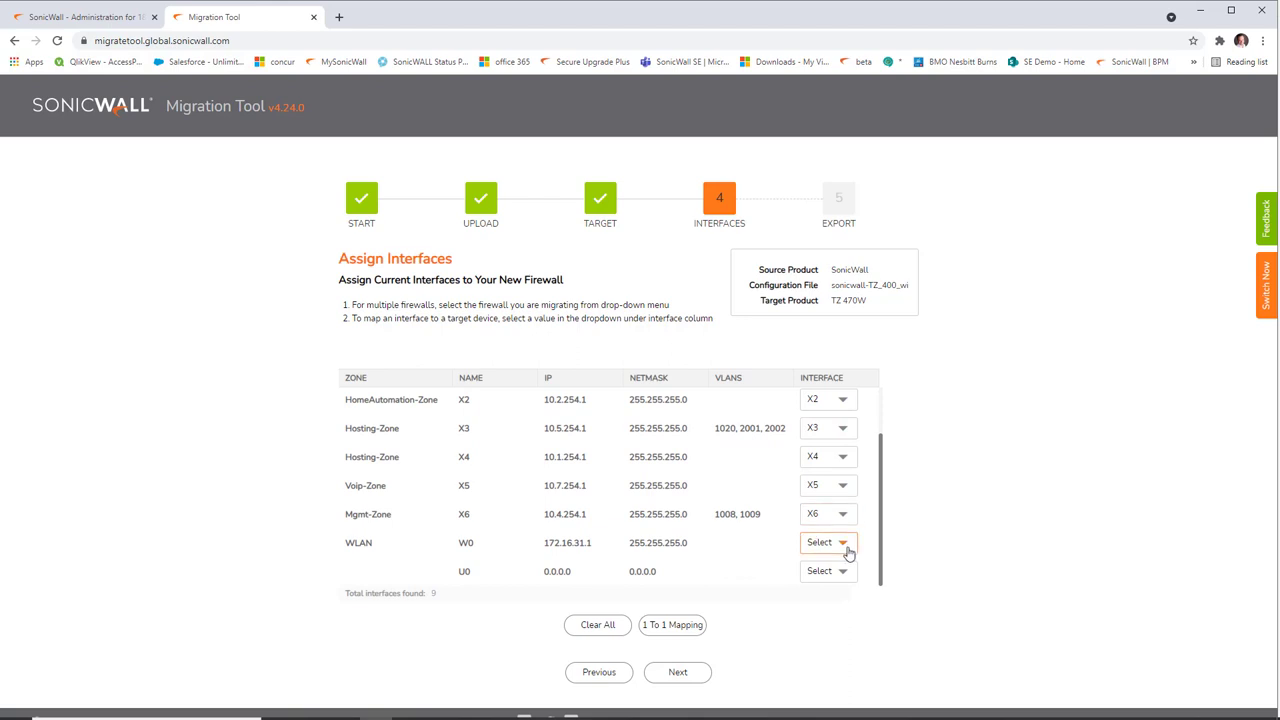
click(846, 552)
click(820, 586)
click(843, 570)
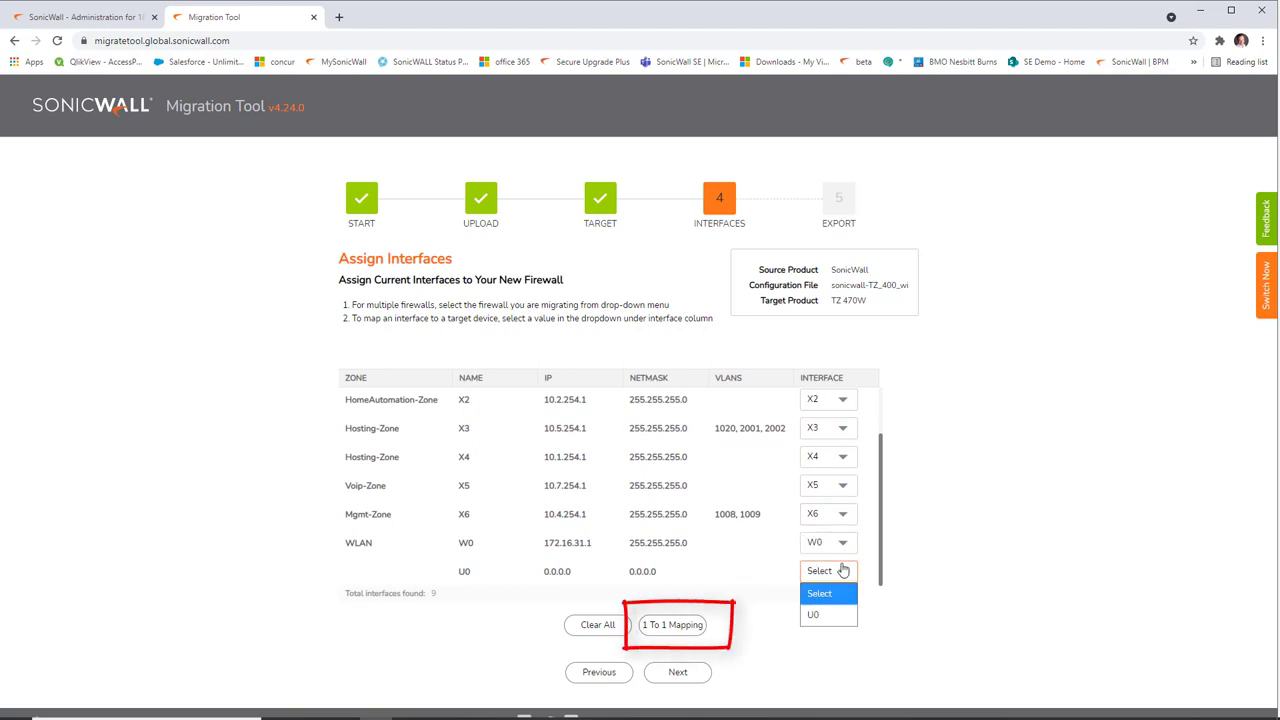
click(832, 612)
Step: Clear all assignments and apply automatic 1 To 1 Mapping
scroll(733, 507, up, 1)
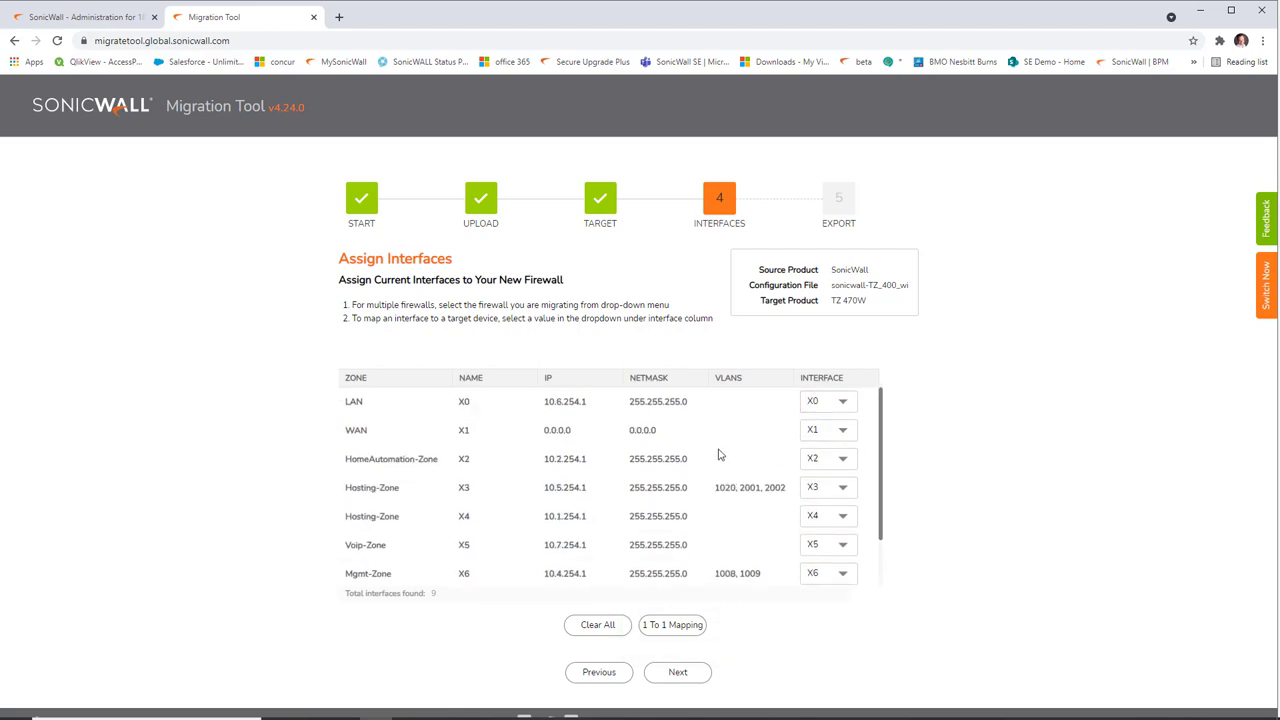
scroll(718, 455, down, 1)
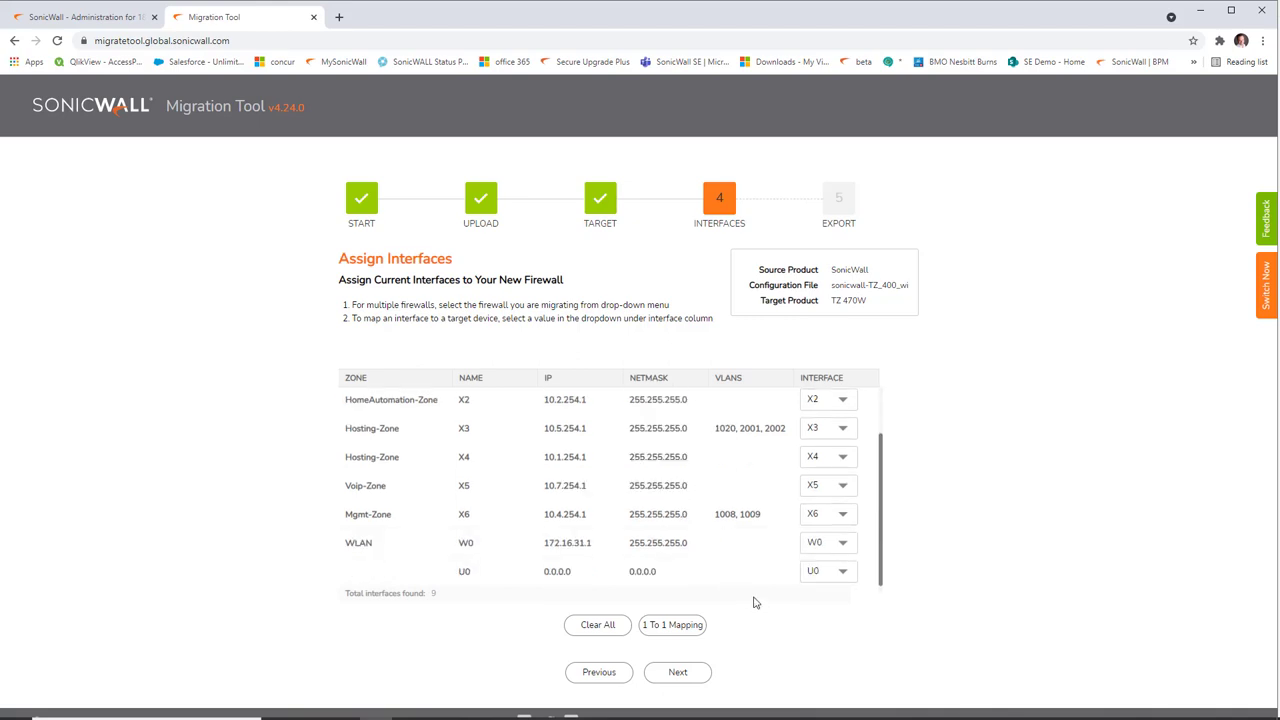
click(607, 626)
click(679, 627)
Step: Export the migrated settings for SonicOS 7.0.1 with HA disabled, then dismiss the success notice
click(677, 674)
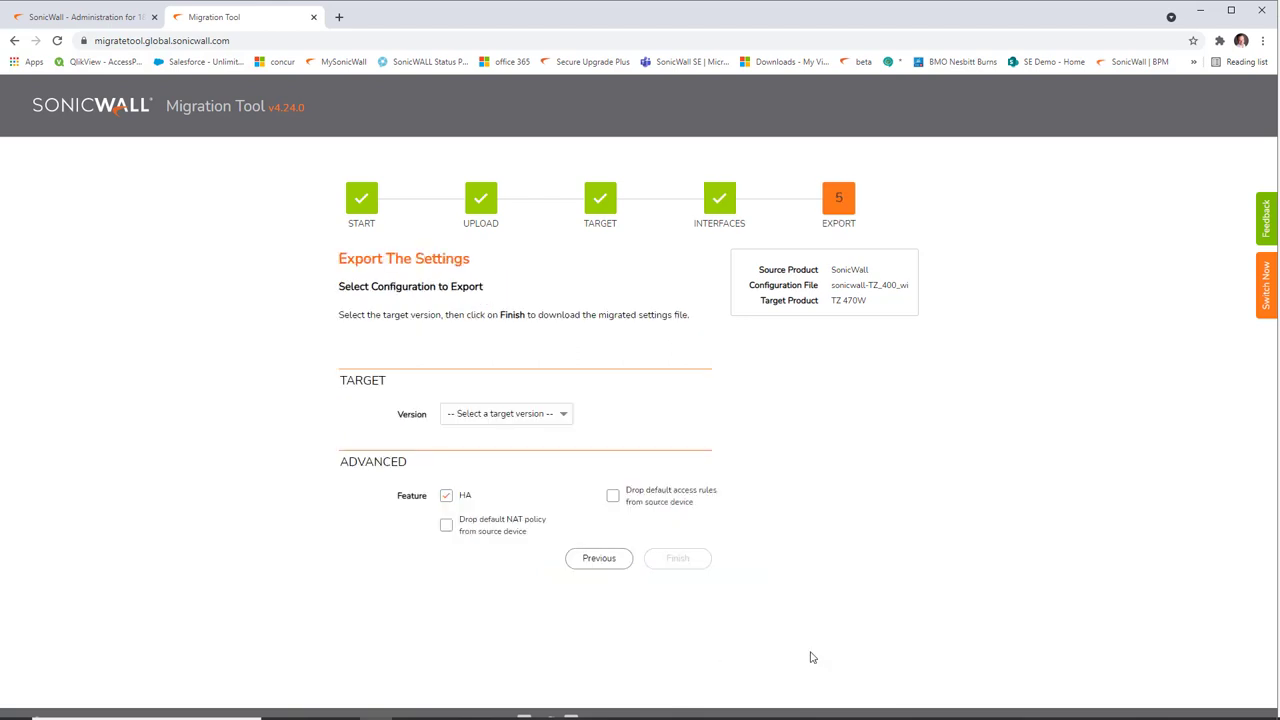
click(563, 417)
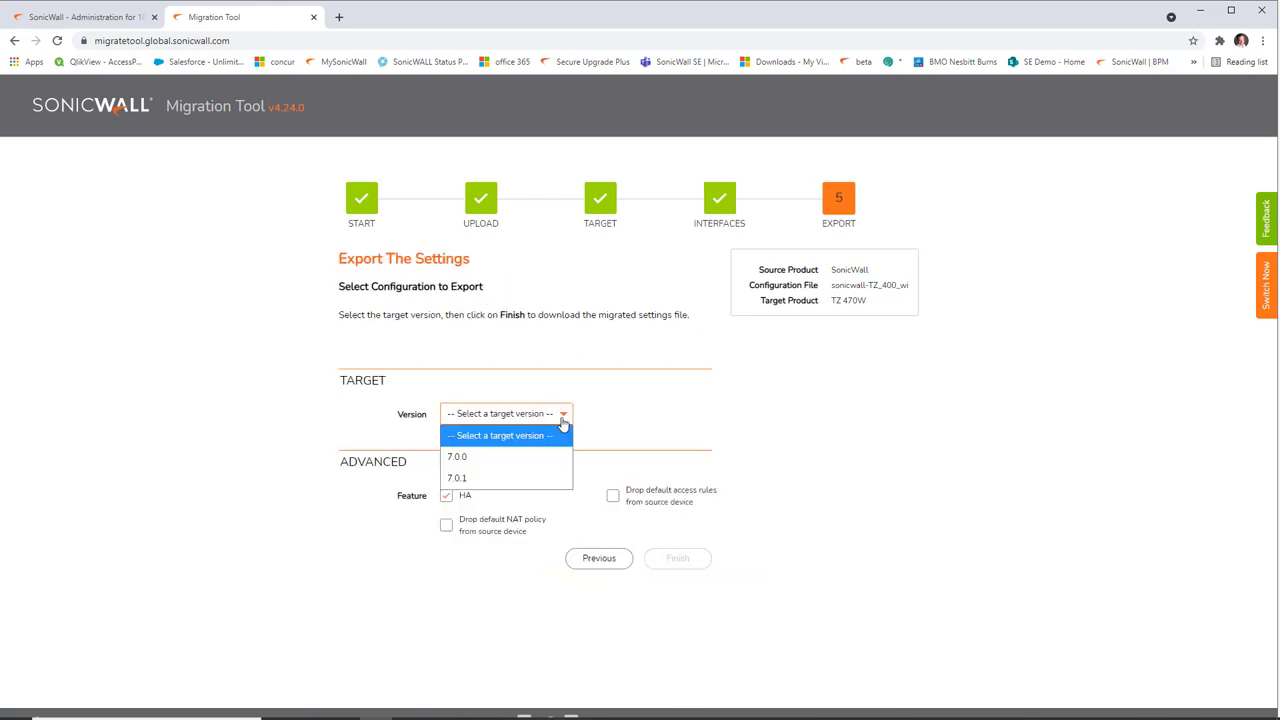
click(541, 483)
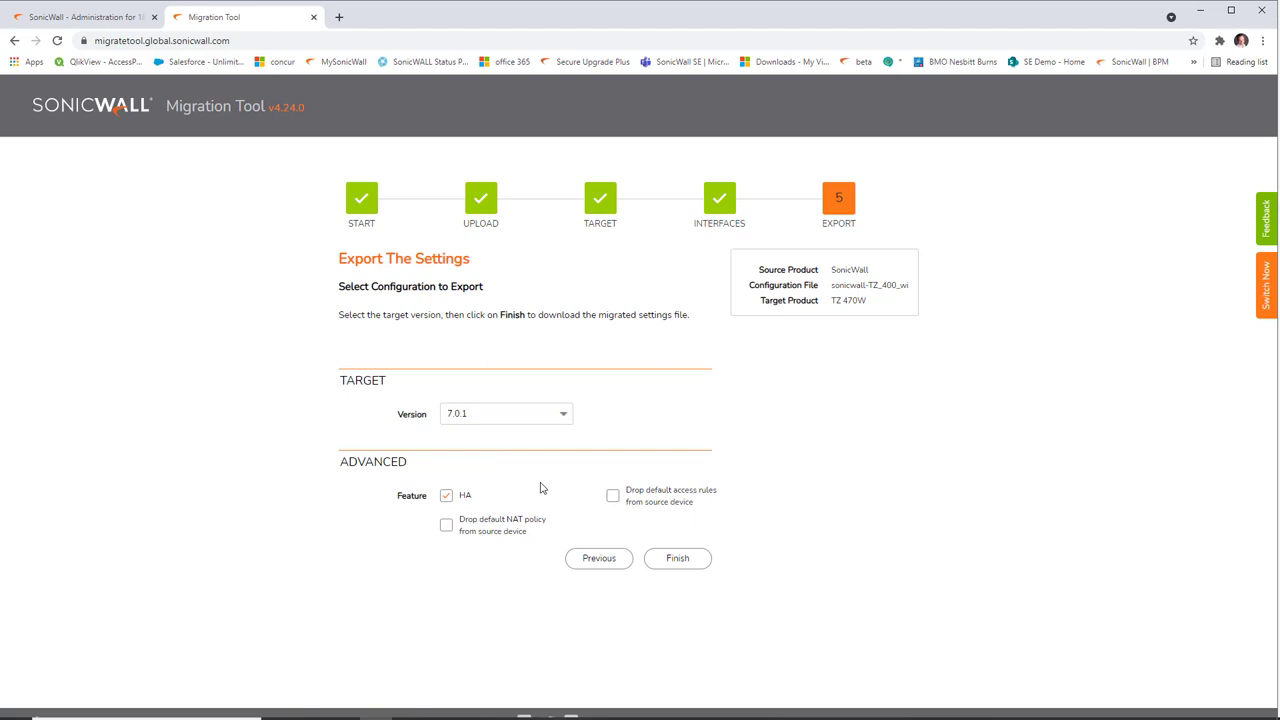
click(447, 497)
click(688, 560)
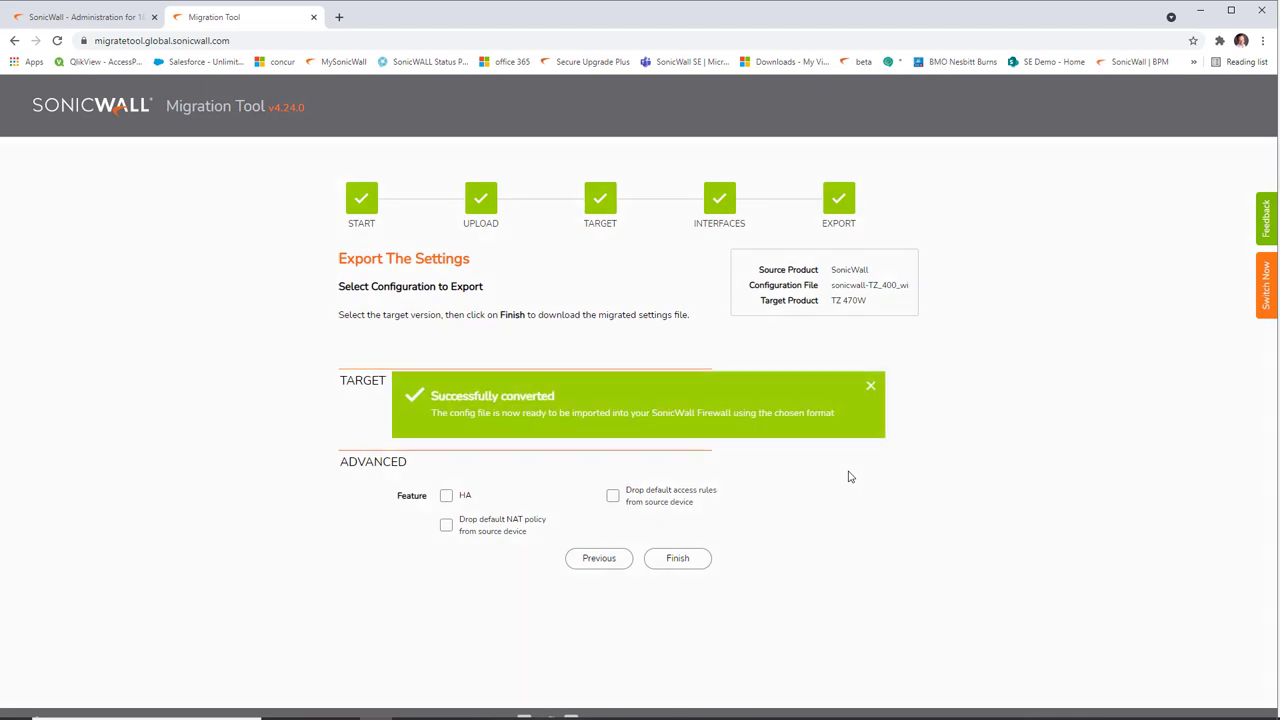
click(870, 387)
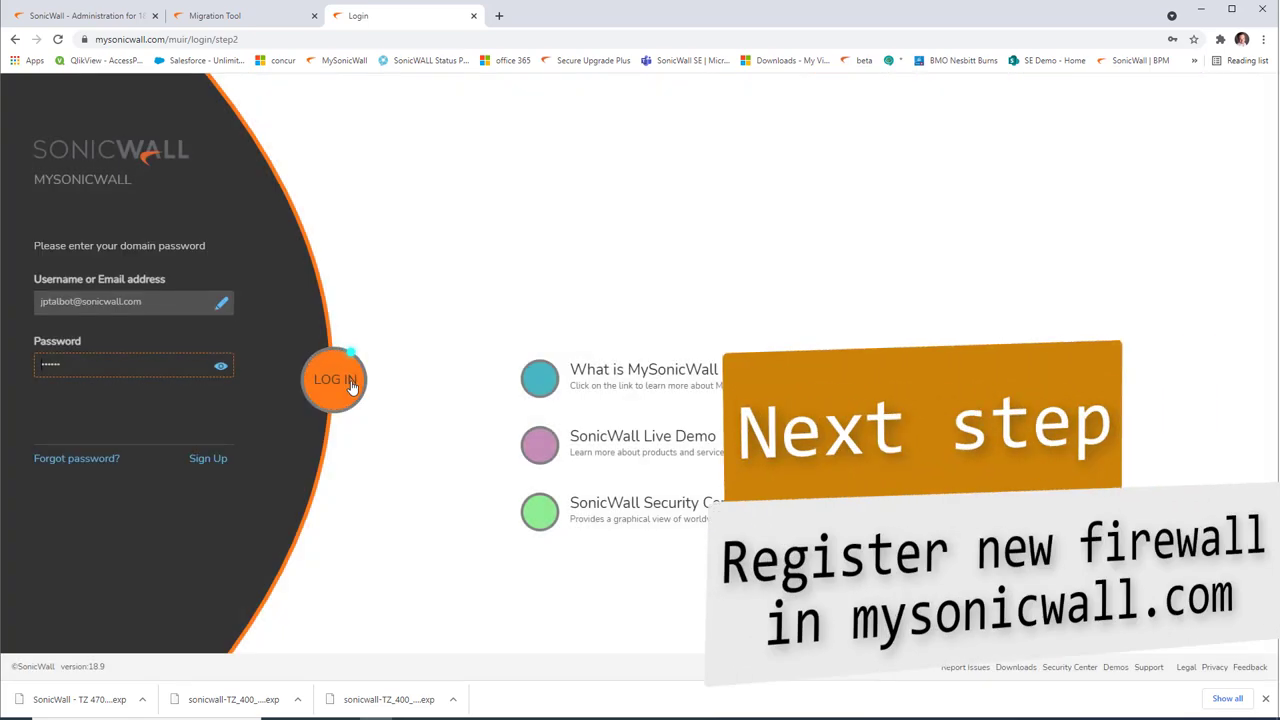
Step: Log in to MySonicWall and filter My Products for '470'
click(345, 385)
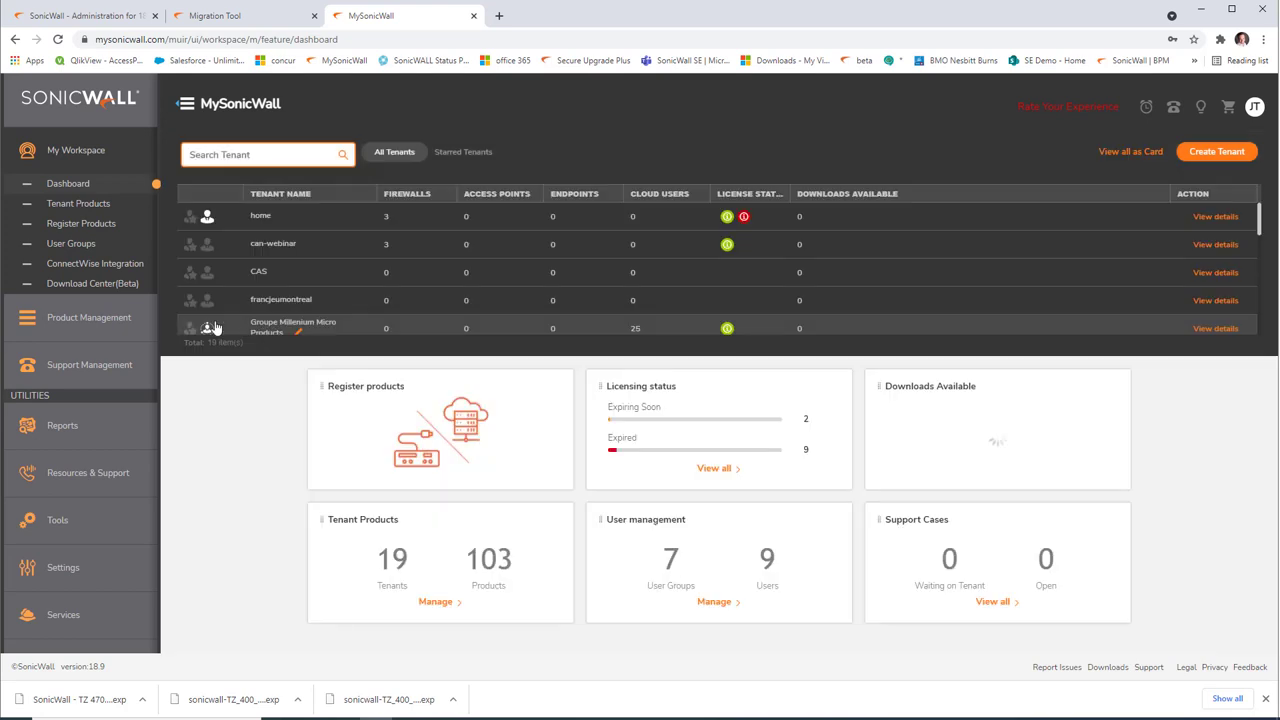
click(106, 320)
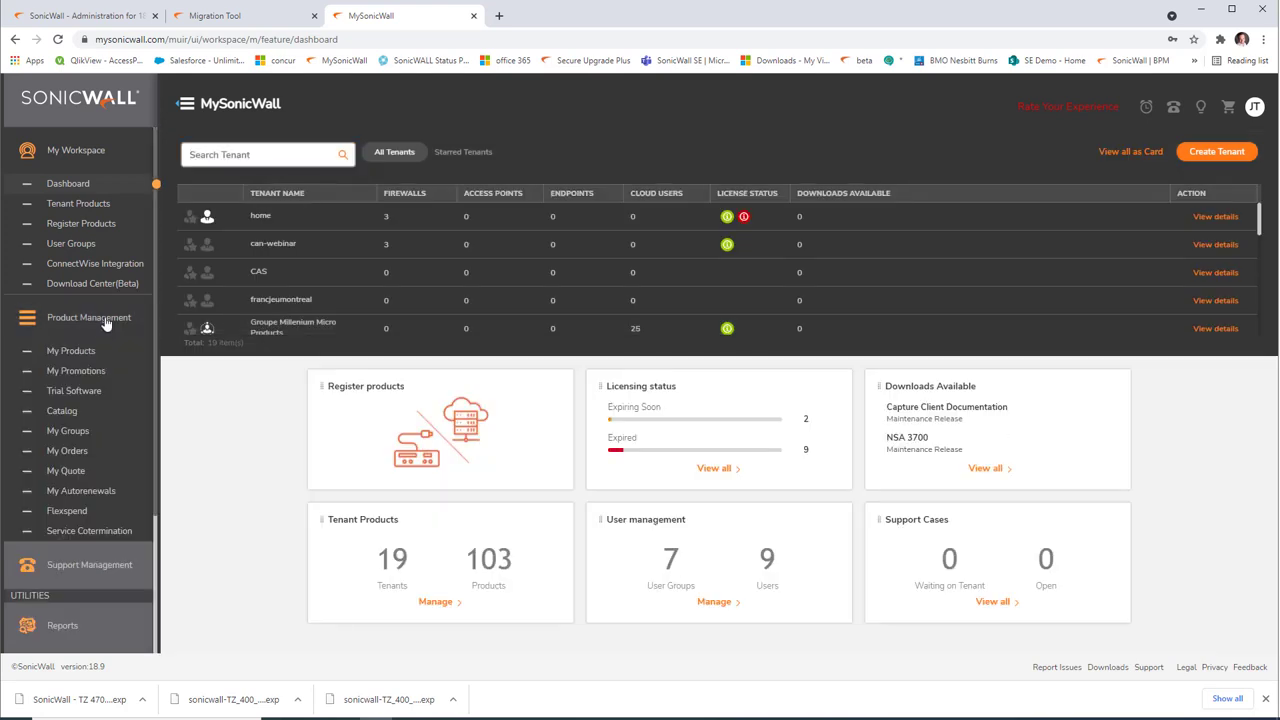
click(104, 355)
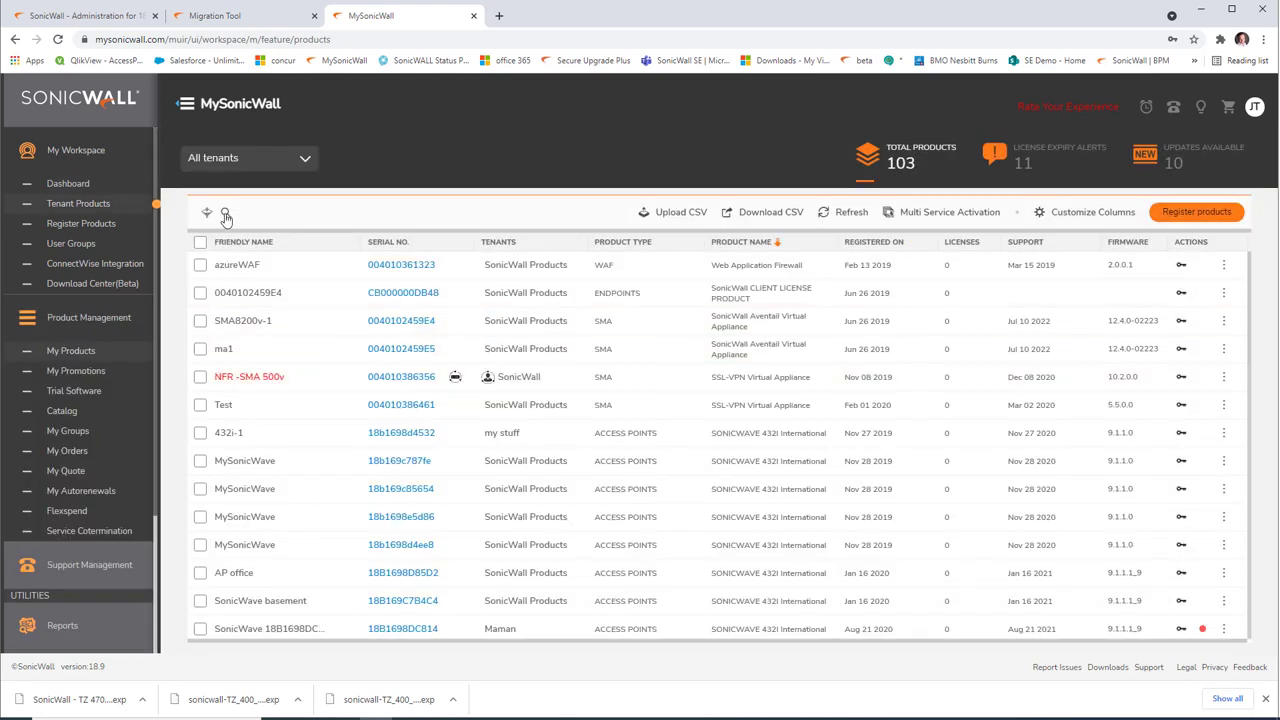
click(226, 216)
text(470)
key(Return)
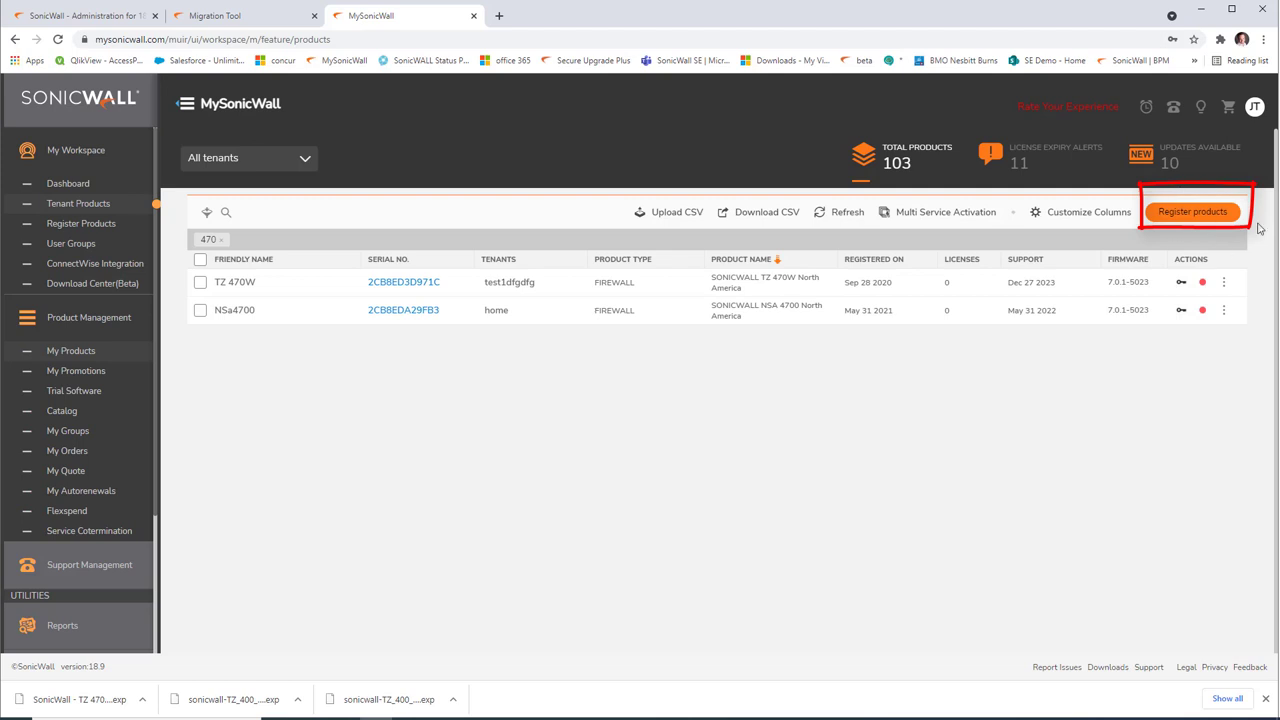
Step: Start registering a new product under the home tenant
click(1214, 210)
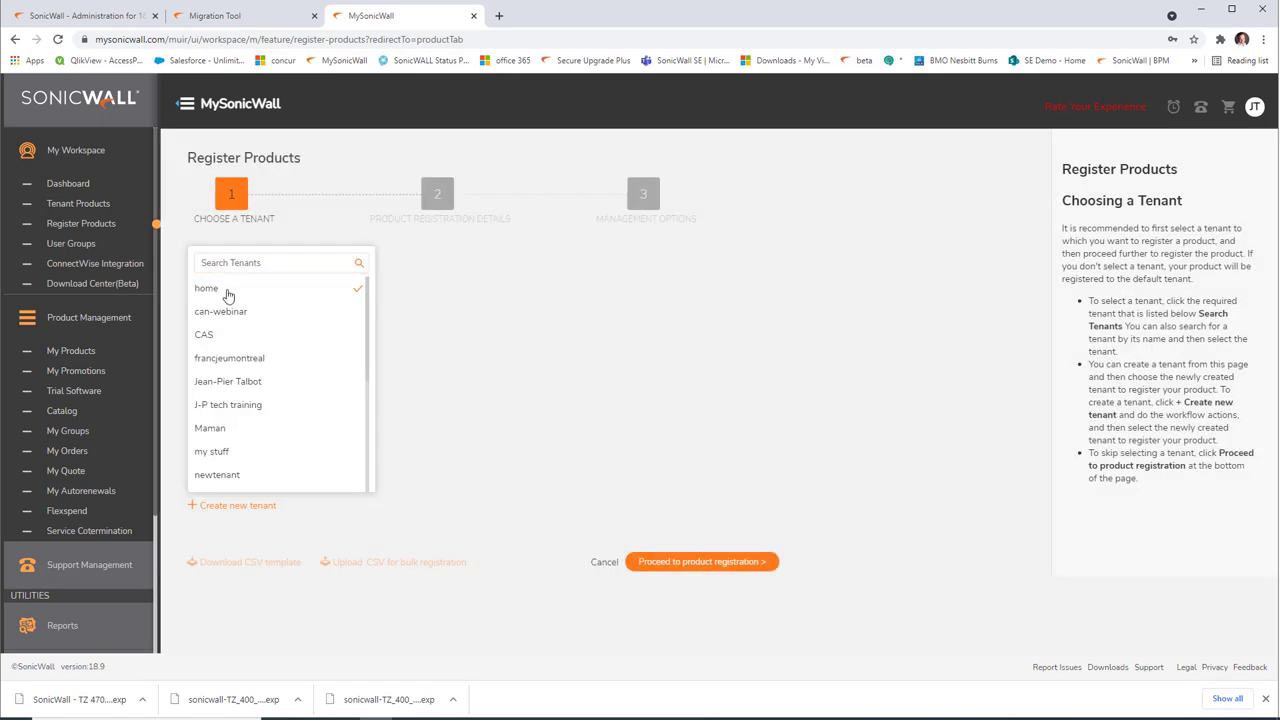
click(228, 294)
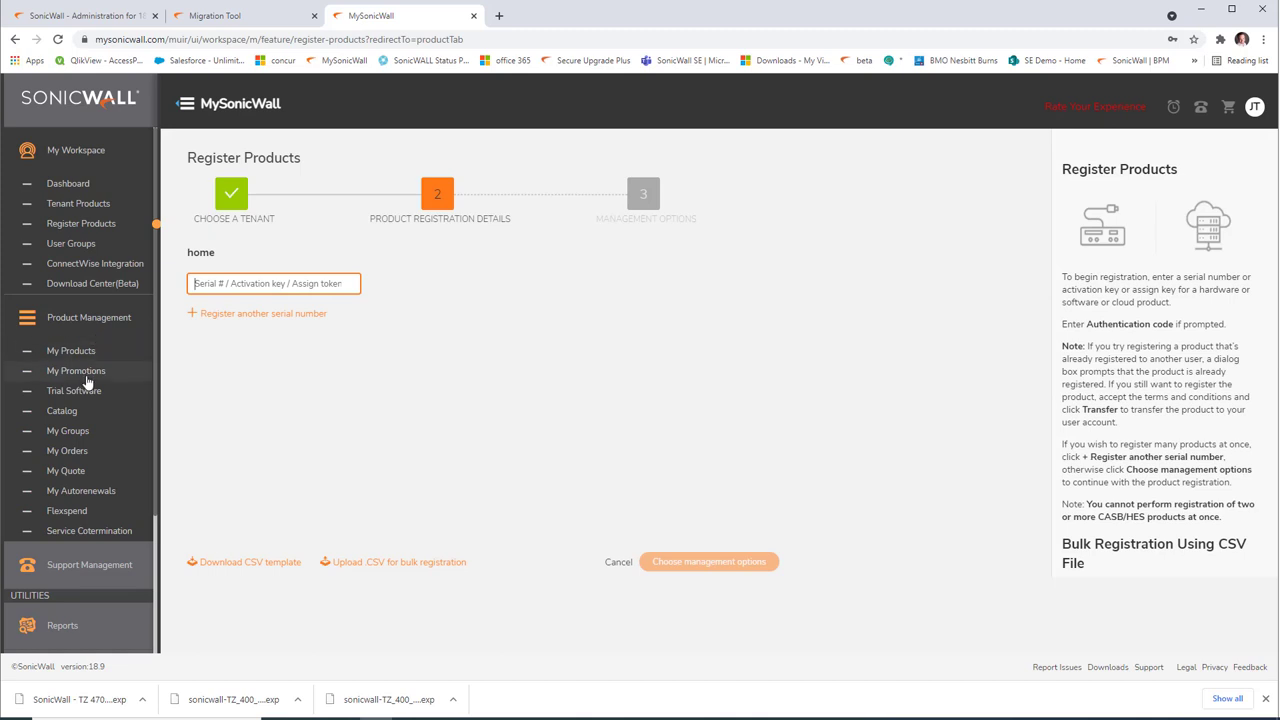
scroll(88, 383, down, 4)
click(88, 487)
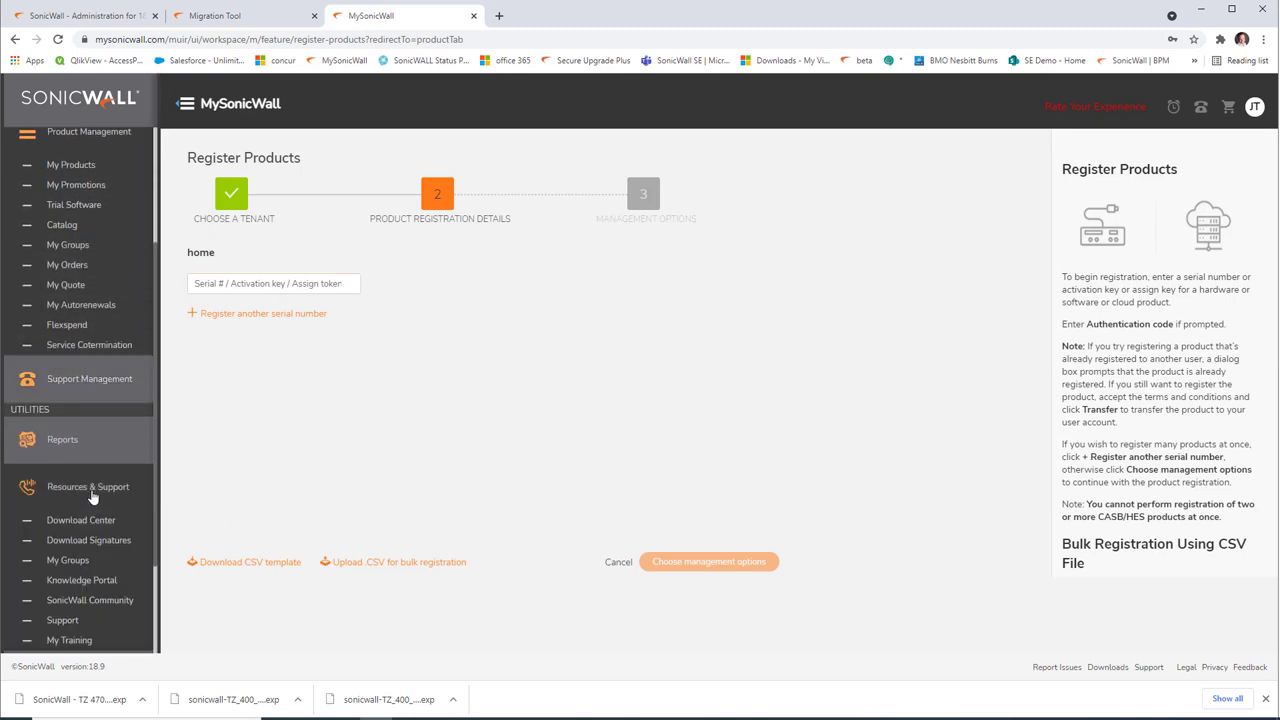
Step: In the Download Center, switch the download language to English
click(90, 522)
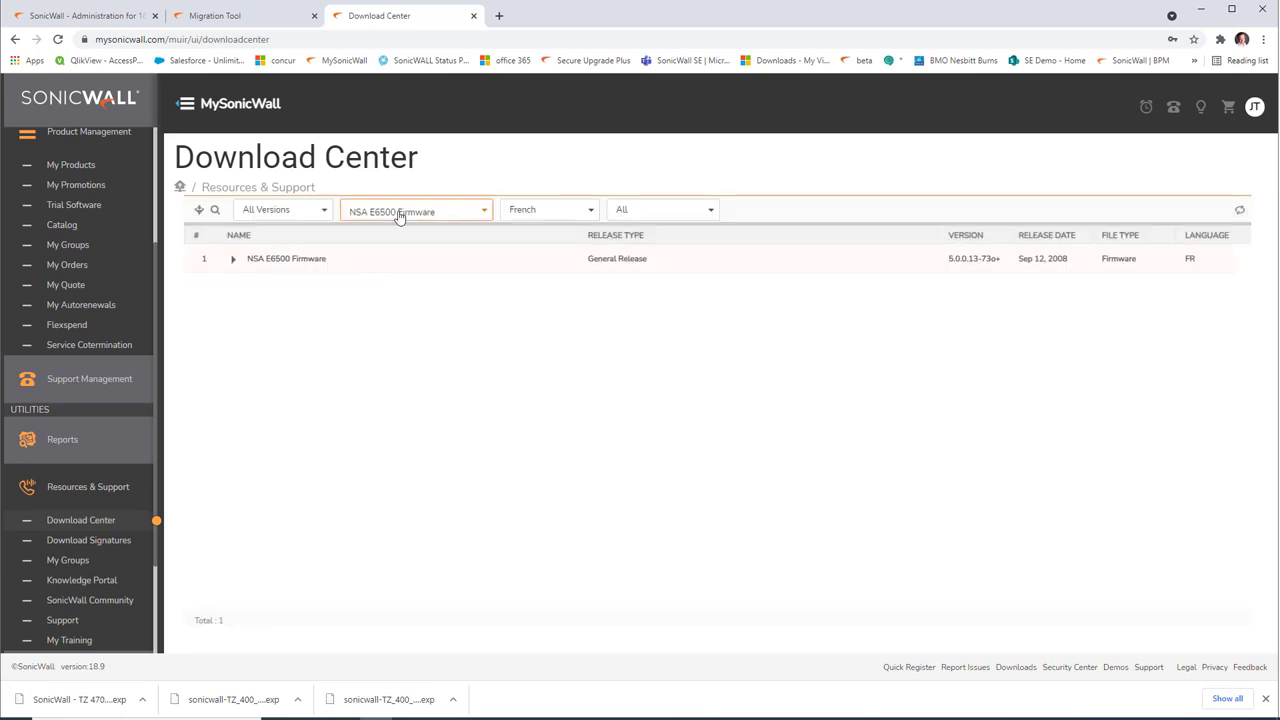
click(437, 214)
click(437, 214)
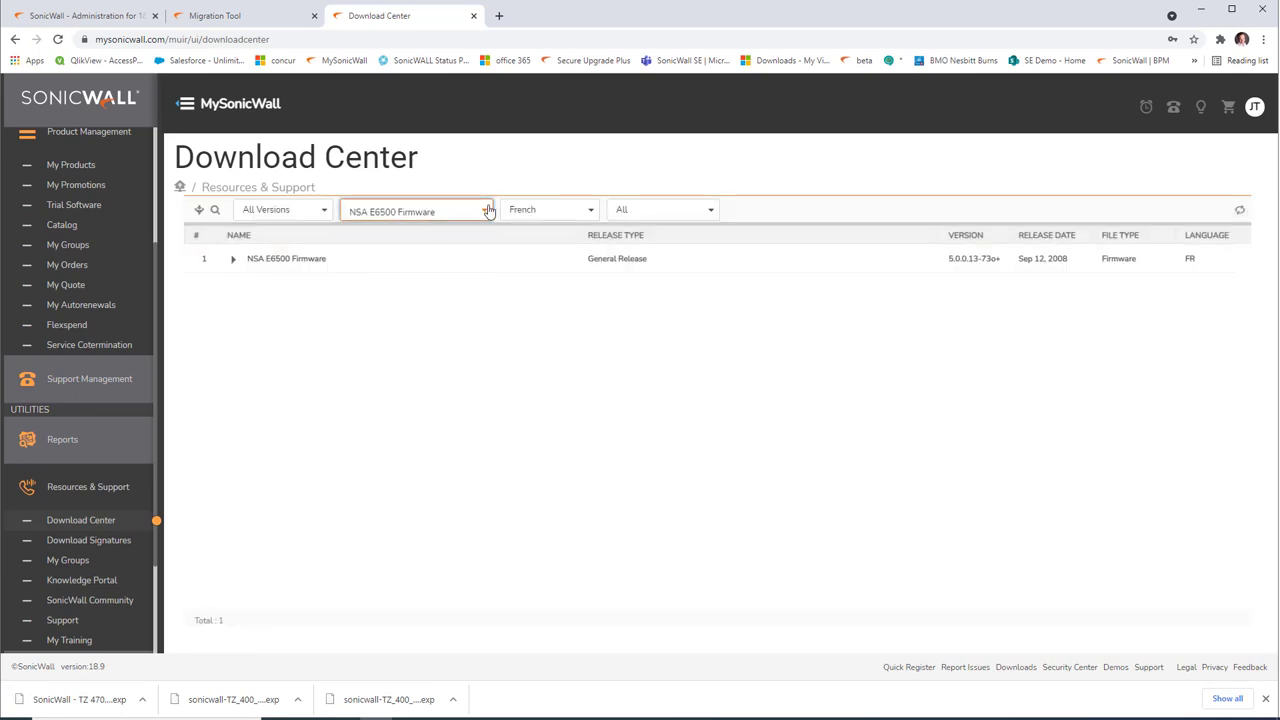
click(563, 210)
click(540, 251)
Step: Download the TZ 470W firmware release 7.0.1-5030, then open a blank browser tab
click(450, 213)
scroll(458, 304, down, 3)
scroll(458, 304, down, 15)
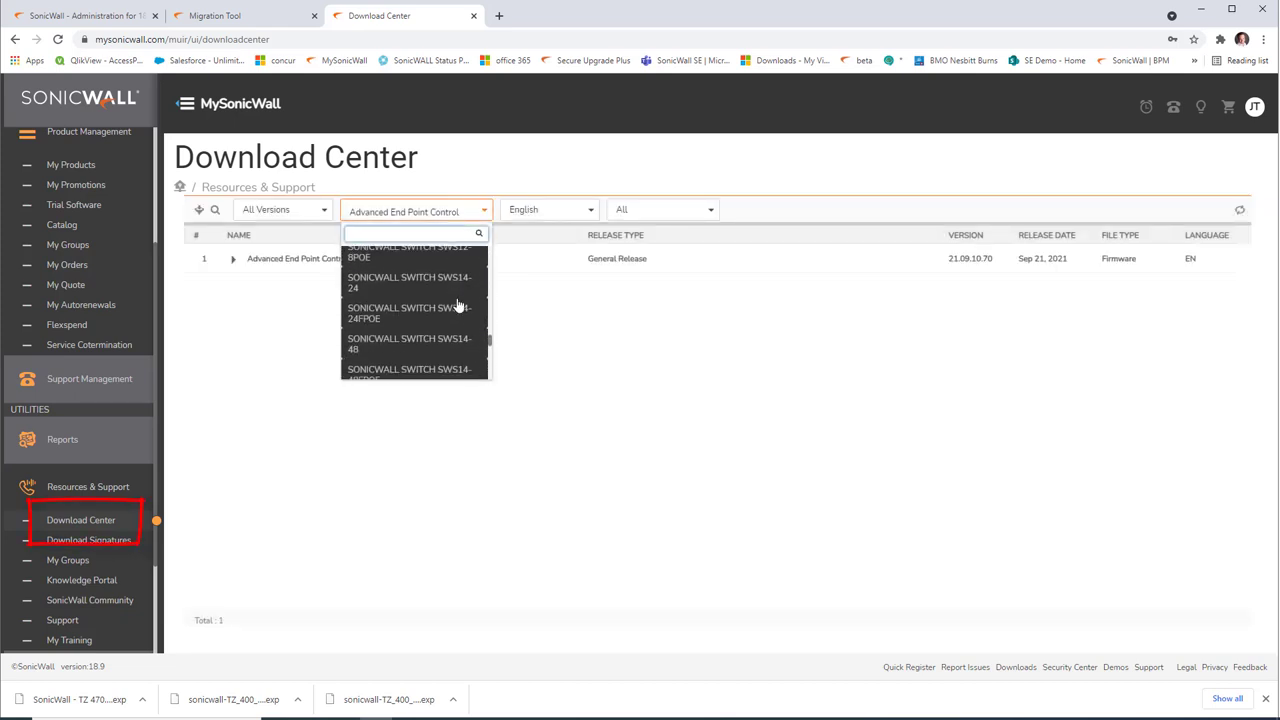
scroll(458, 304, down, 10)
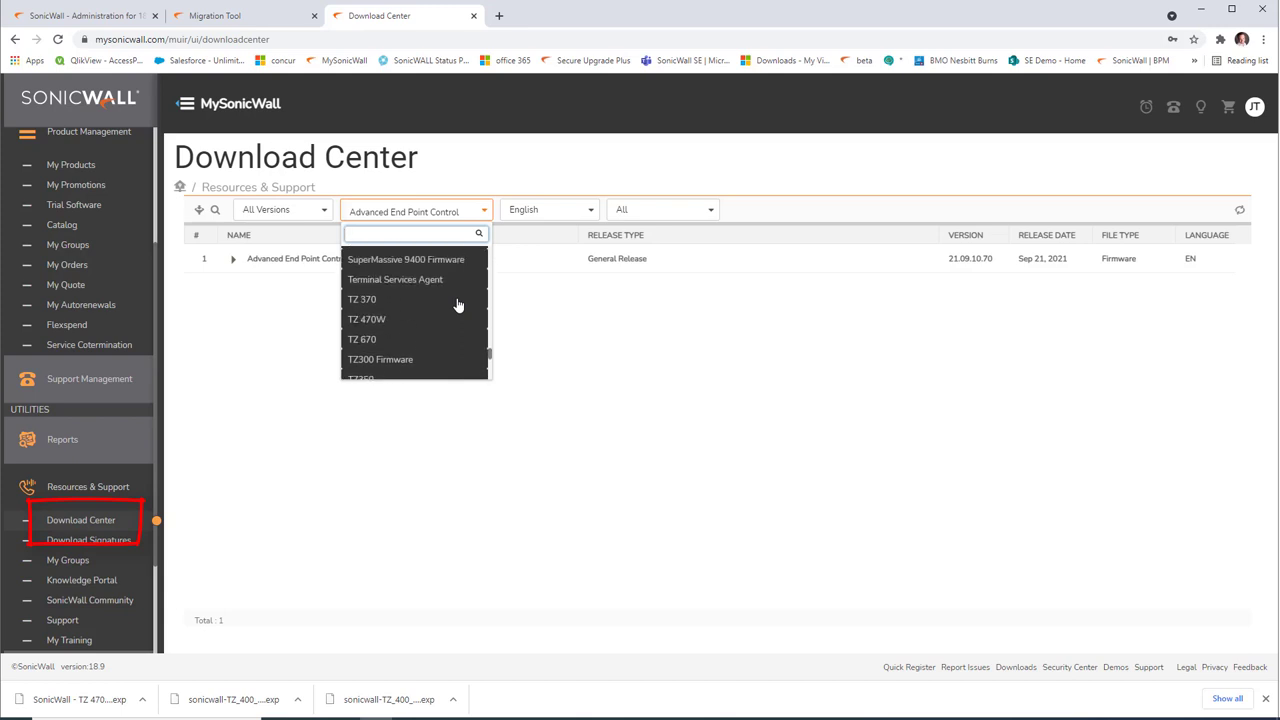
click(383, 321)
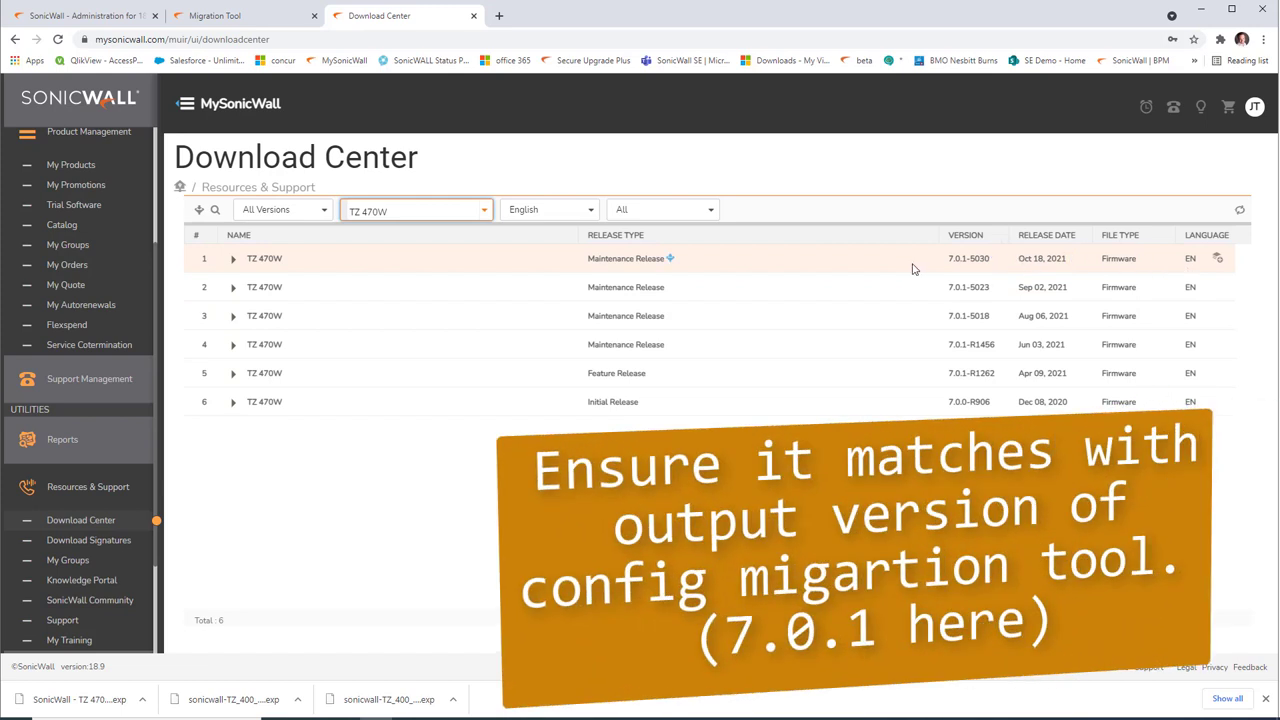
click(232, 259)
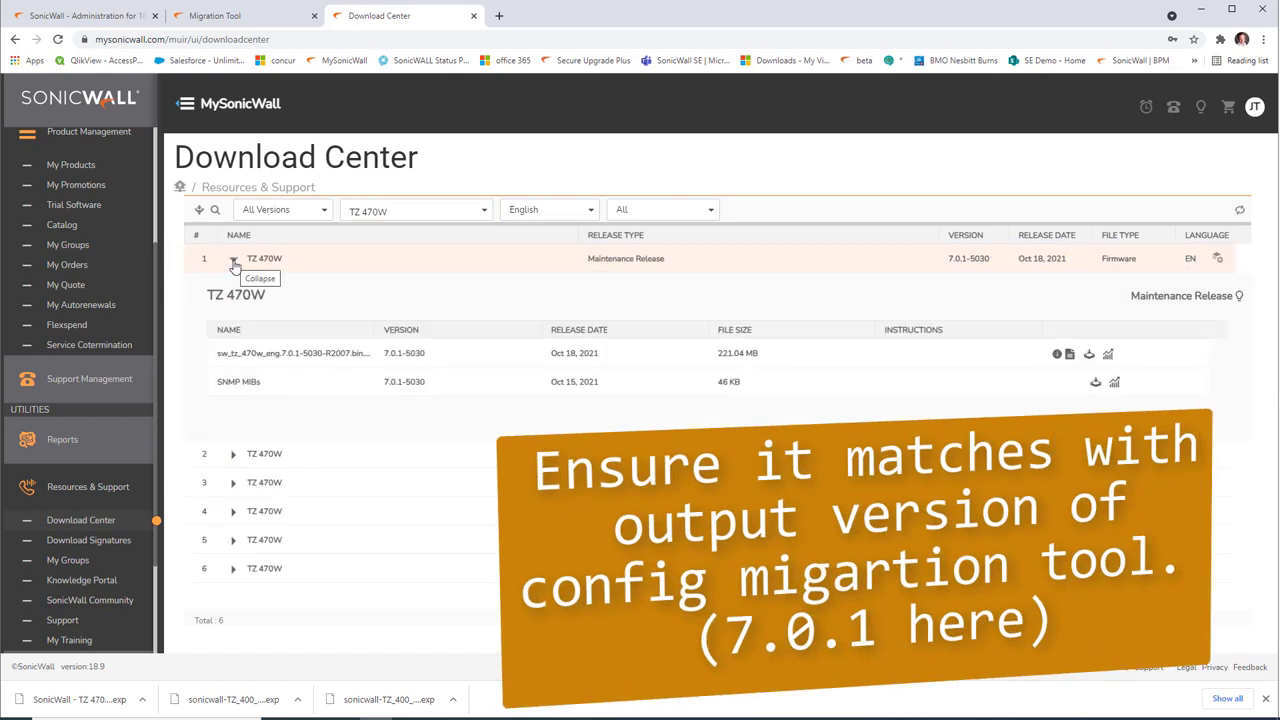
click(1089, 355)
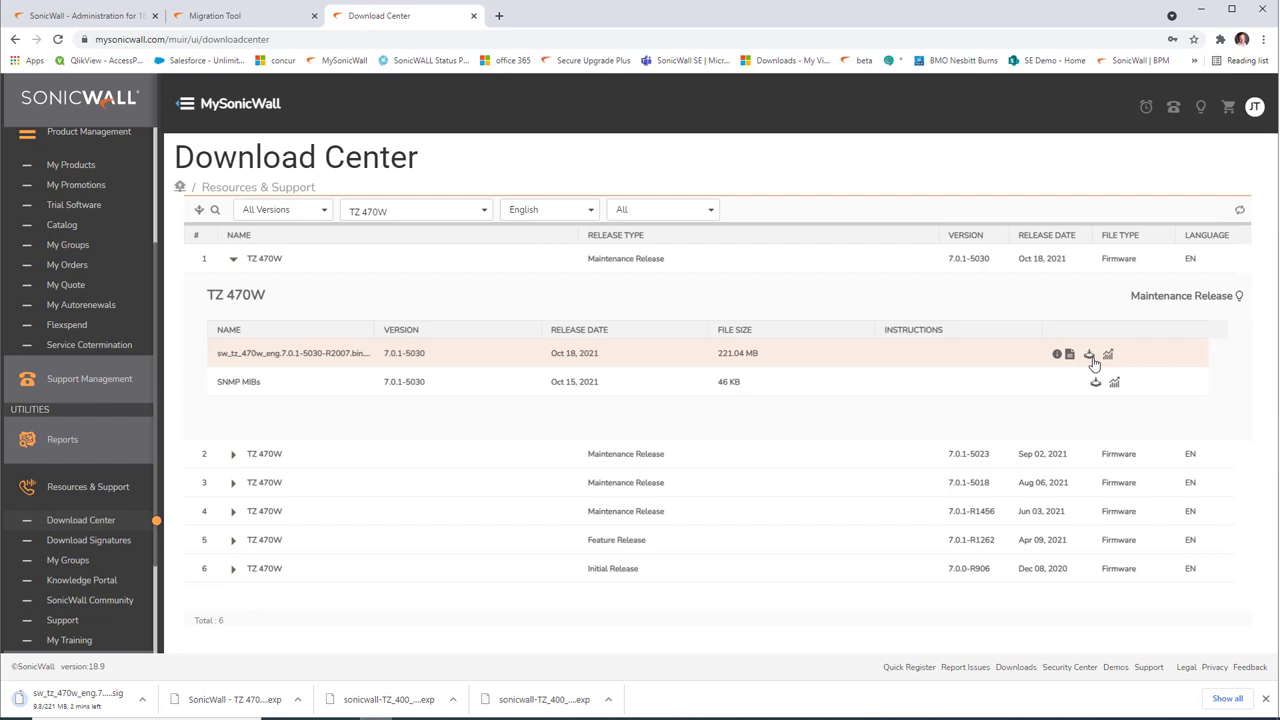
click(499, 15)
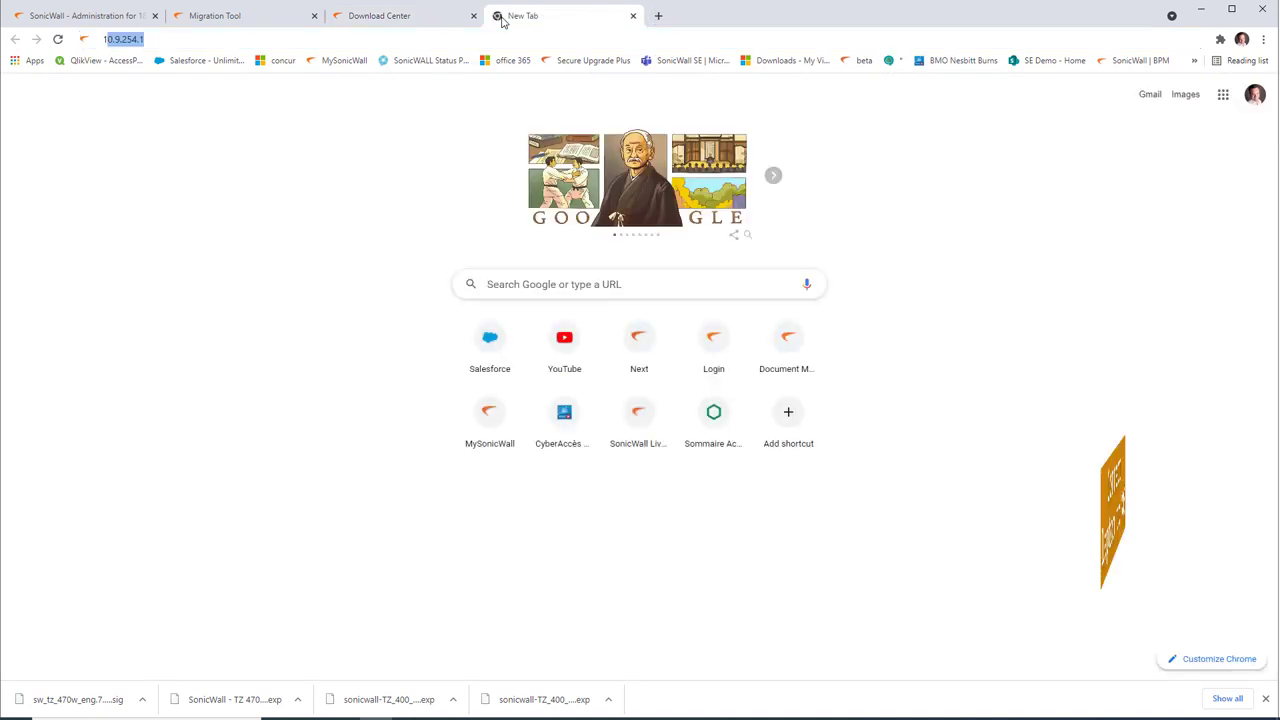
Step: Browse to the firewall at 192.168.168.1 and proceed past the certificate warning
text(192.168.168)
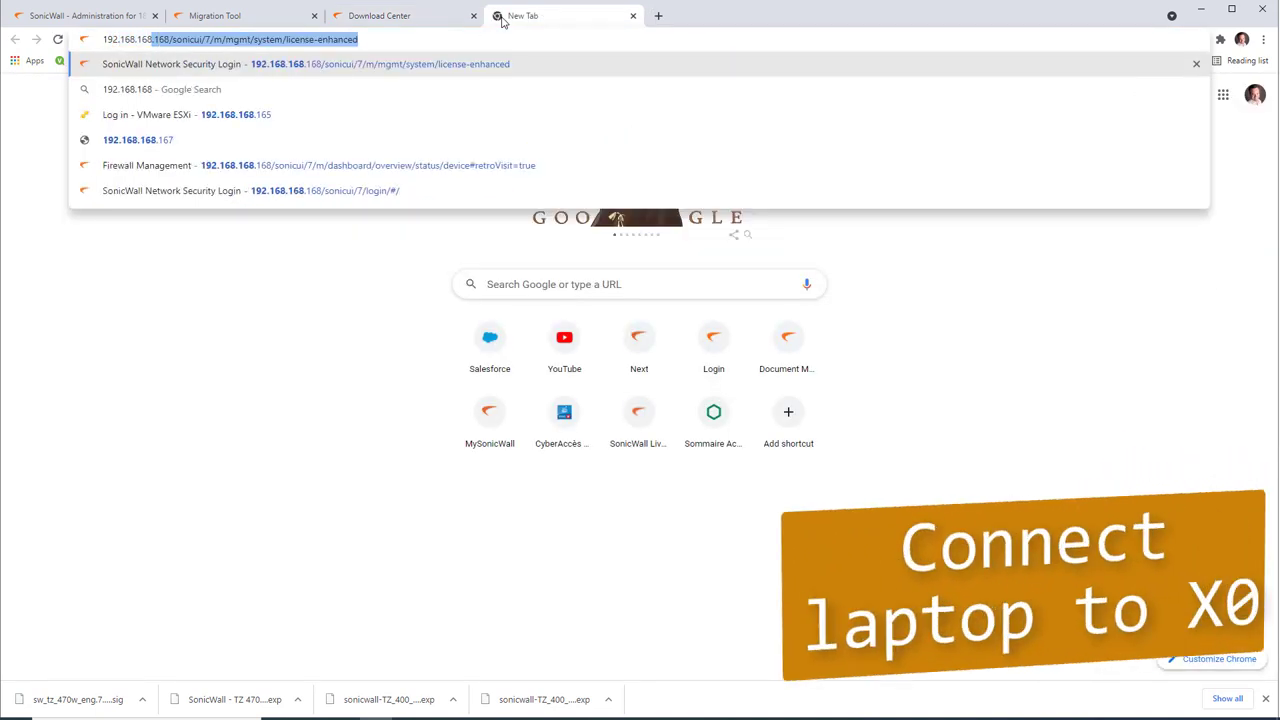
text(.1)
key(Return)
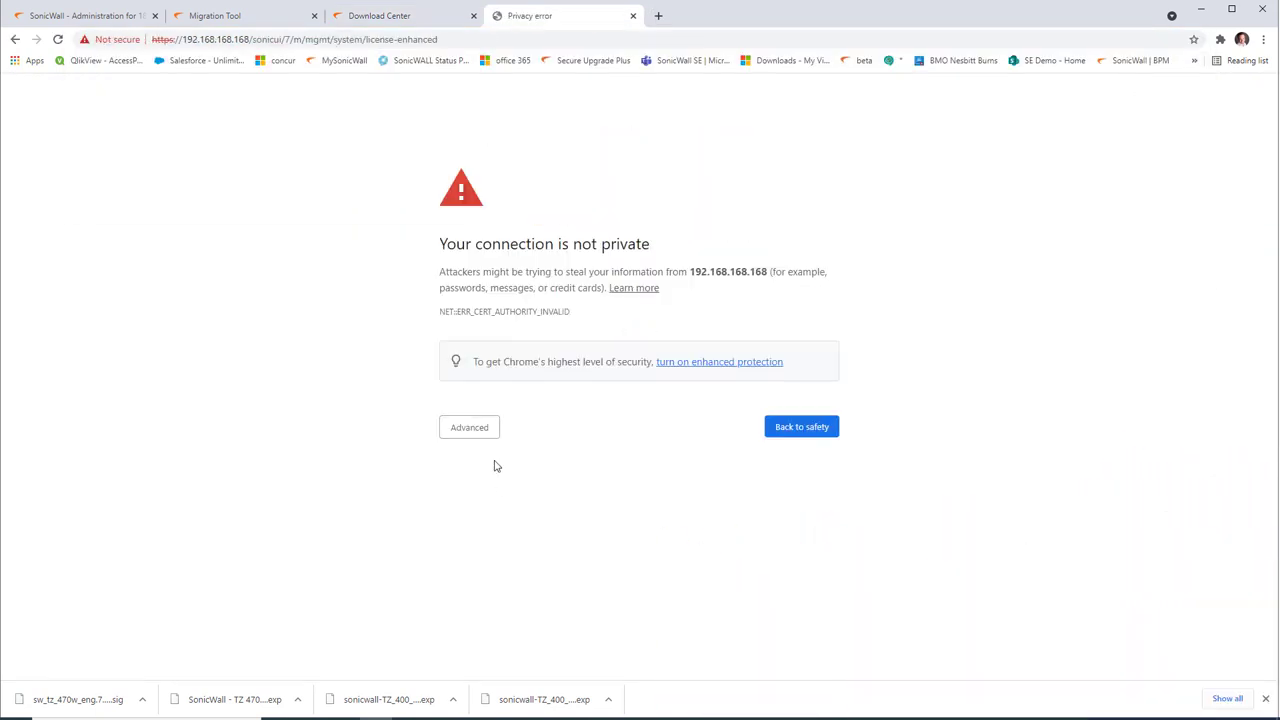
click(481, 430)
click(507, 531)
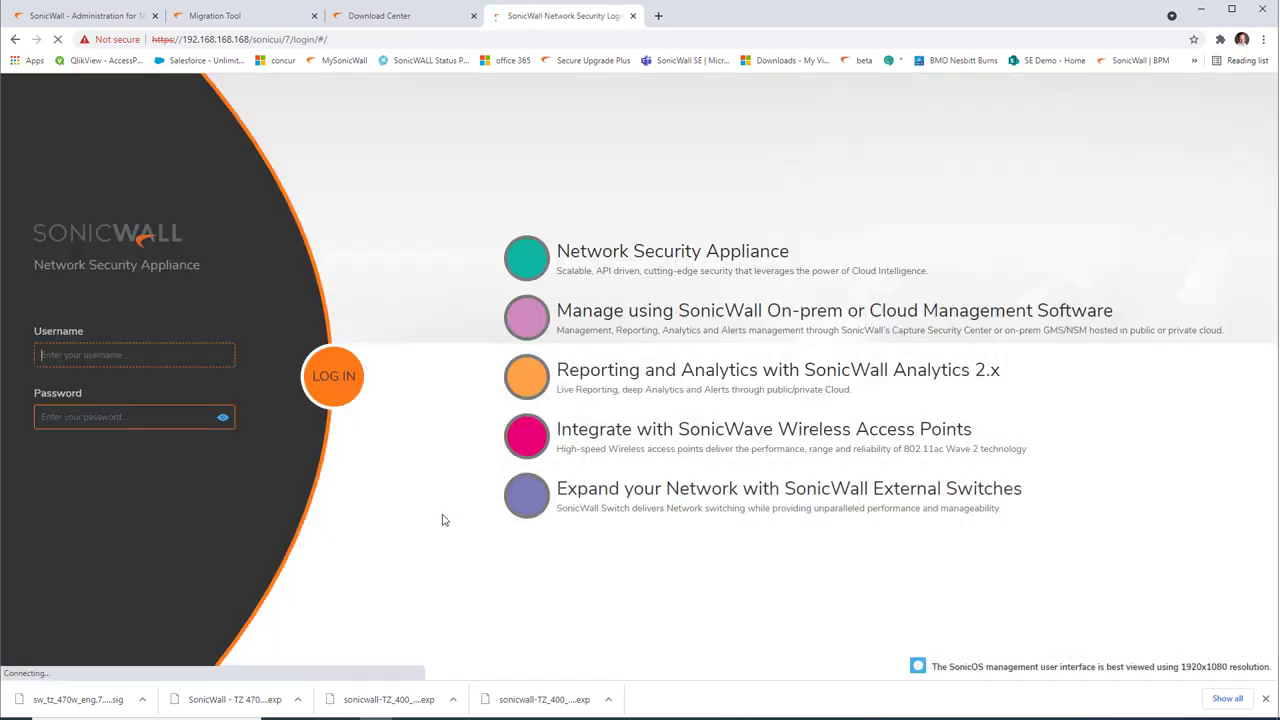
Step: Log in as admin with the admin password and skip the setup guide for manual configuration
key(shift+Tab)
text(admin)
key(Tab)
text(pa)
key(Return)
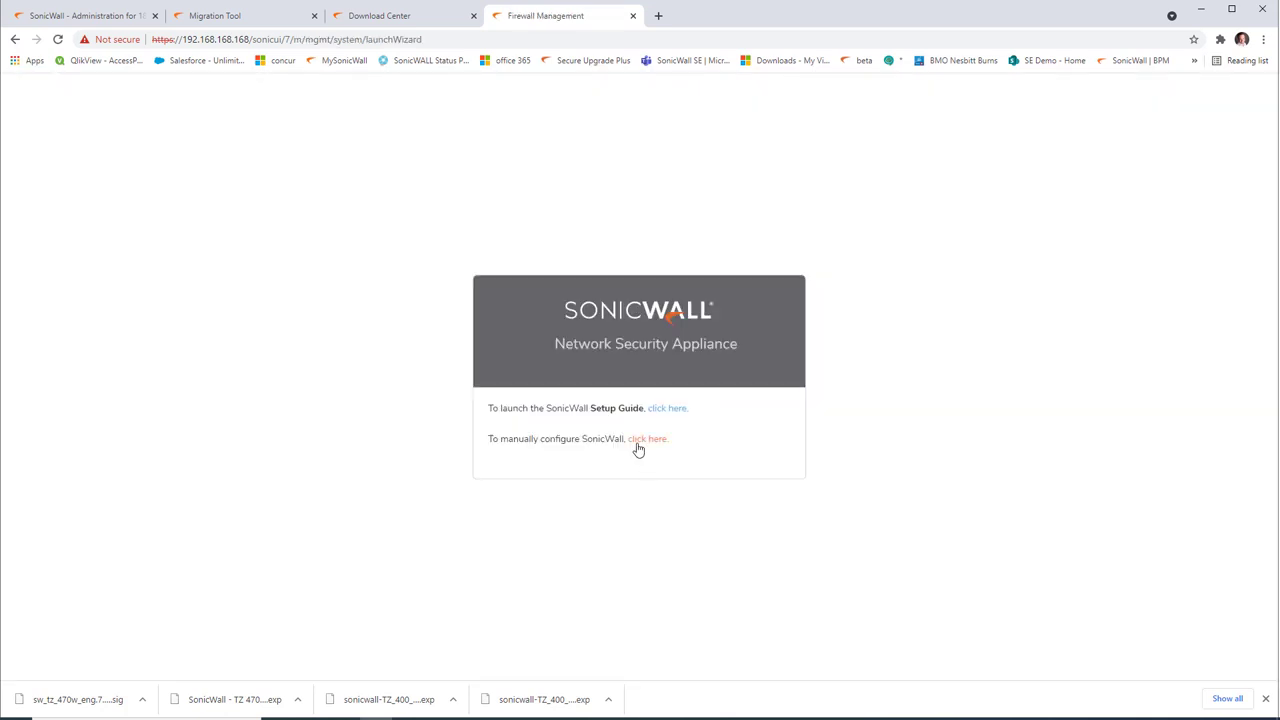
click(638, 440)
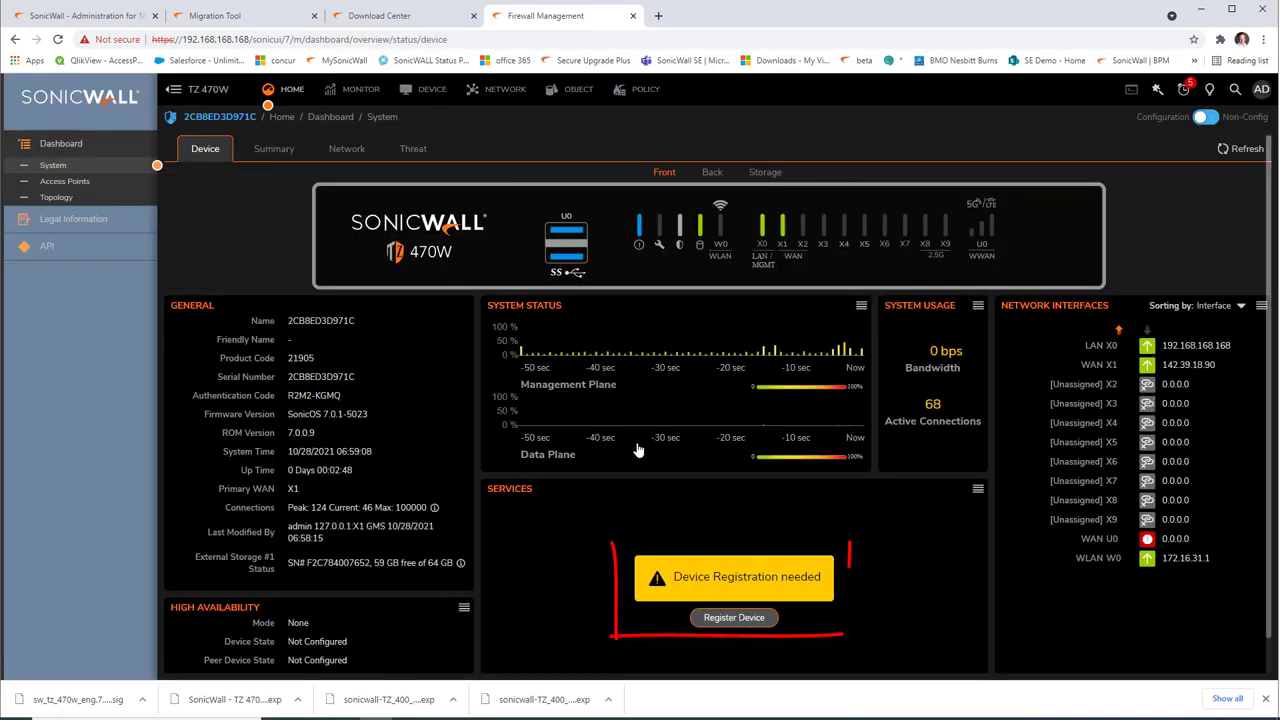
Step: Start device registration and sign in with the MySonicWall account e-mail and password
click(428, 89)
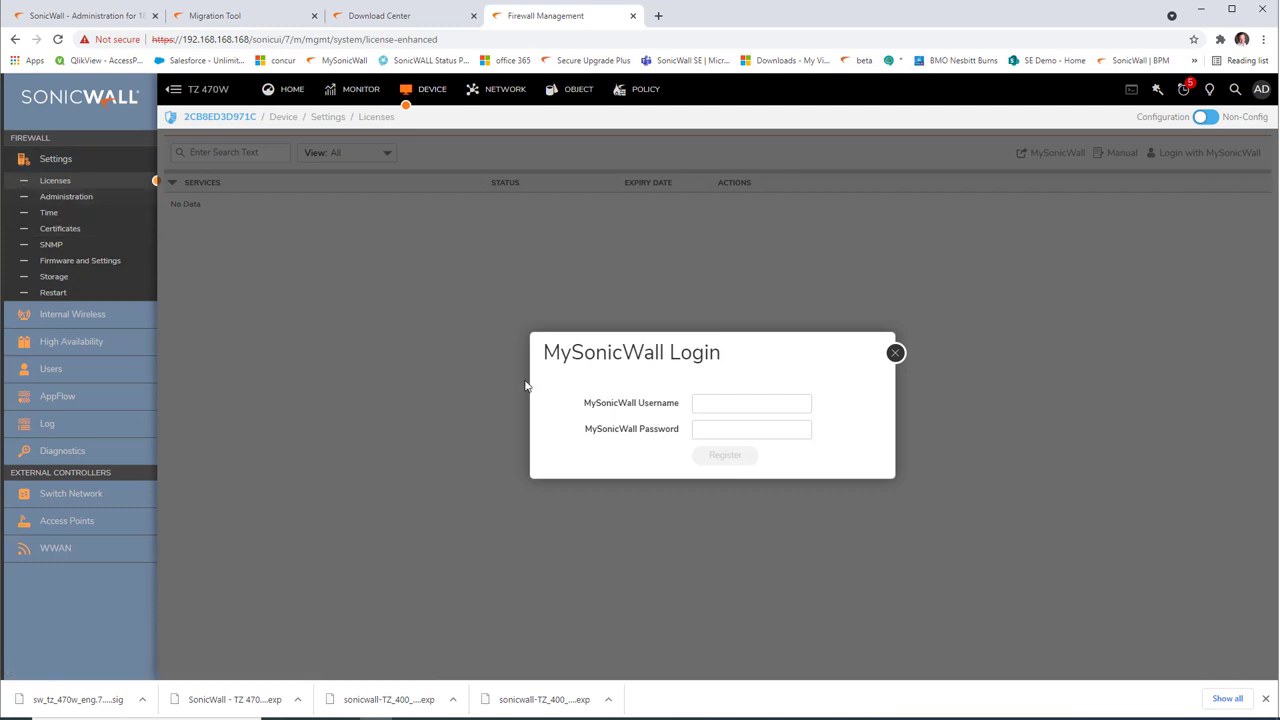
click(735, 402)
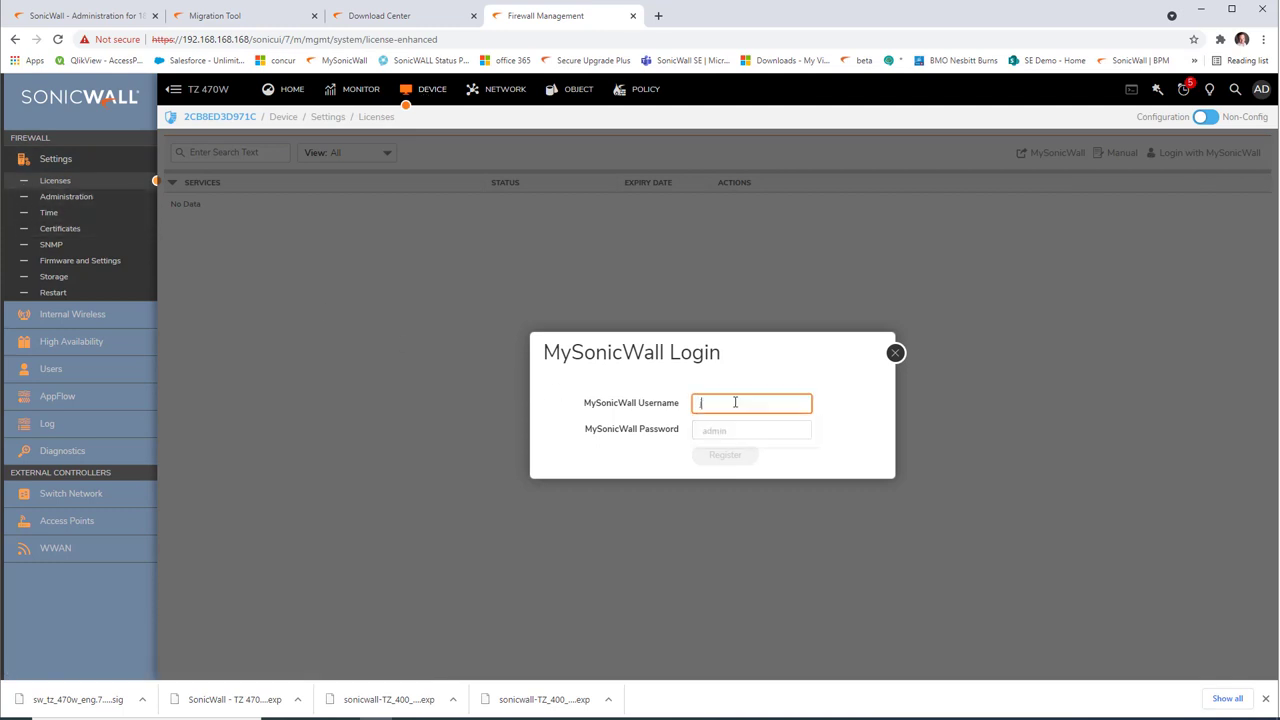
key(Tab)
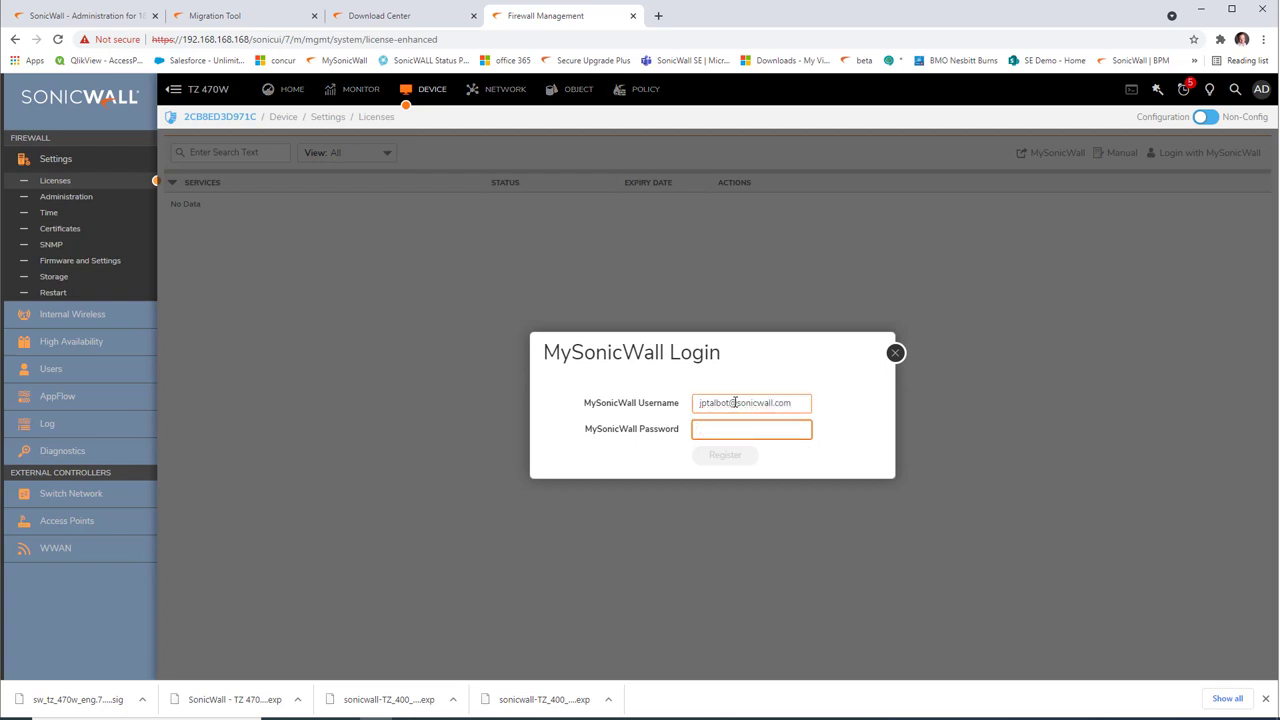
text(•)
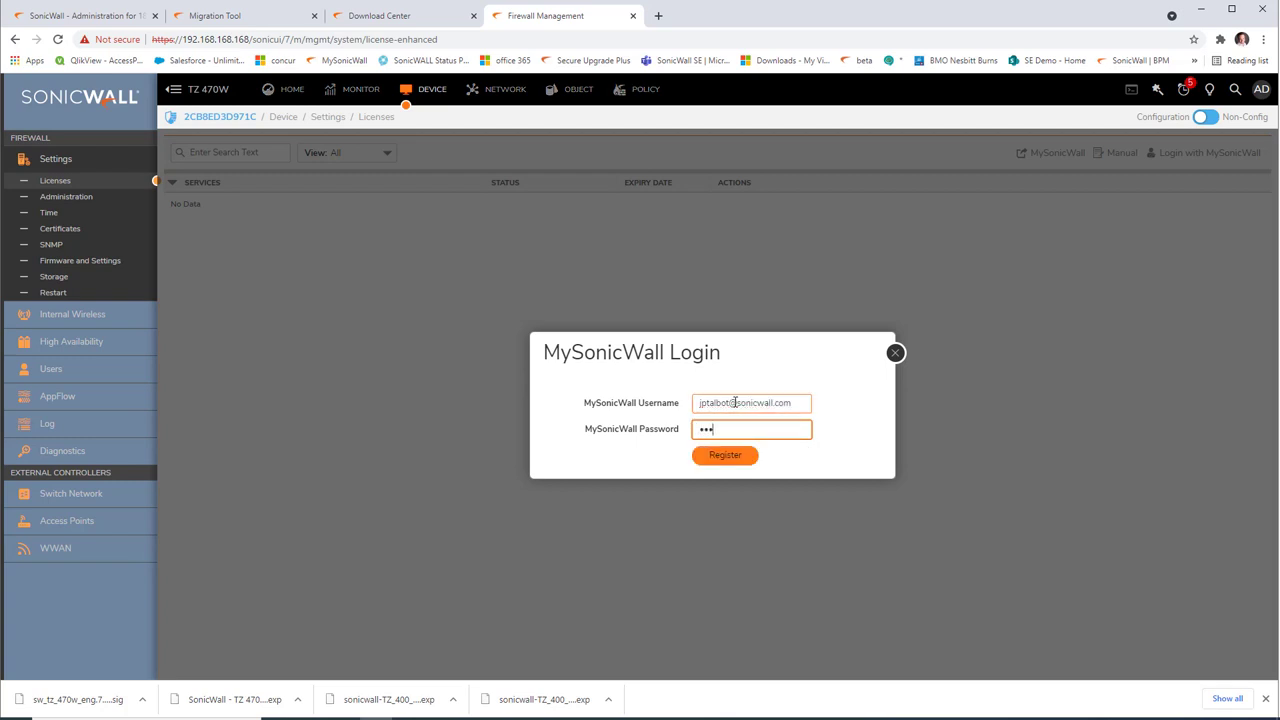
text(•••••)
click(720, 462)
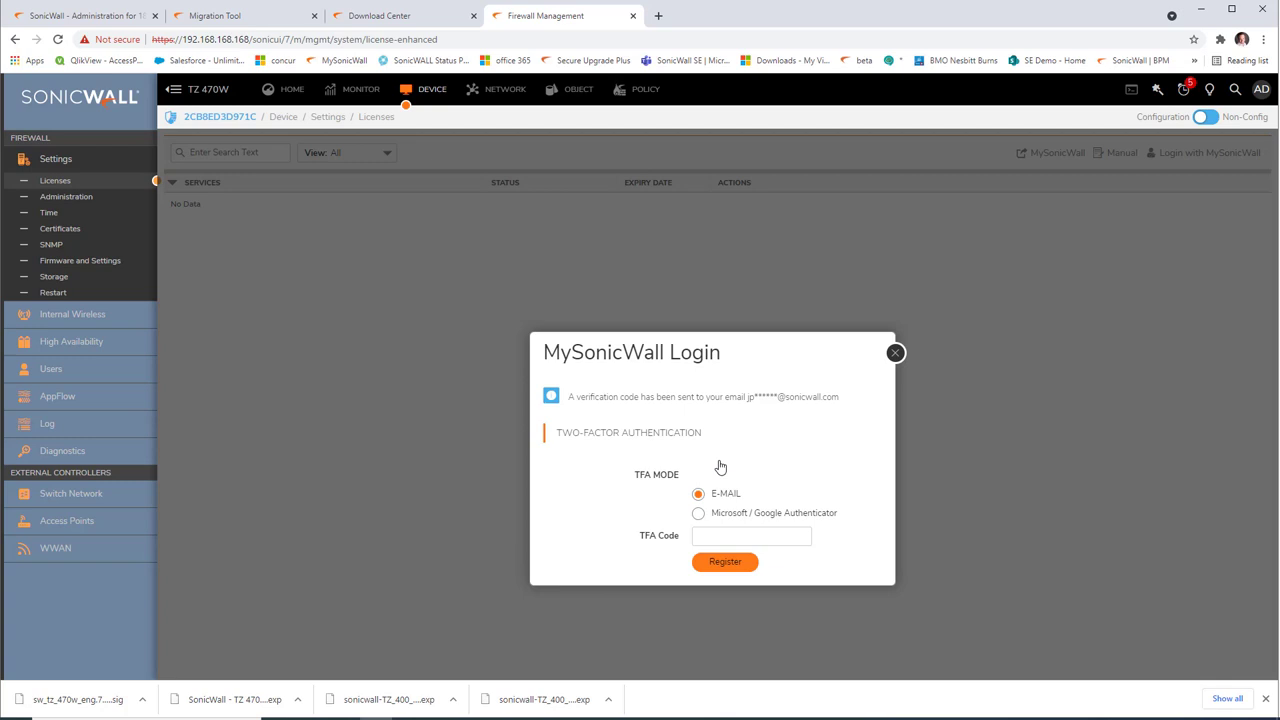
Step: Enter the e-mailed verification code to complete the registration
click(745, 535)
text(•••)
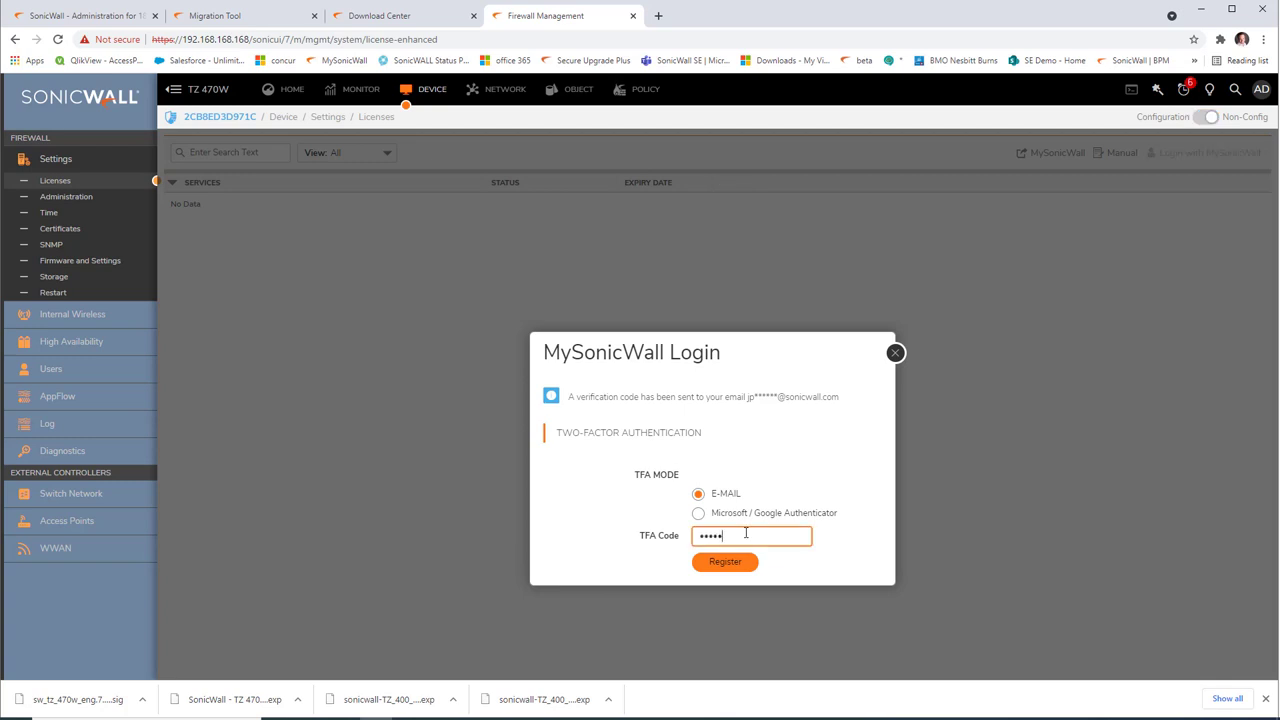
click(725, 561)
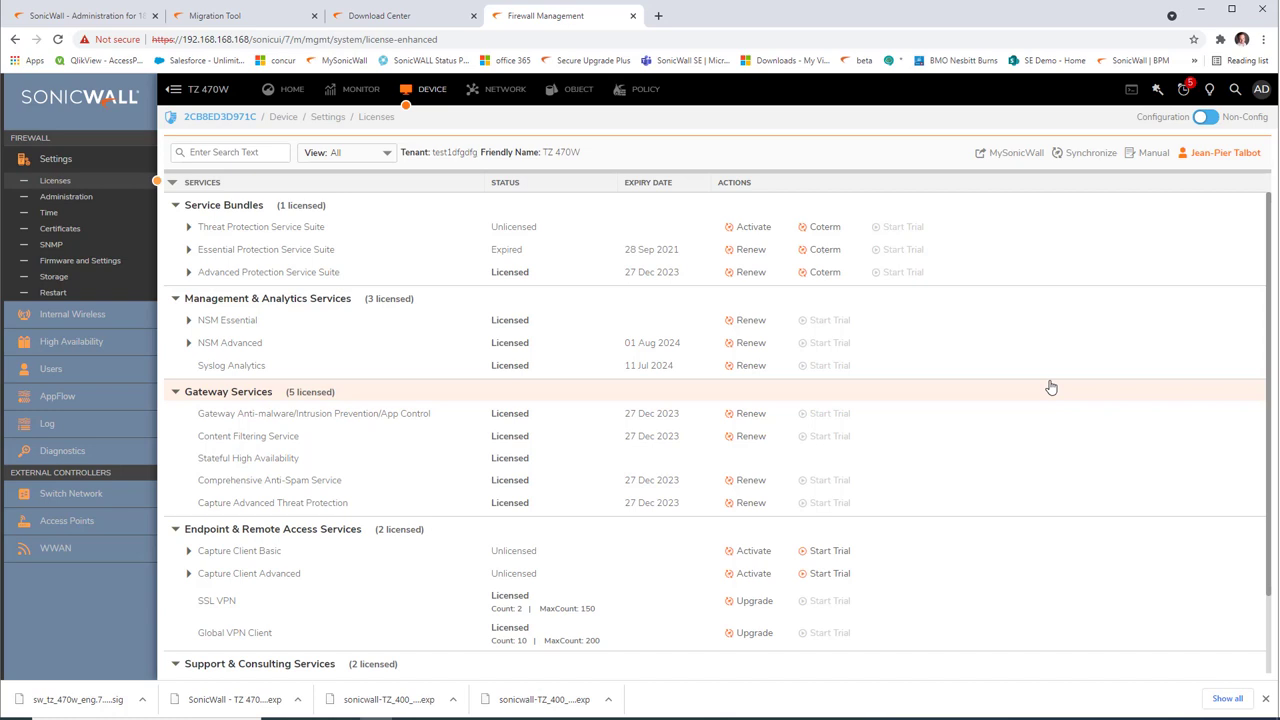
Step: Upload the firmware file sw_tz_470w_eng.7.0.1-5030-R2007.bin.sig from Firmware and Settings
click(822, 253)
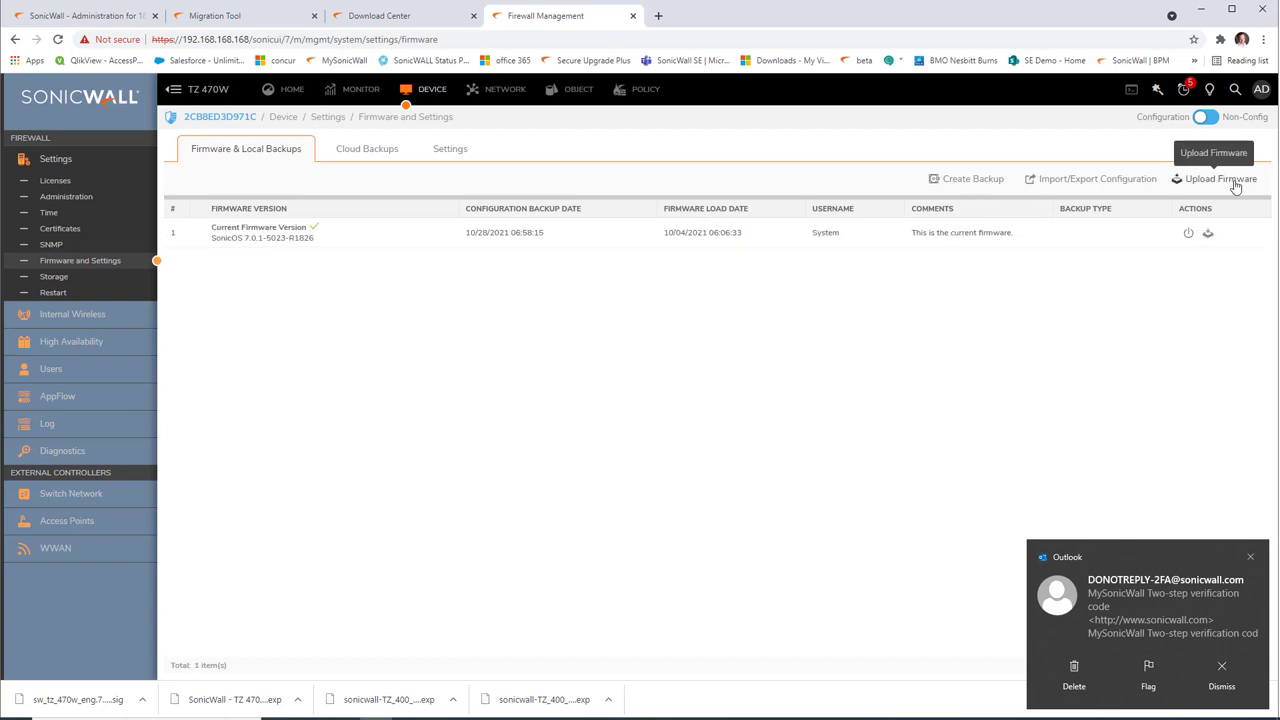
click(1234, 183)
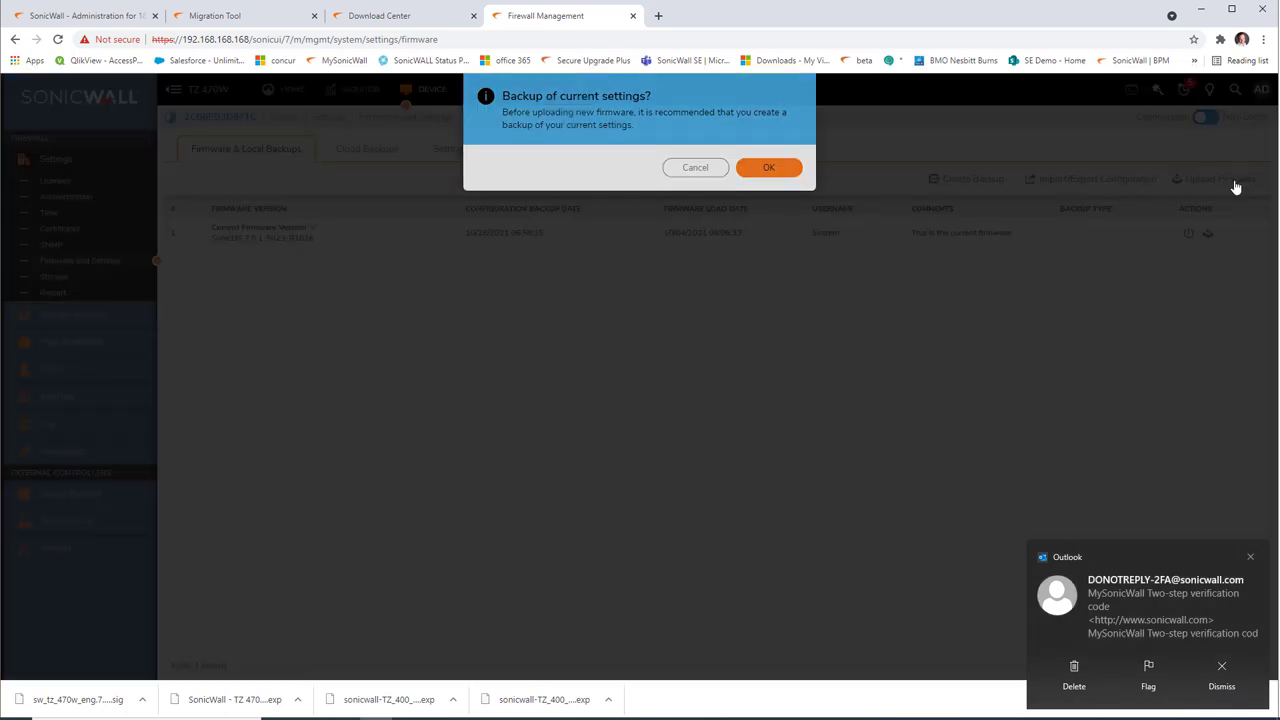
click(758, 172)
click(822, 366)
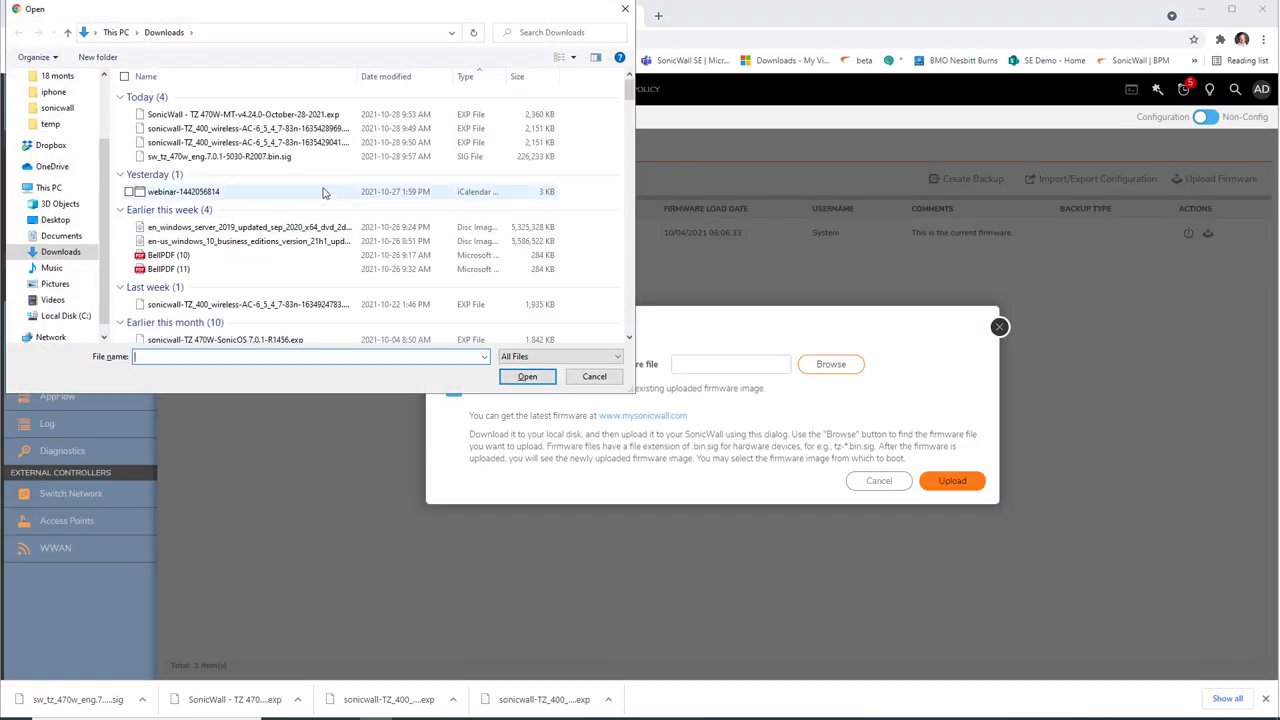
drag(355, 76, 447, 76)
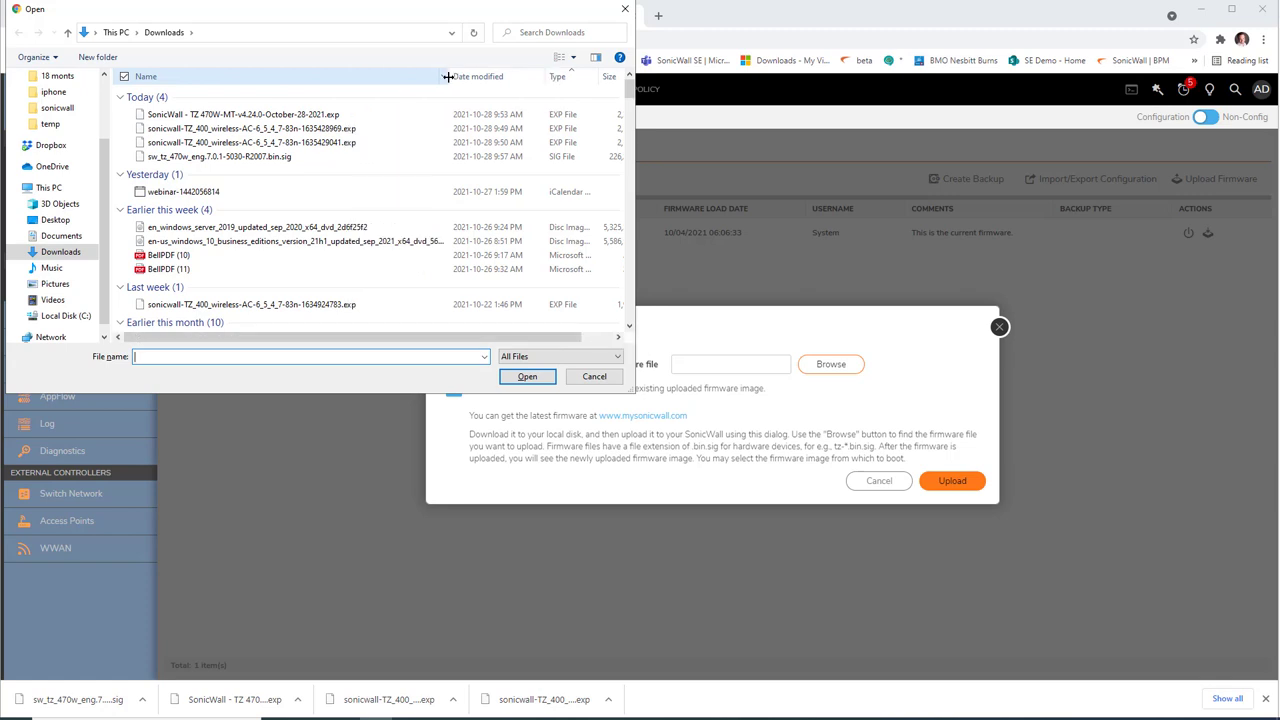
click(280, 158)
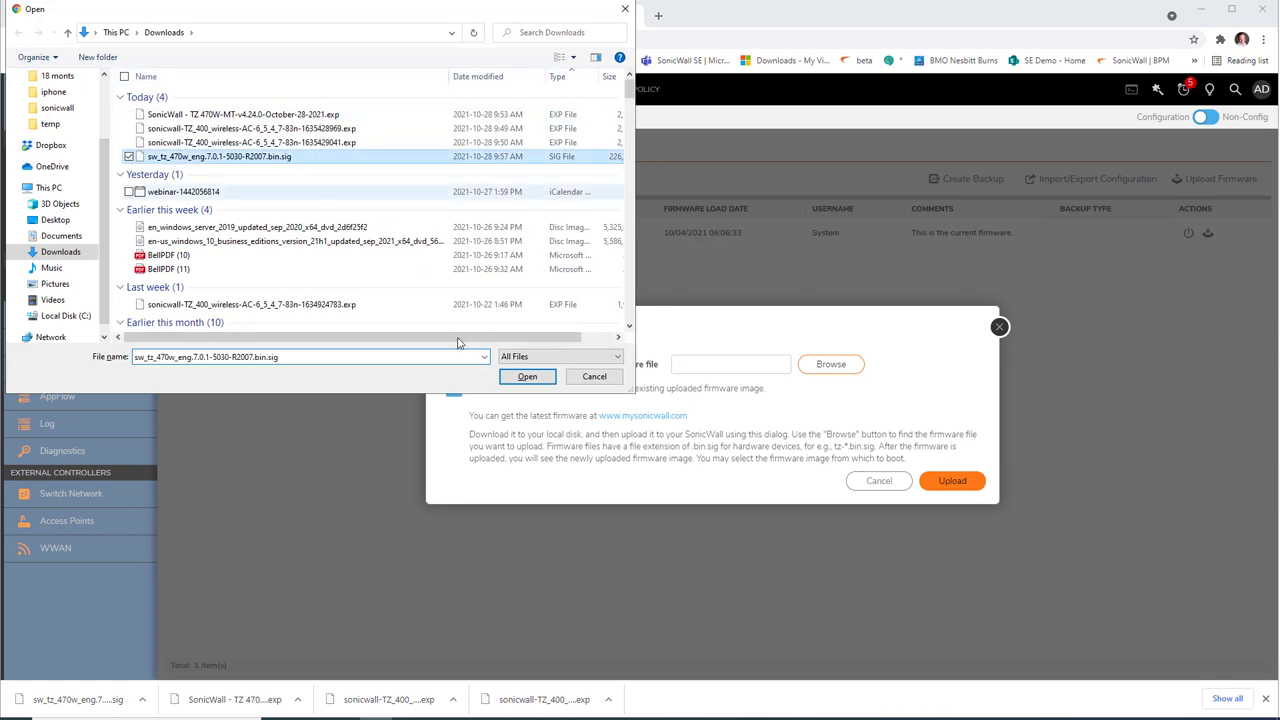
click(536, 381)
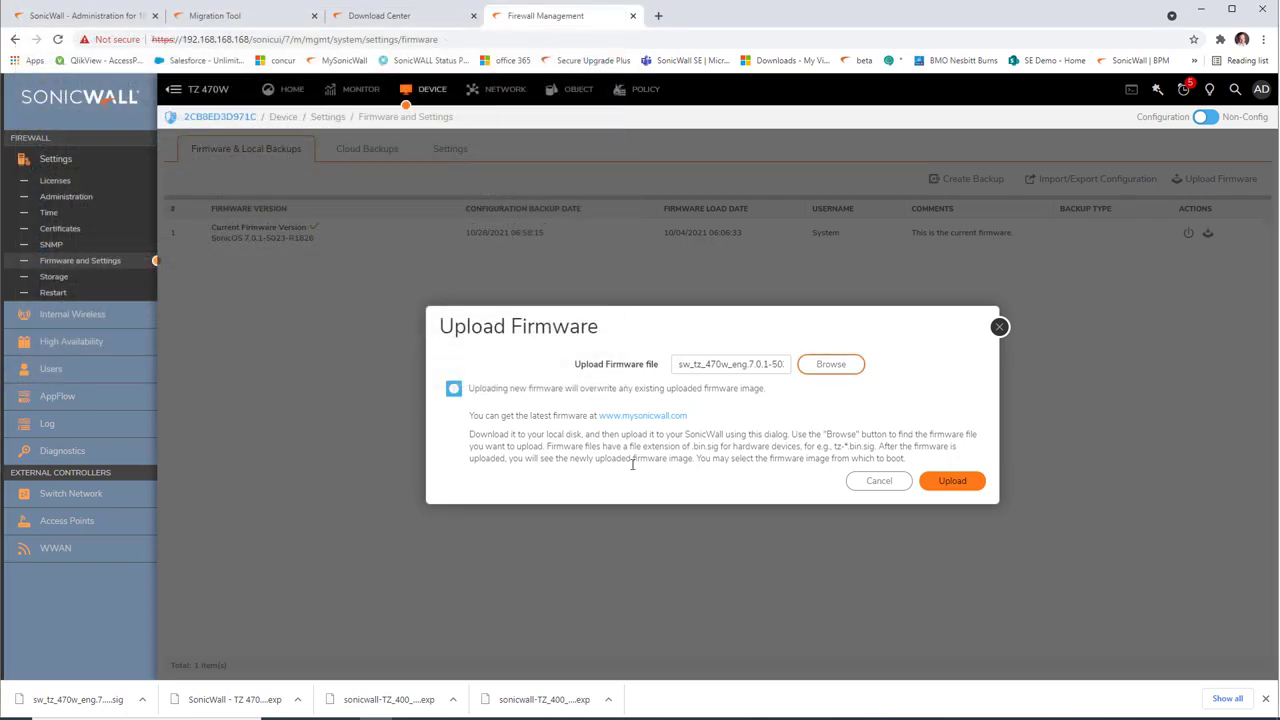
click(944, 483)
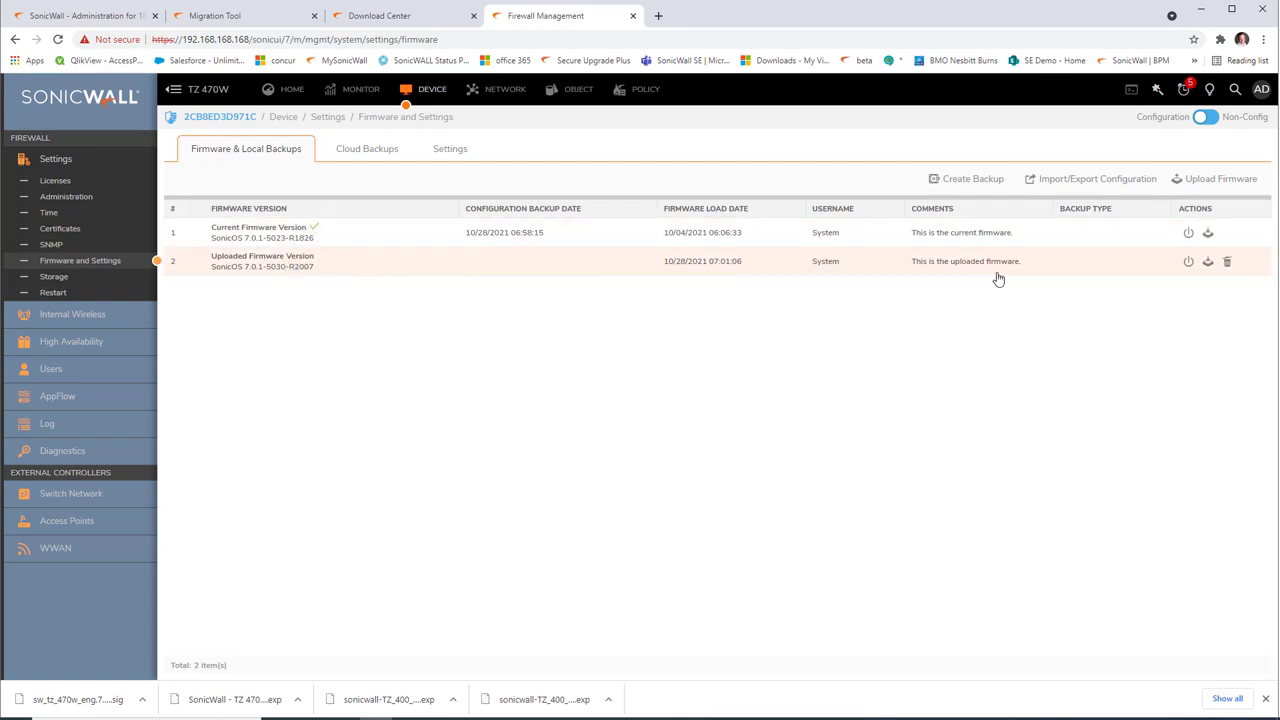
Step: Boot the uploaded 7.0.1-5030-R2007 firmware with factory default configuration and acknowledge the session expiry
click(1188, 262)
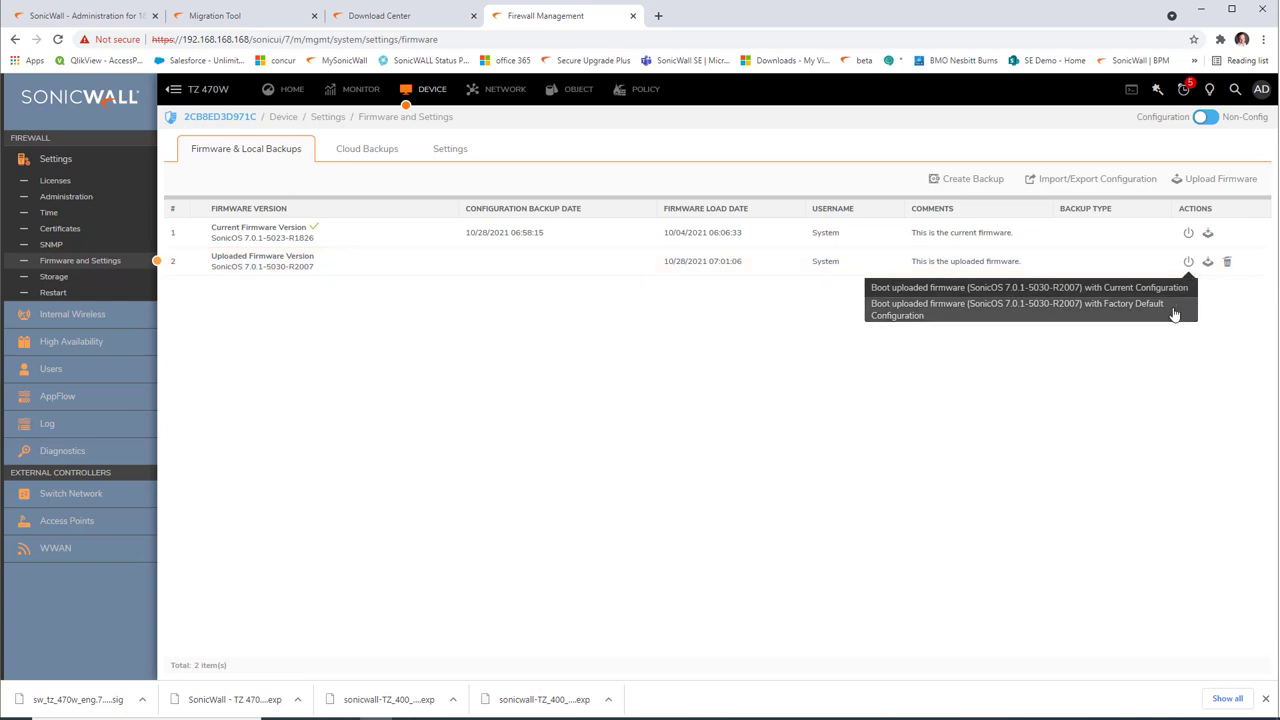
click(1175, 314)
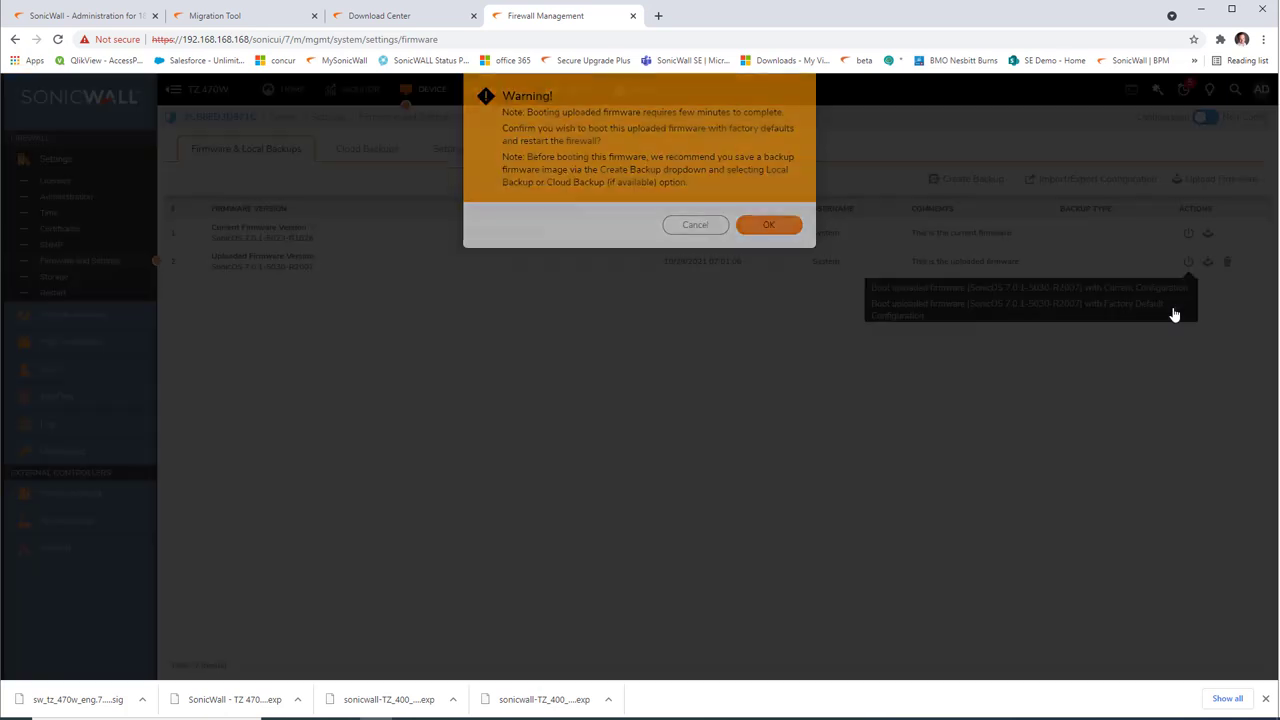
click(769, 225)
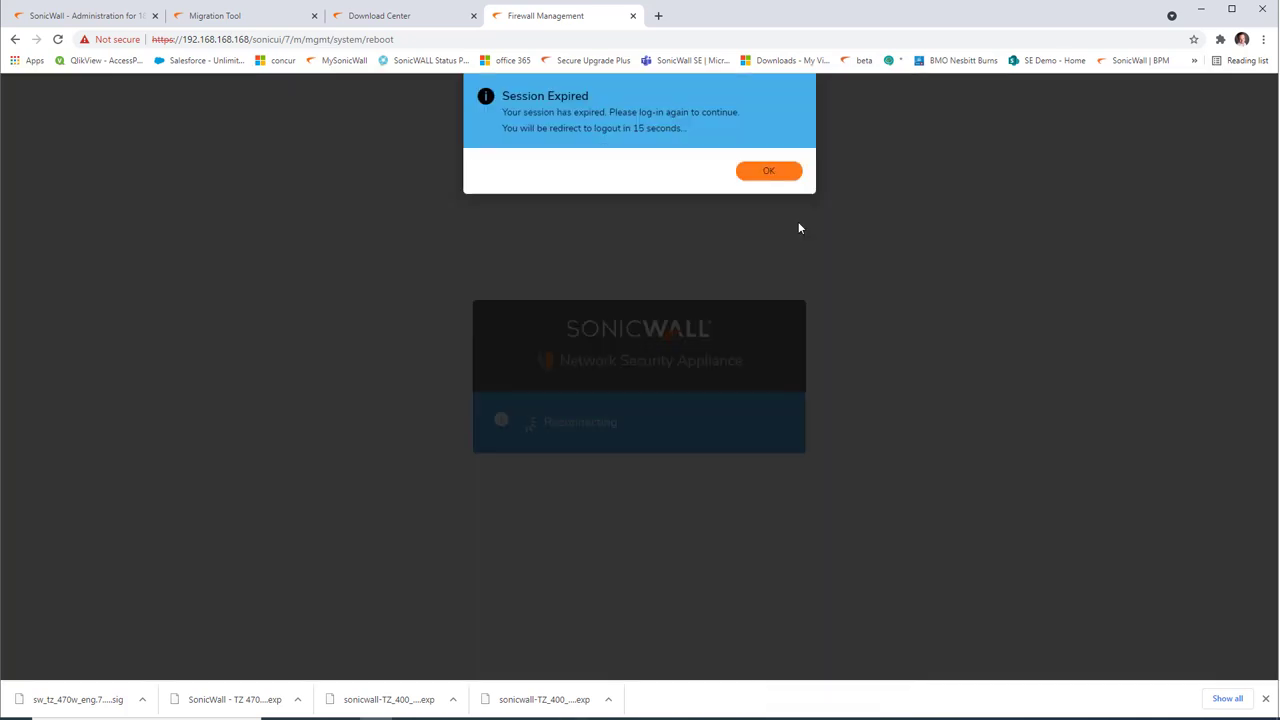
click(768, 171)
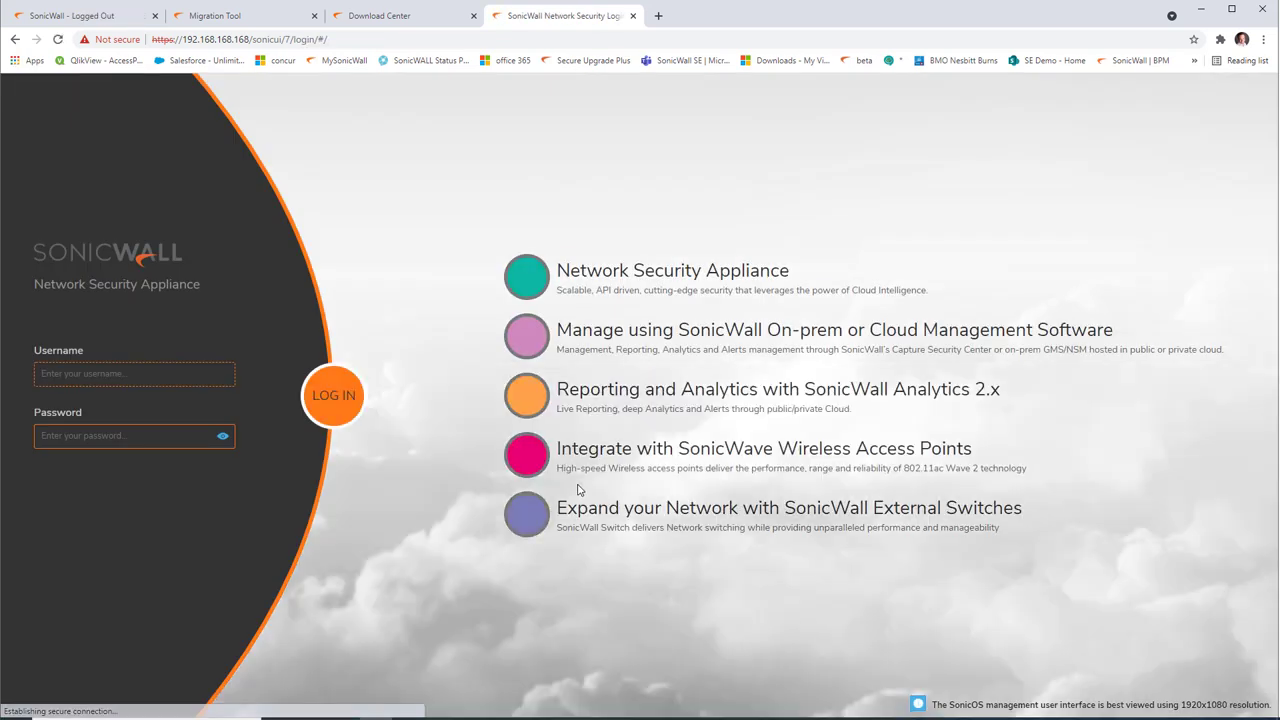
Step: Log back in as admin with the admin password and skip the setup guide to reach the dashboard
text(admin)
key(Tab)
text(passwo)
key(Return)
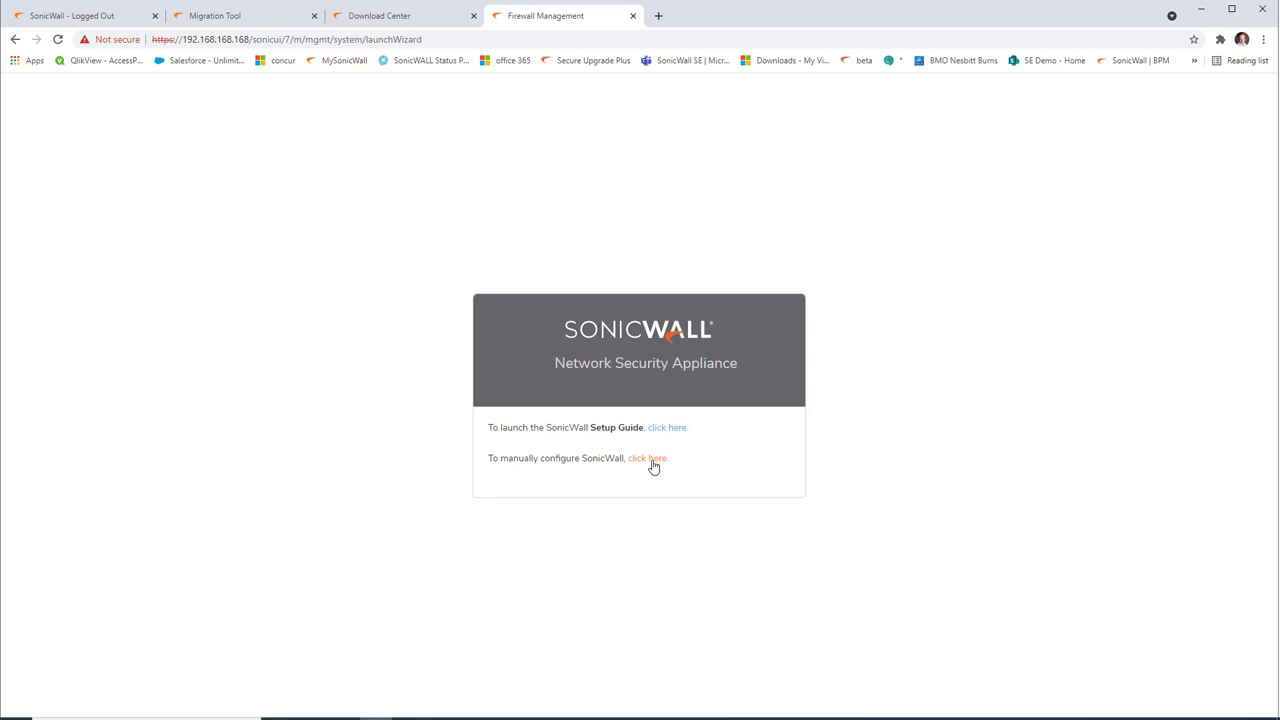
click(648, 458)
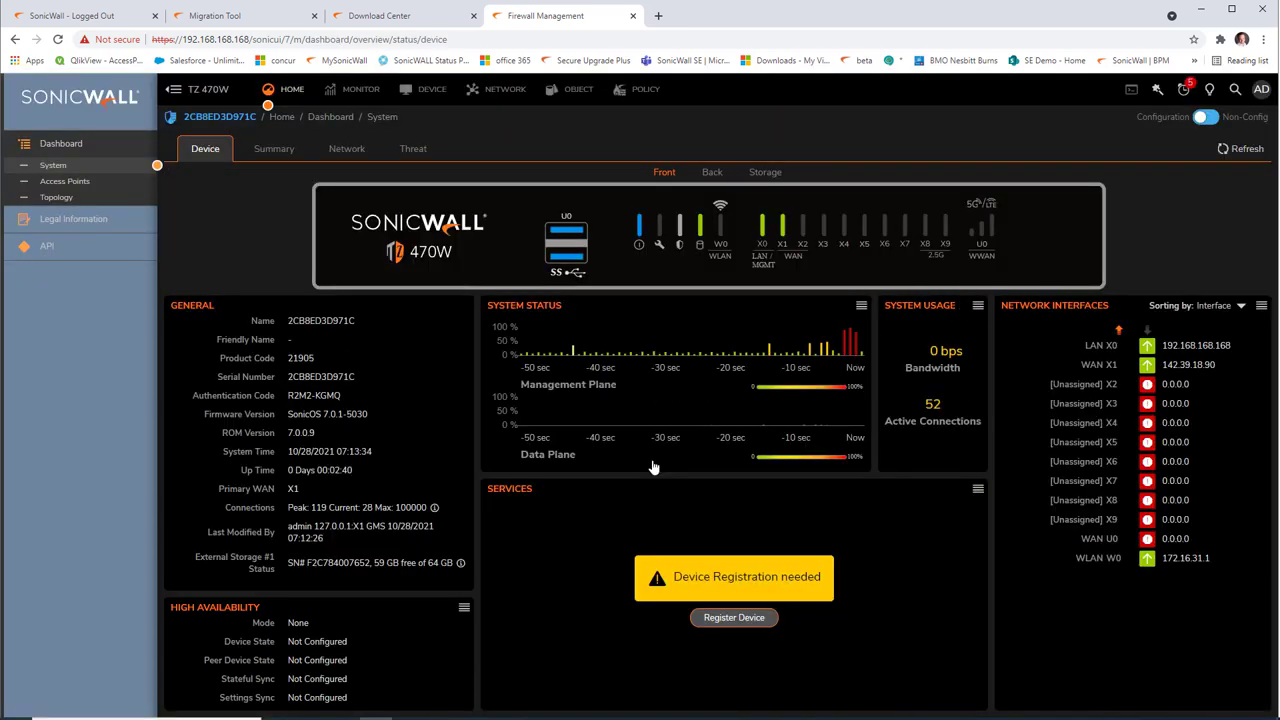
Step: Re-register the firewall with the MySonicWall account credentials, then go to Firmware and Settings
click(743, 618)
click(747, 425)
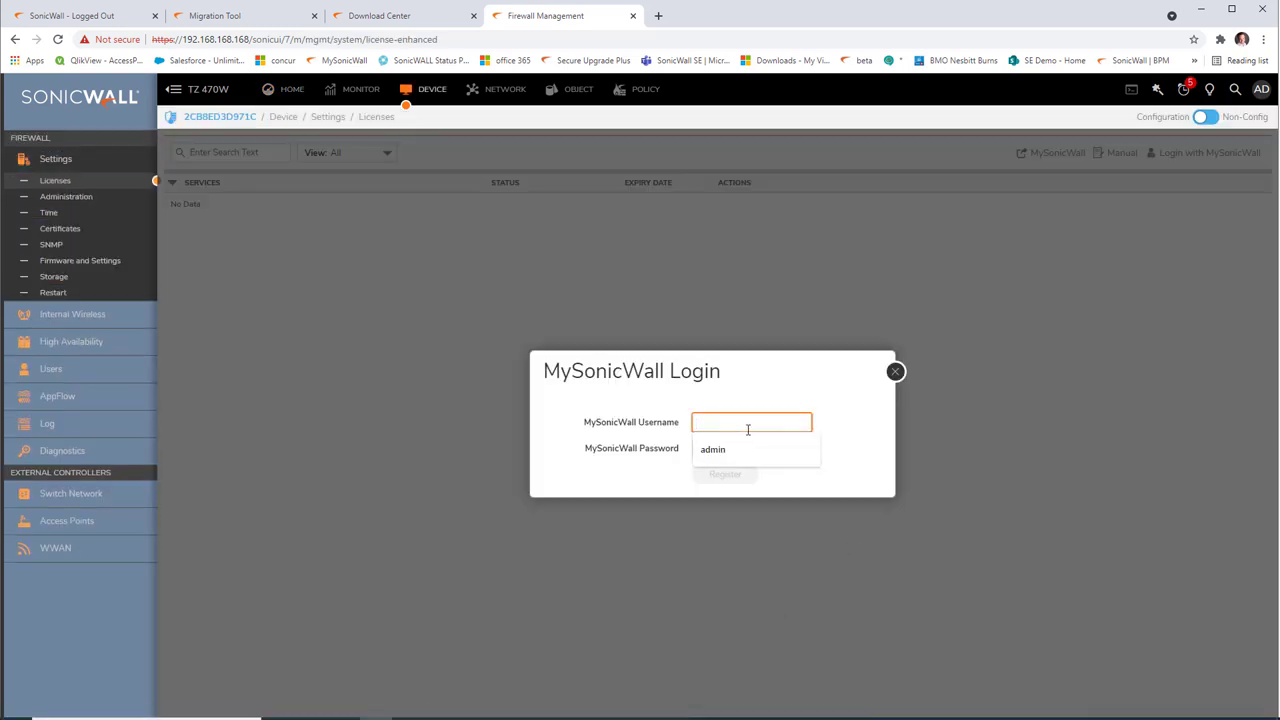
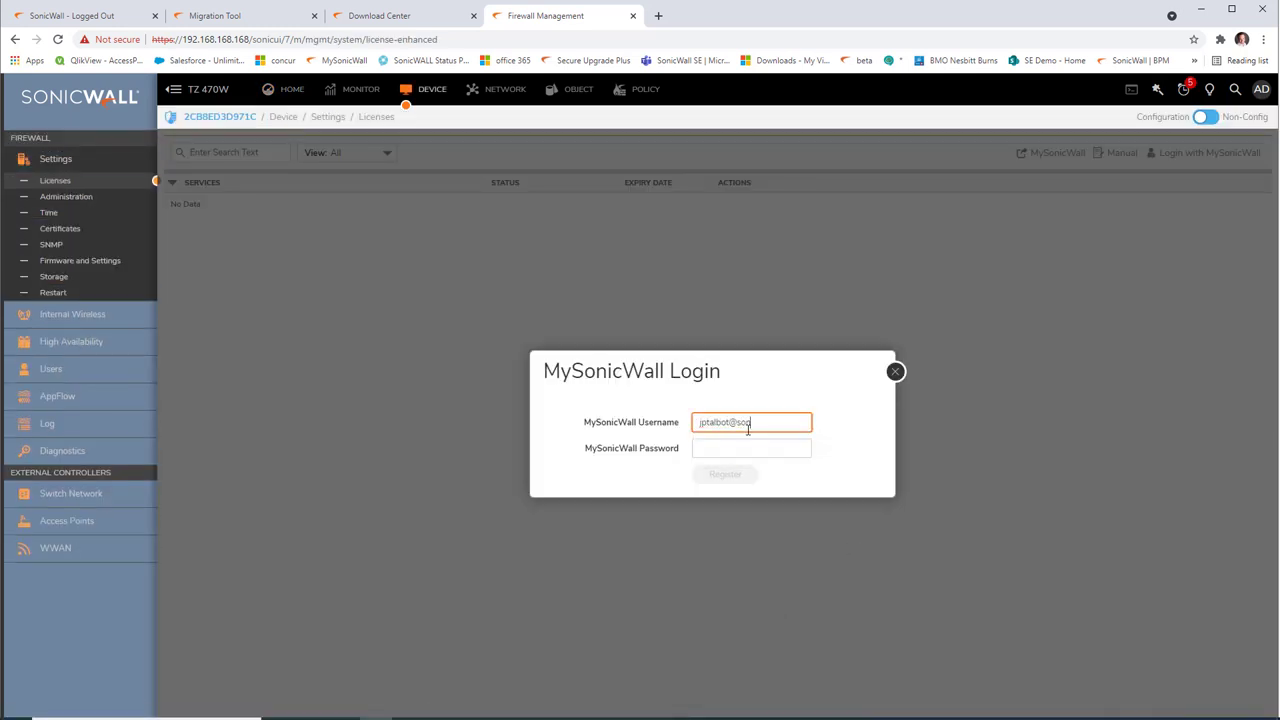
key(Tab)
text(*)
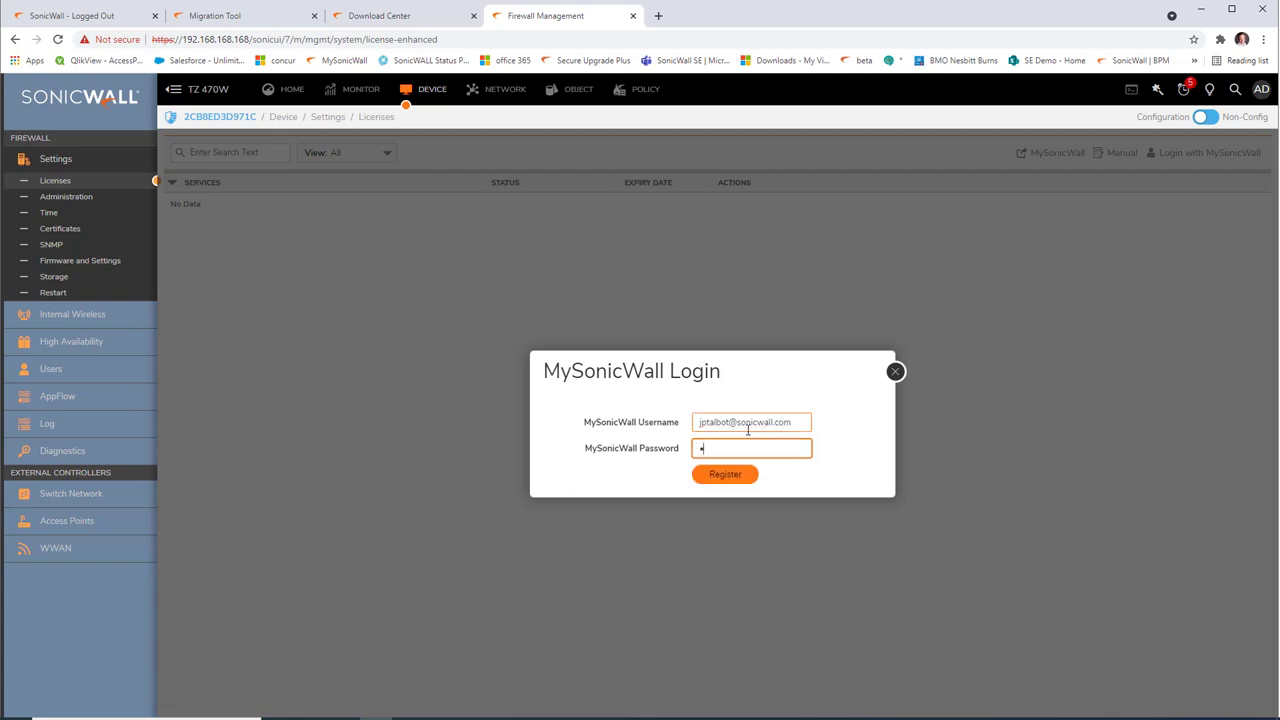
text(*****)
click(725, 474)
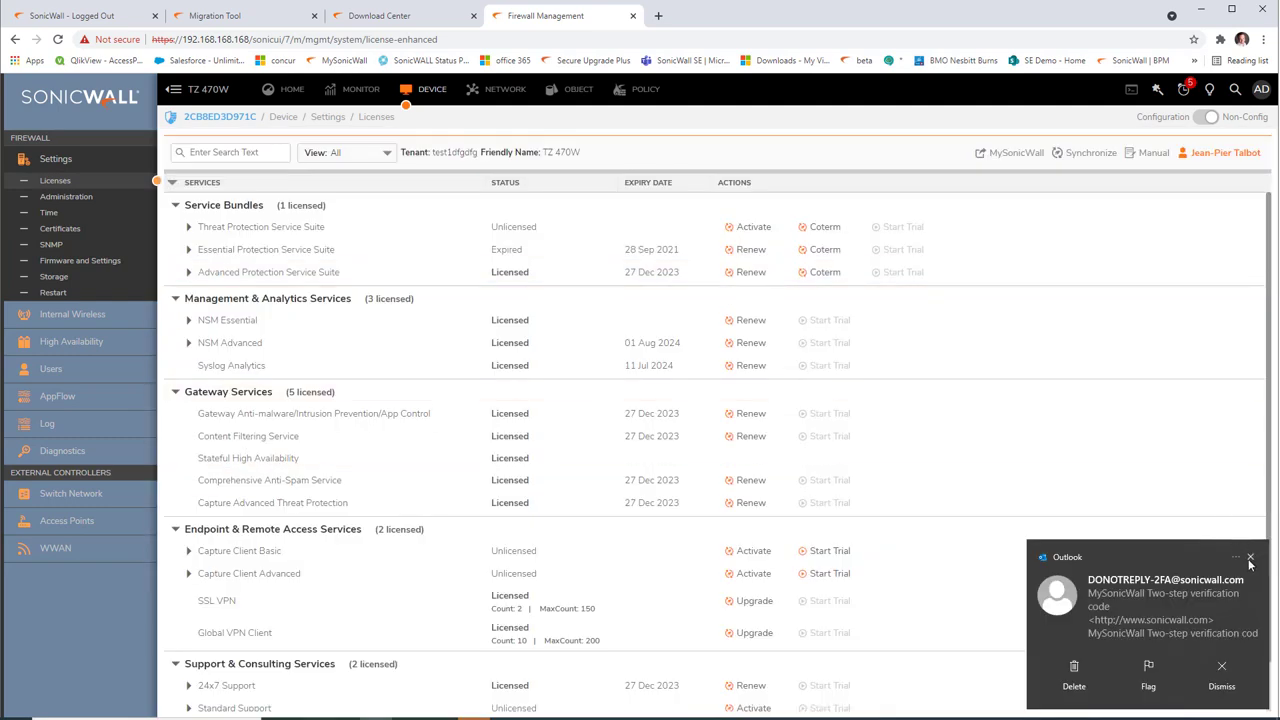
click(1250, 558)
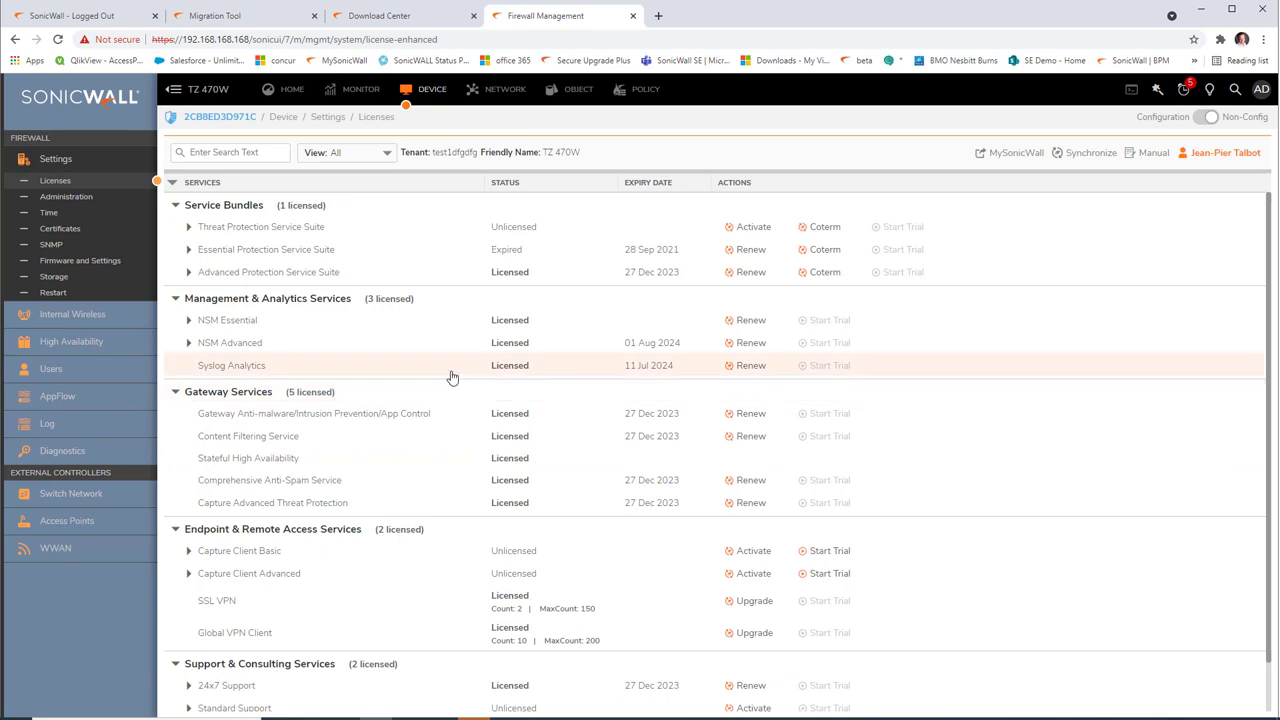
click(80, 262)
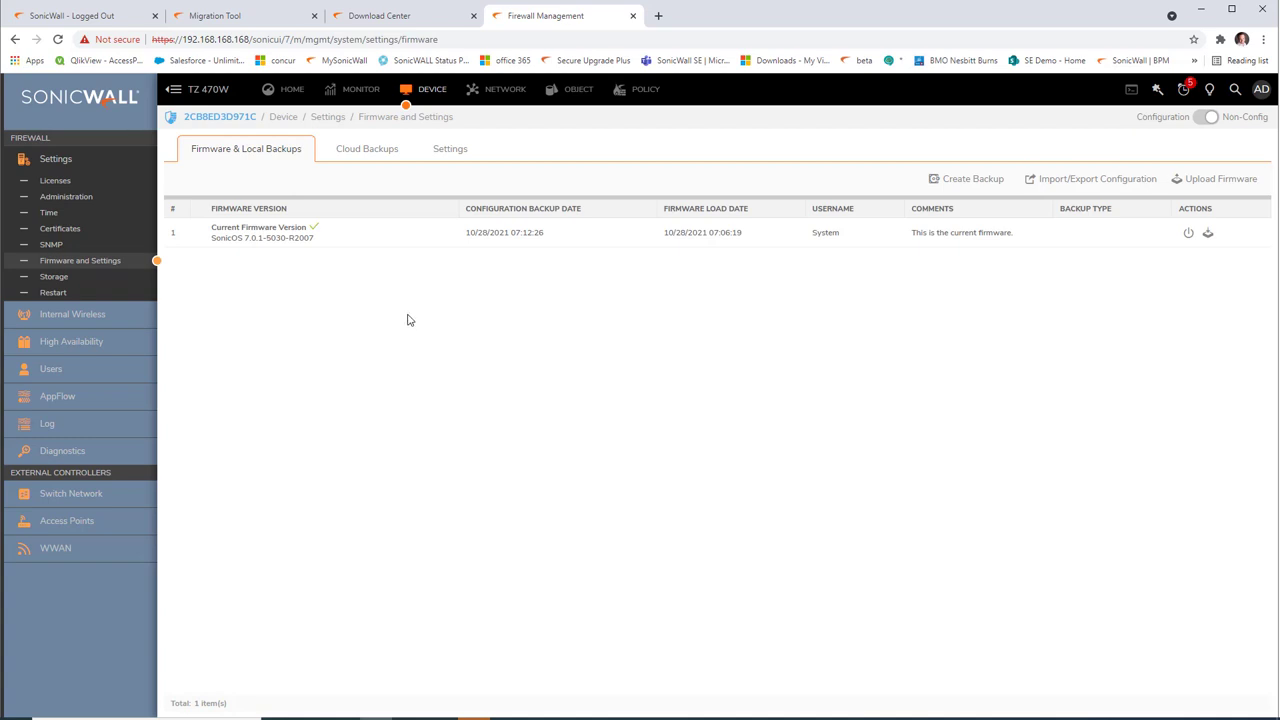
Step: Import the exported TZ 470W .exp configuration file, then dismiss the Network Error and close the dialog
click(1097, 178)
click(1072, 202)
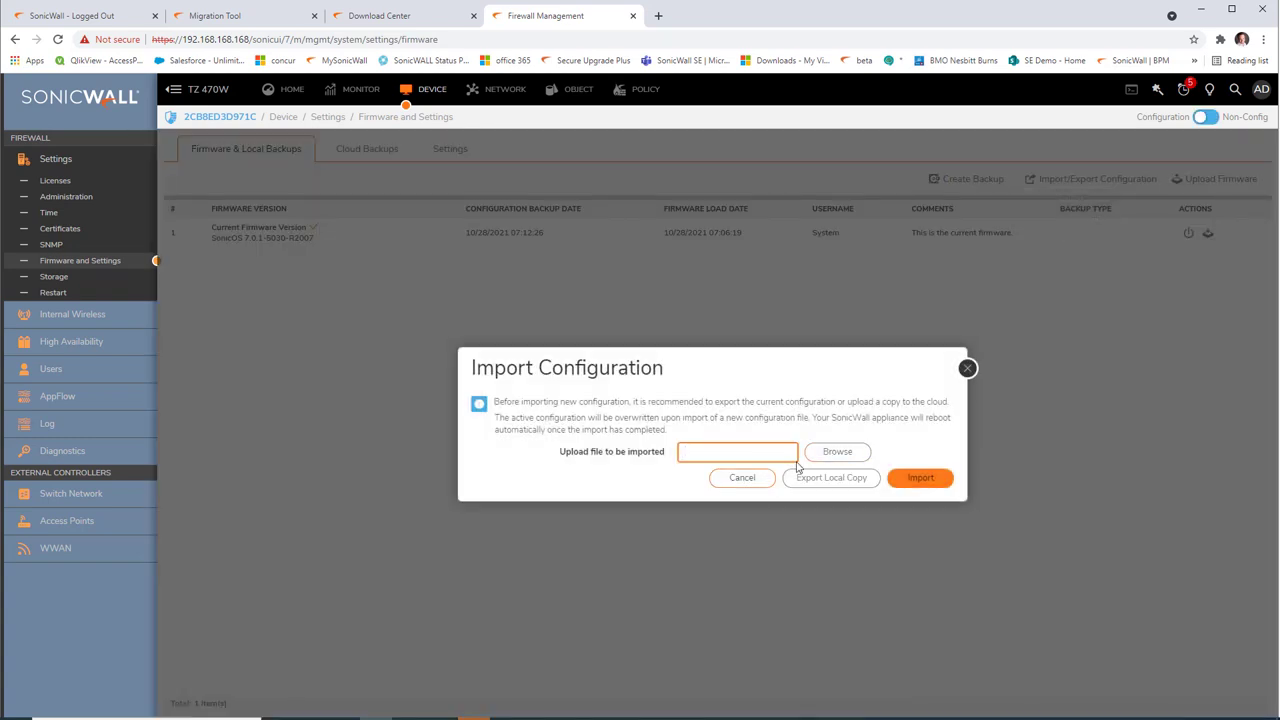
click(838, 453)
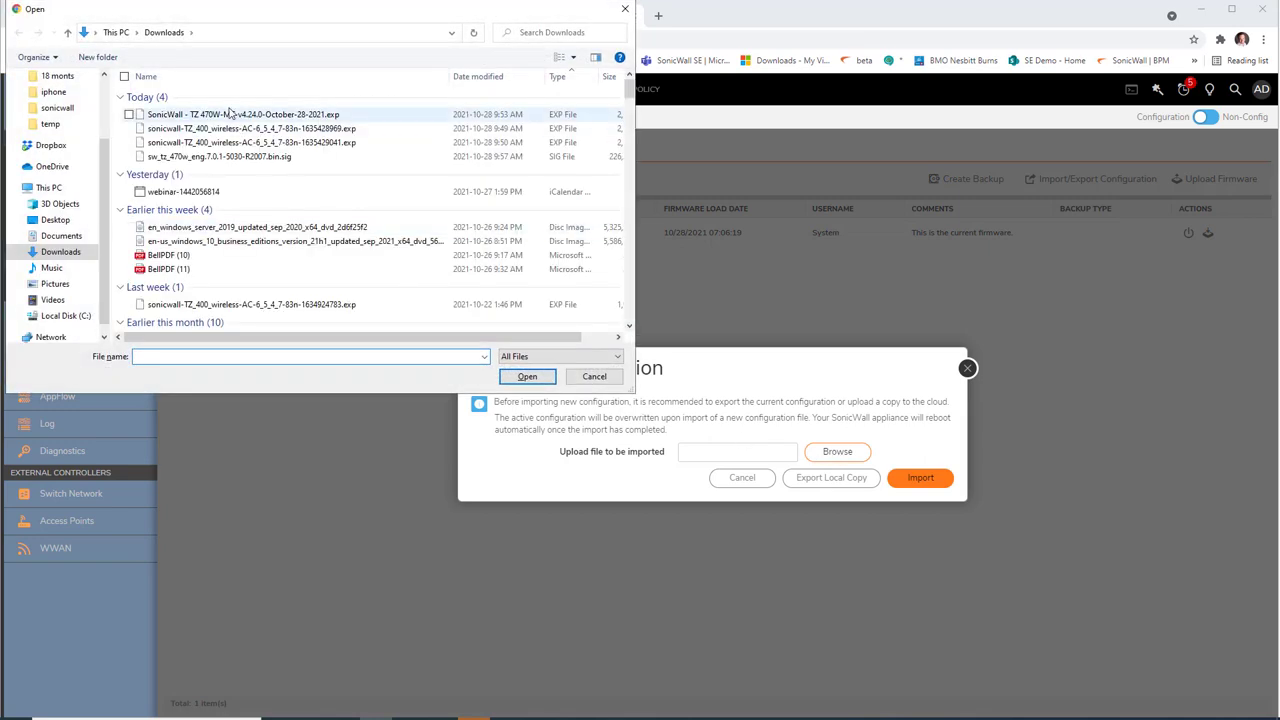
click(233, 114)
click(527, 376)
click(932, 482)
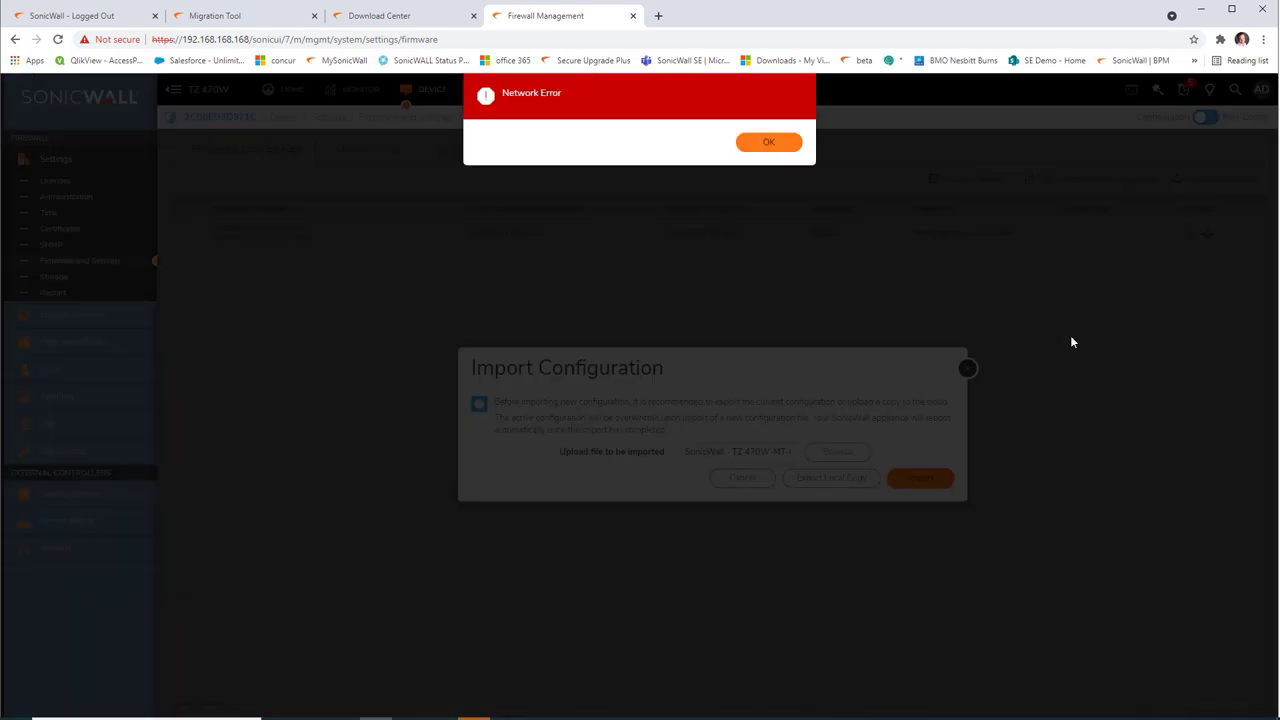
click(777, 148)
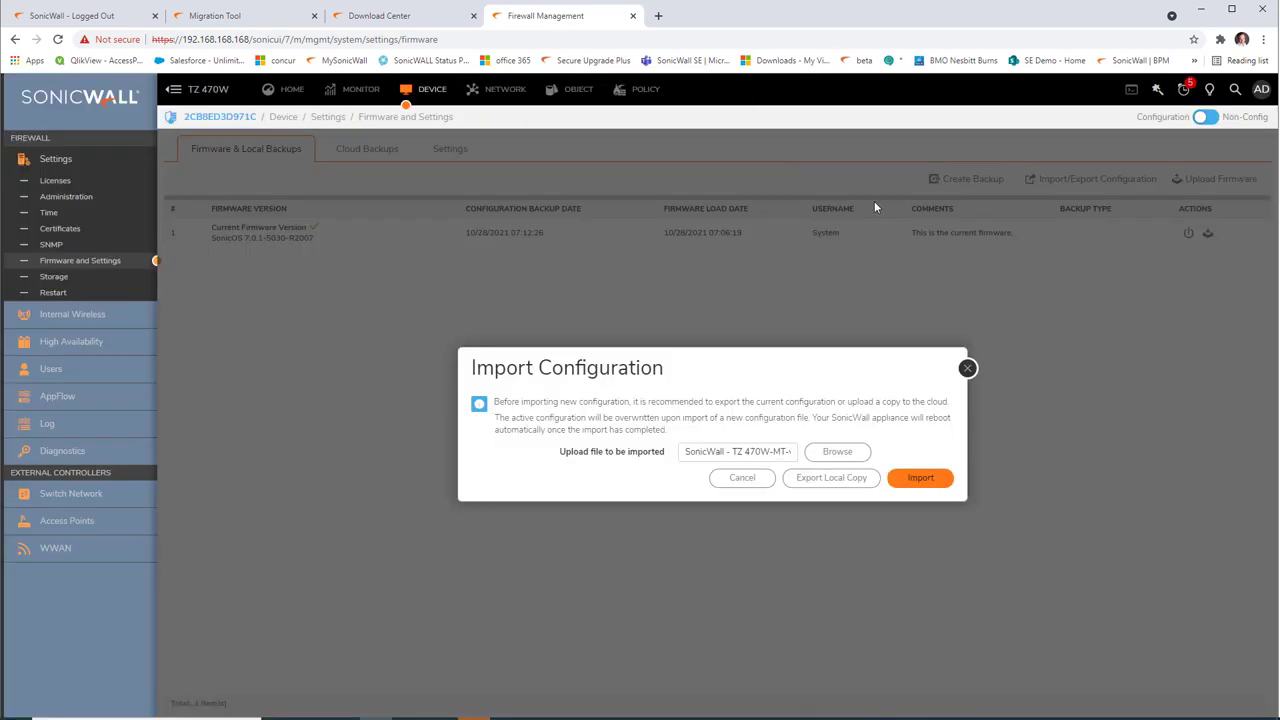
click(967, 368)
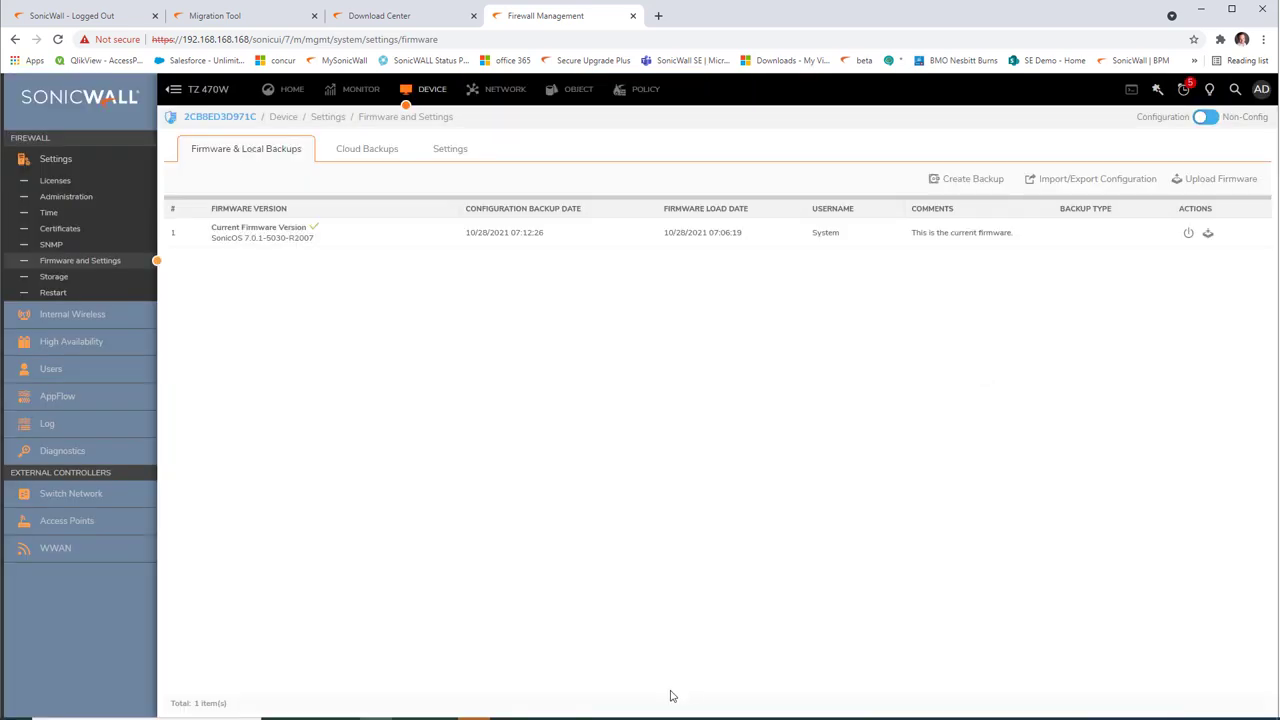
Step: Ping the old firewall address 192.168.168.168, confirm it times out, and close Command Prompt
click(603, 718)
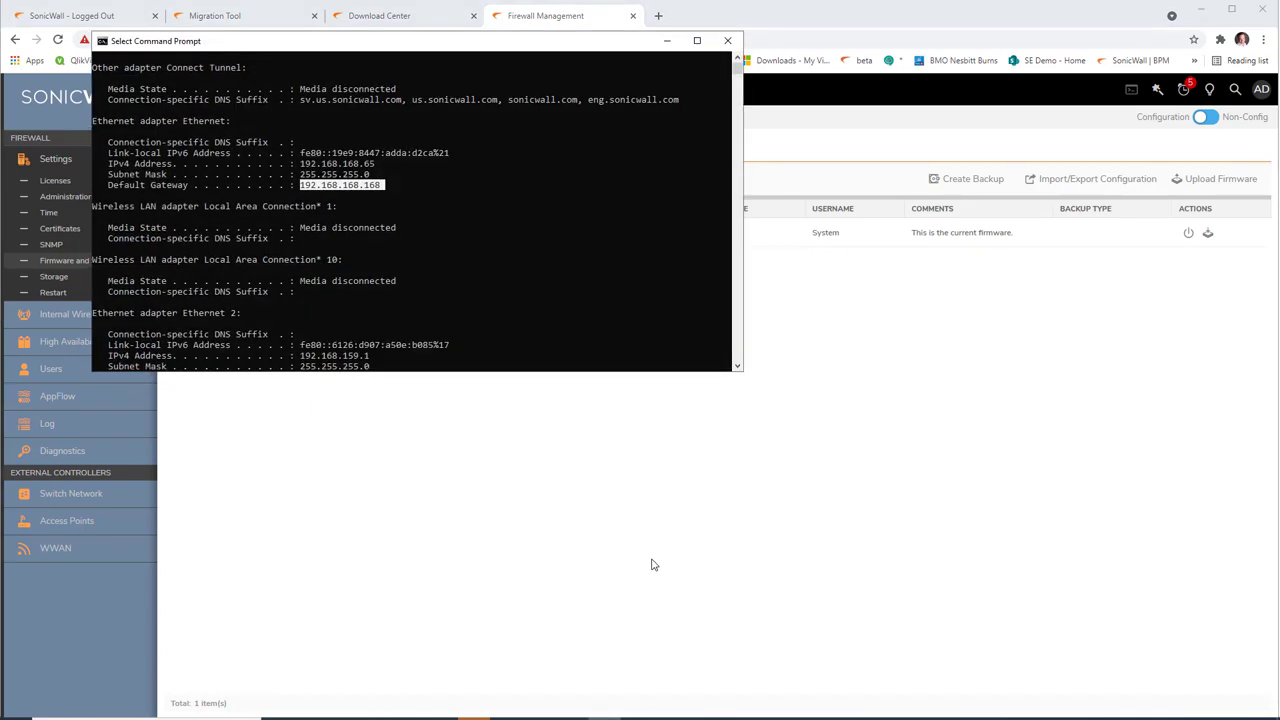
text(ping 192.168)
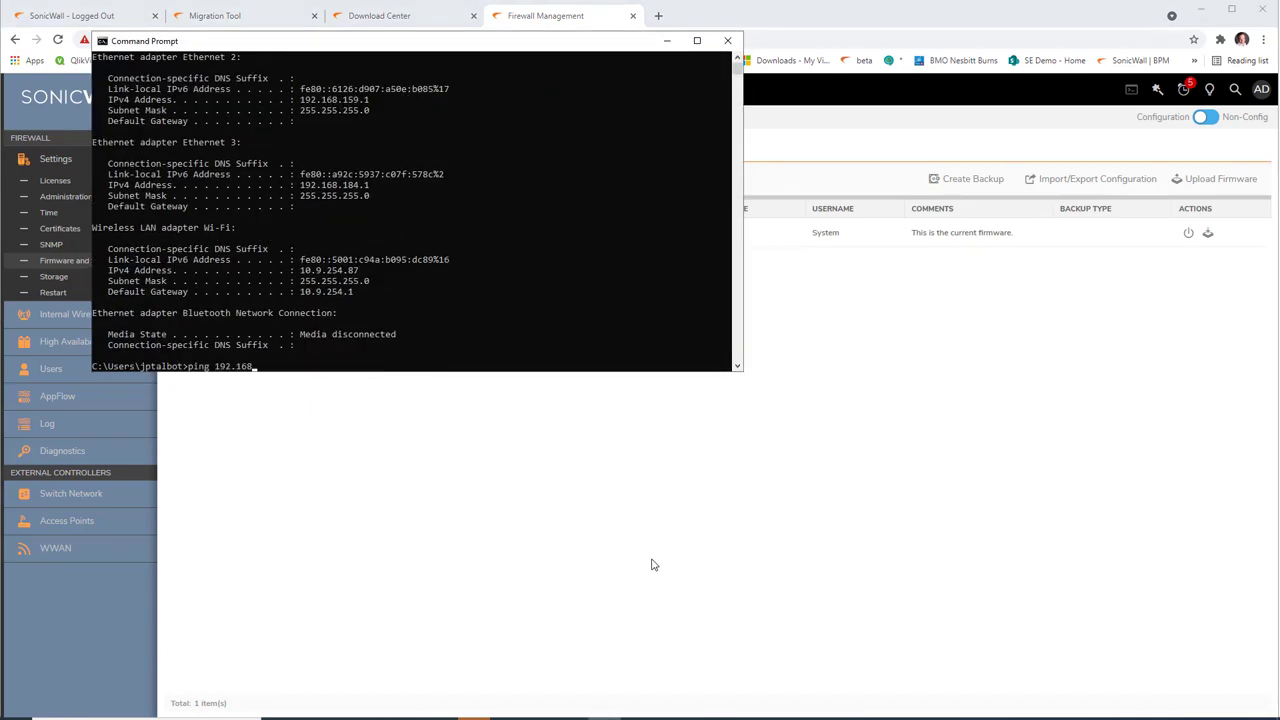
text(.168.168.16)
key(Return)
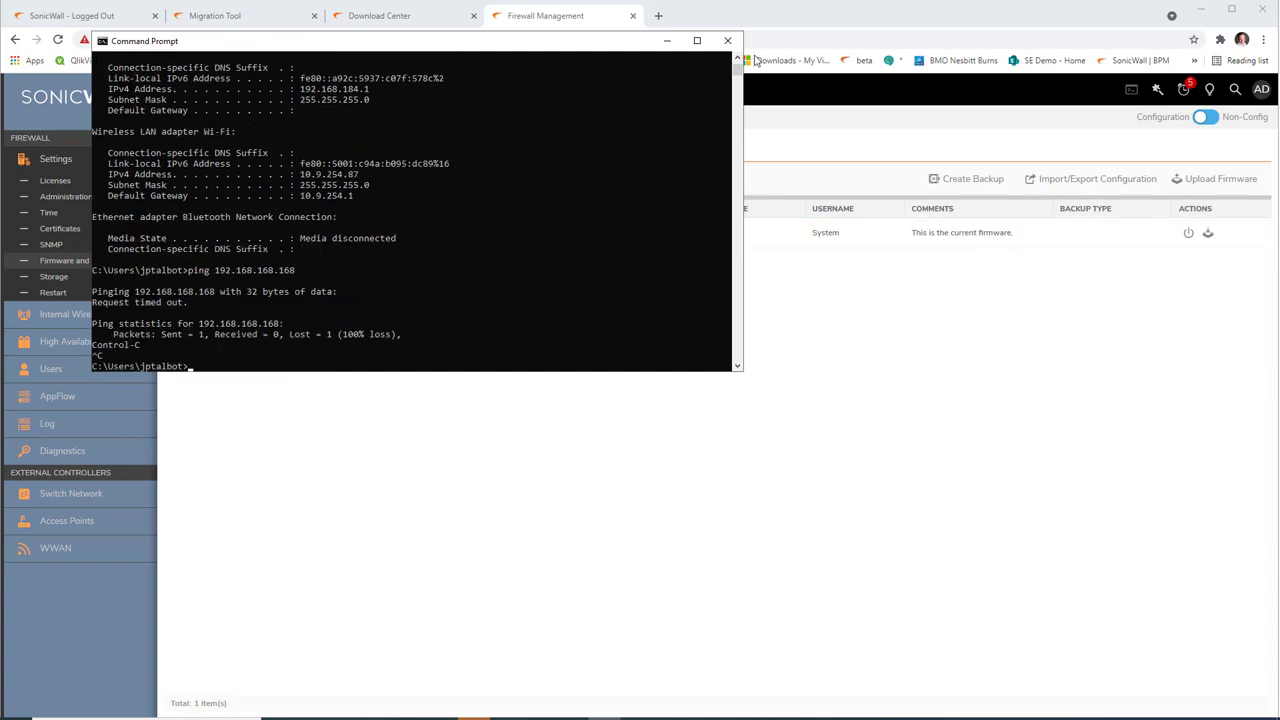
click(727, 40)
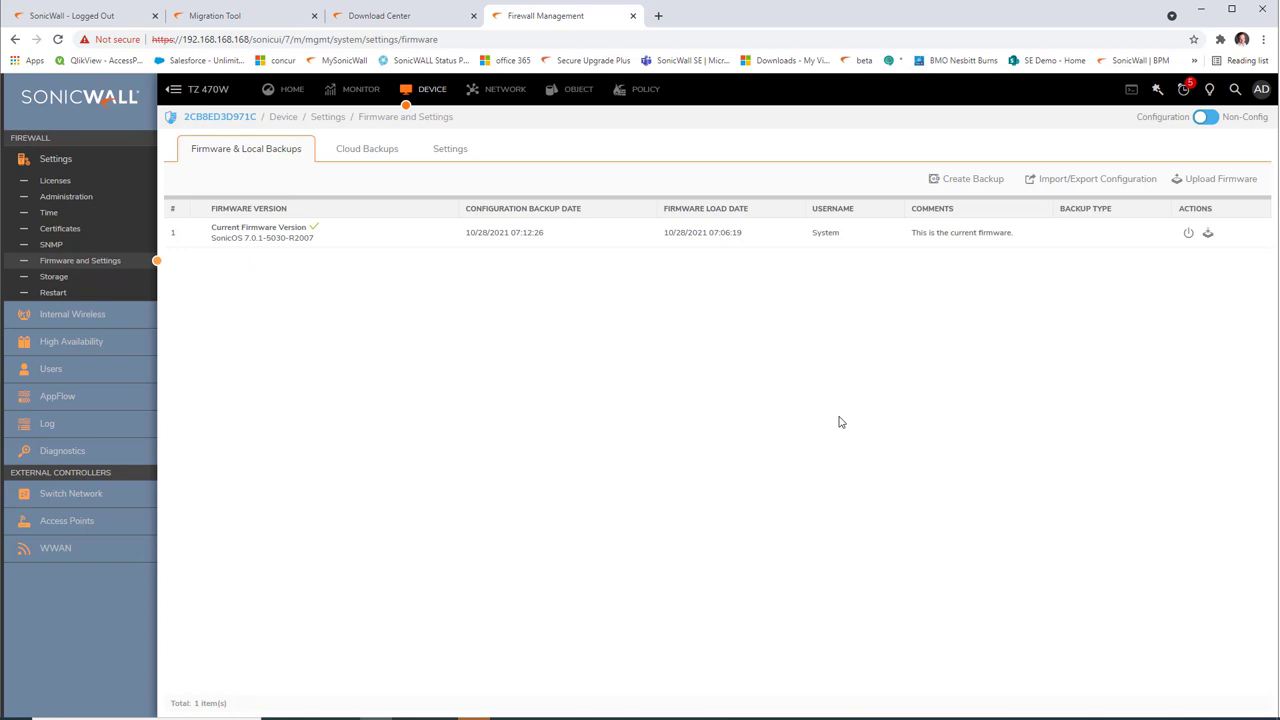
Step: Run ipconfig to find the new default gateway 10.6.254.1 and the PC's IPv4 address
text(ipconfig)
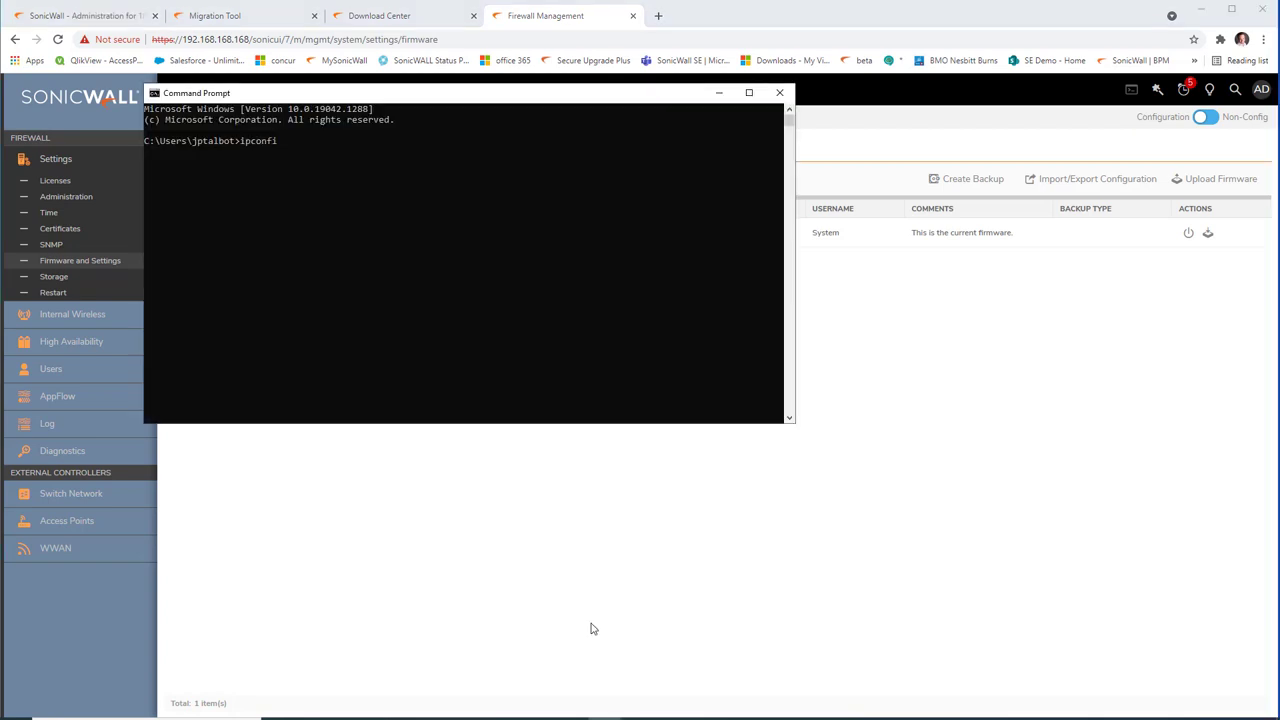
key(Return)
scroll(458, 345, up, 6)
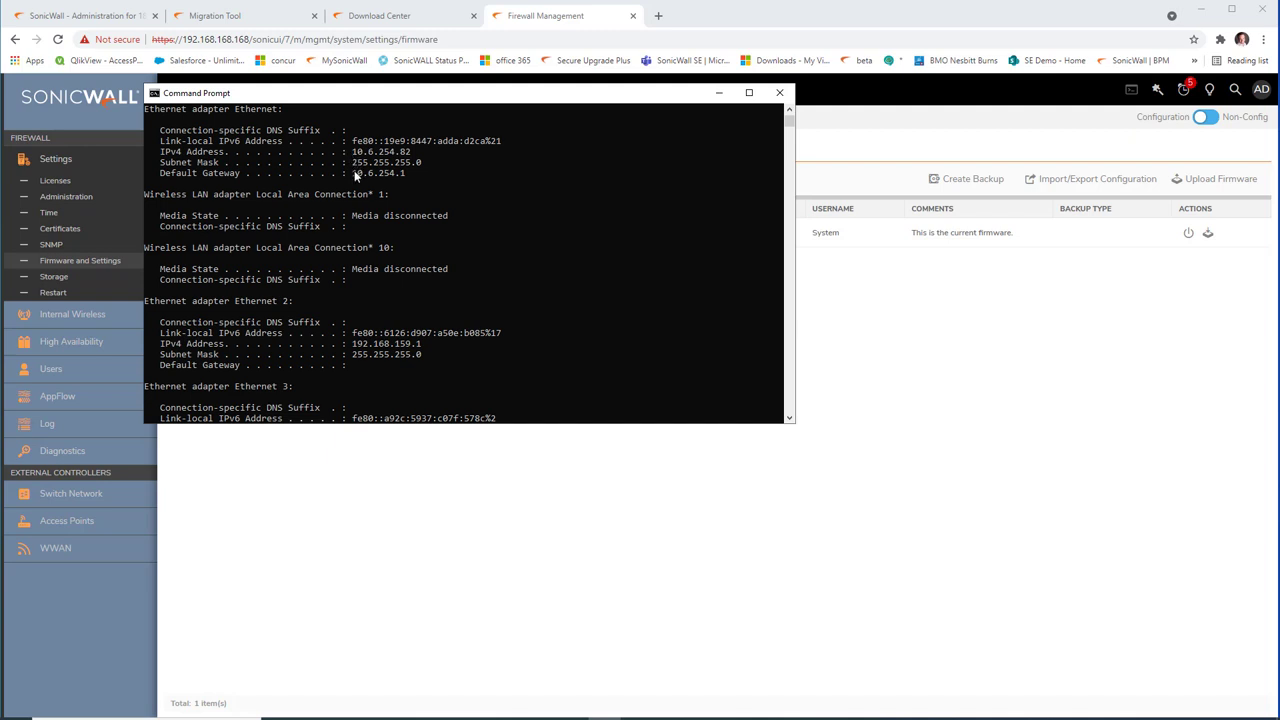
drag(349, 170, 461, 178)
drag(352, 148, 453, 156)
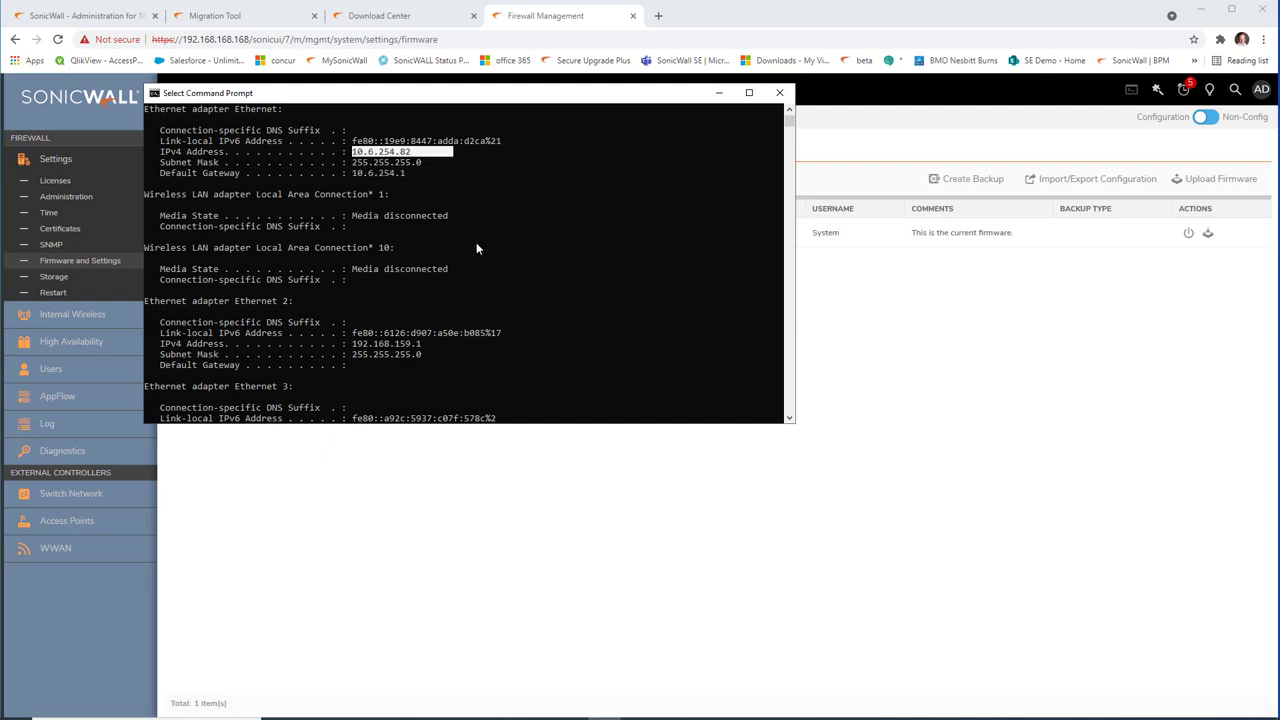
click(718, 92)
Step: Enter the firewall's new address in Chrome's address bar (typed as 190.6.254.1), then cancel the edit
click(298, 38)
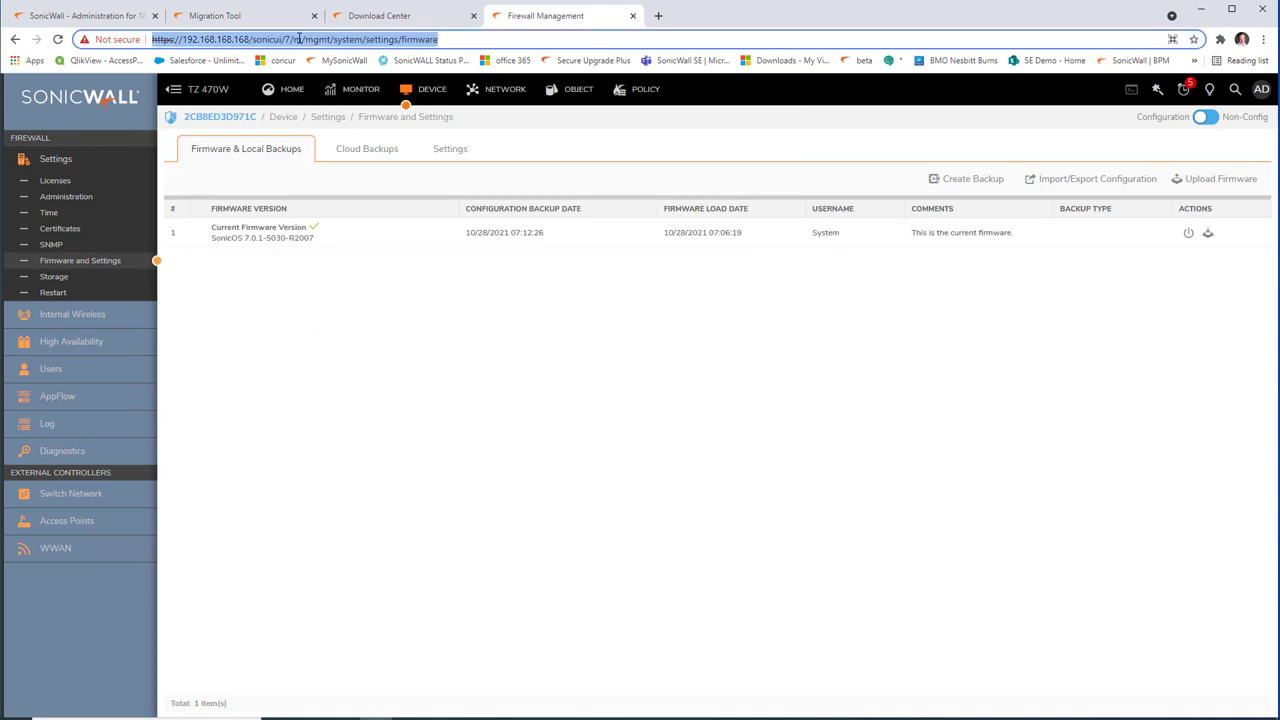
text(190.6)
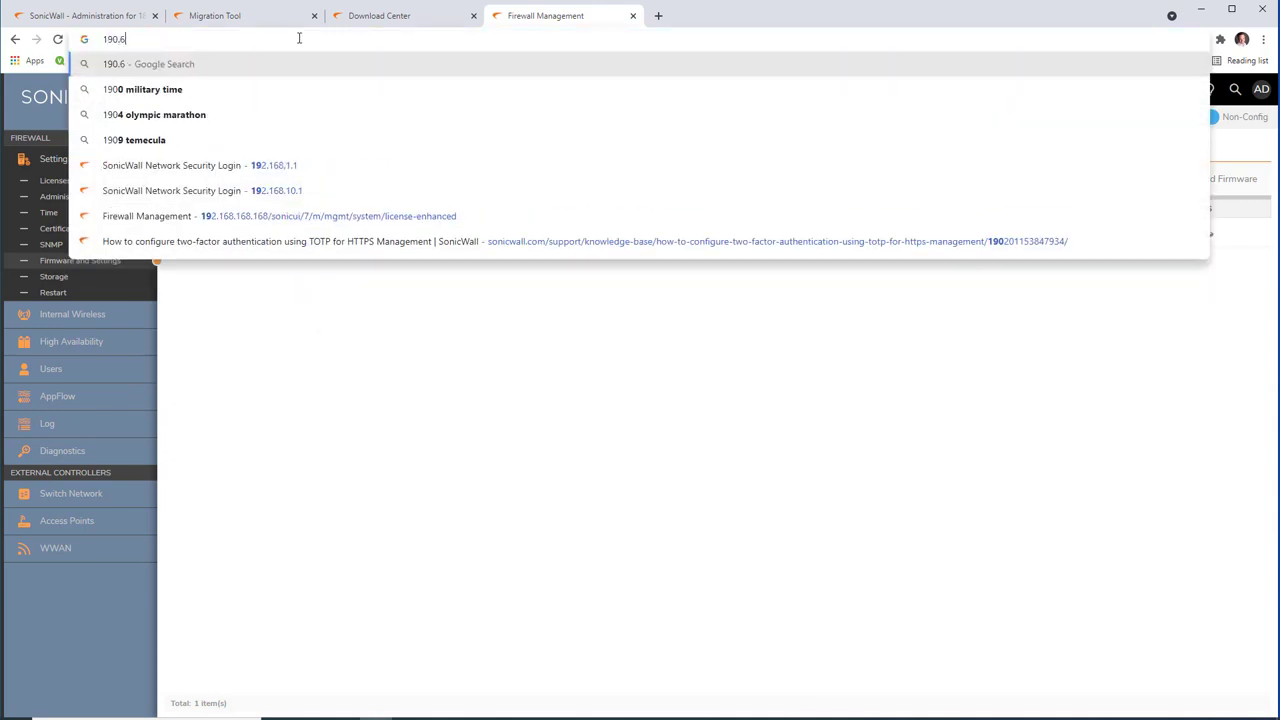
text(.254.1)
key(Return)
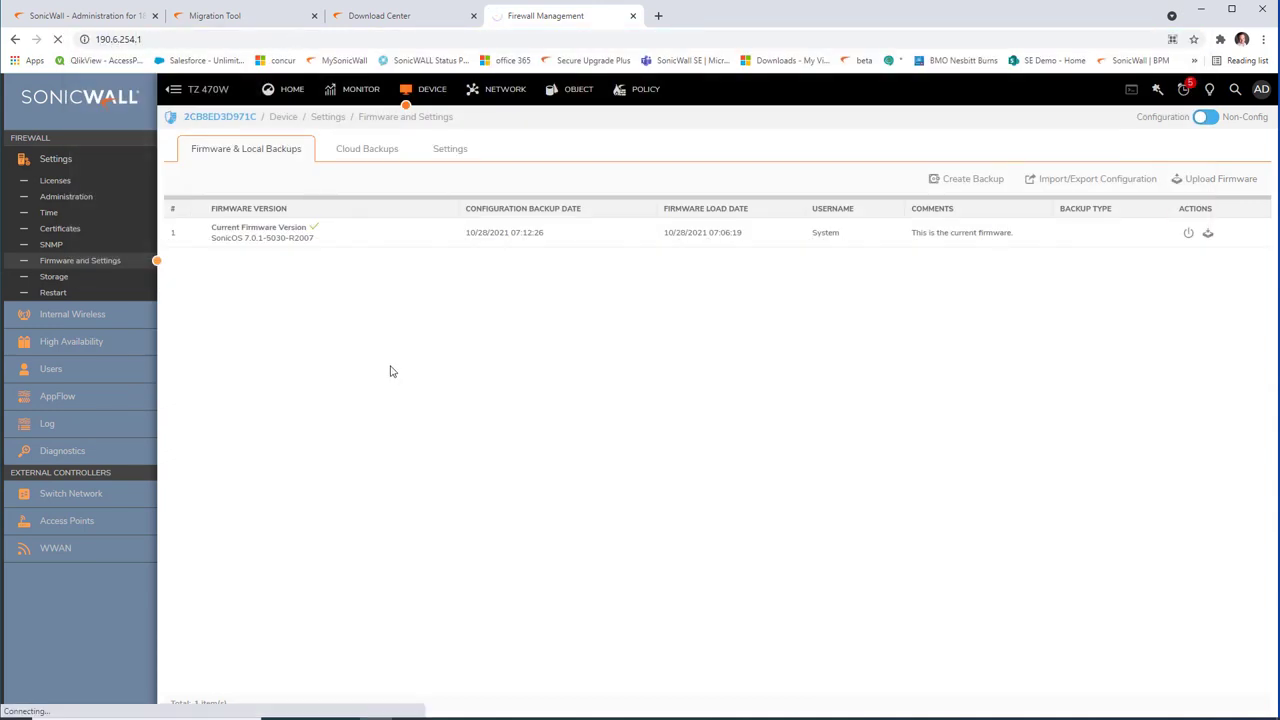
click(106, 40)
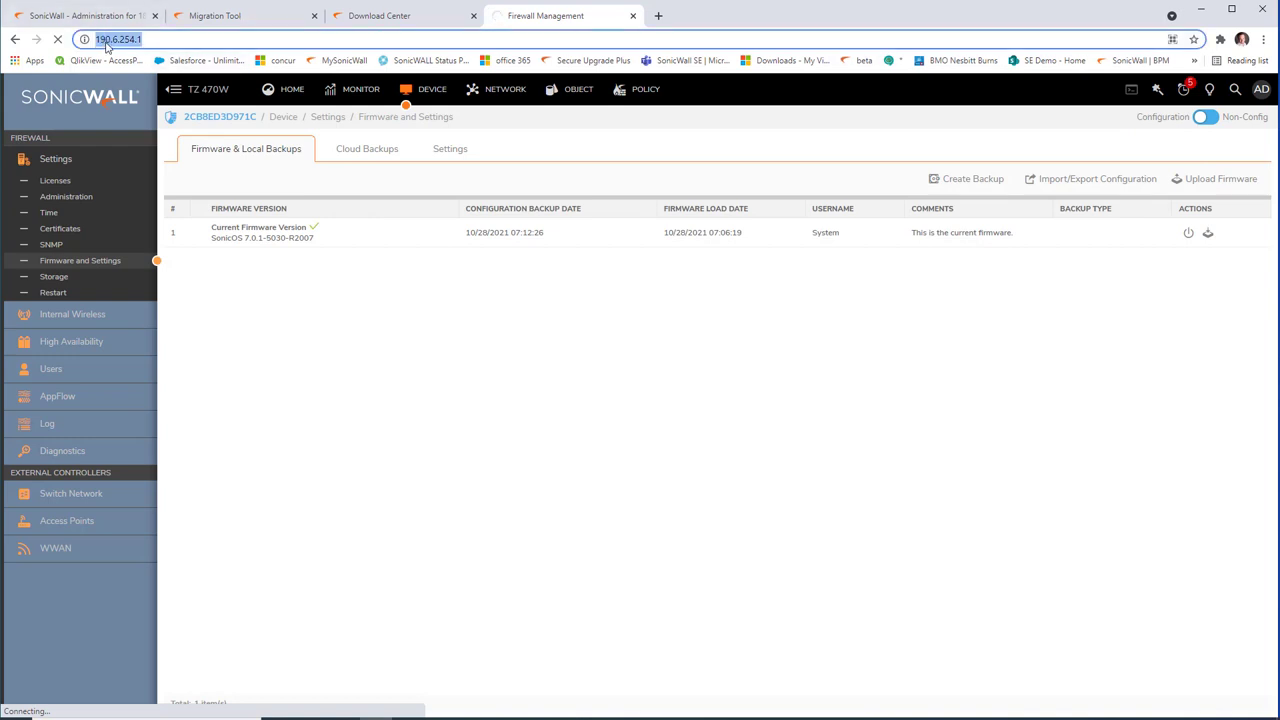
click(107, 41)
key(Escape)
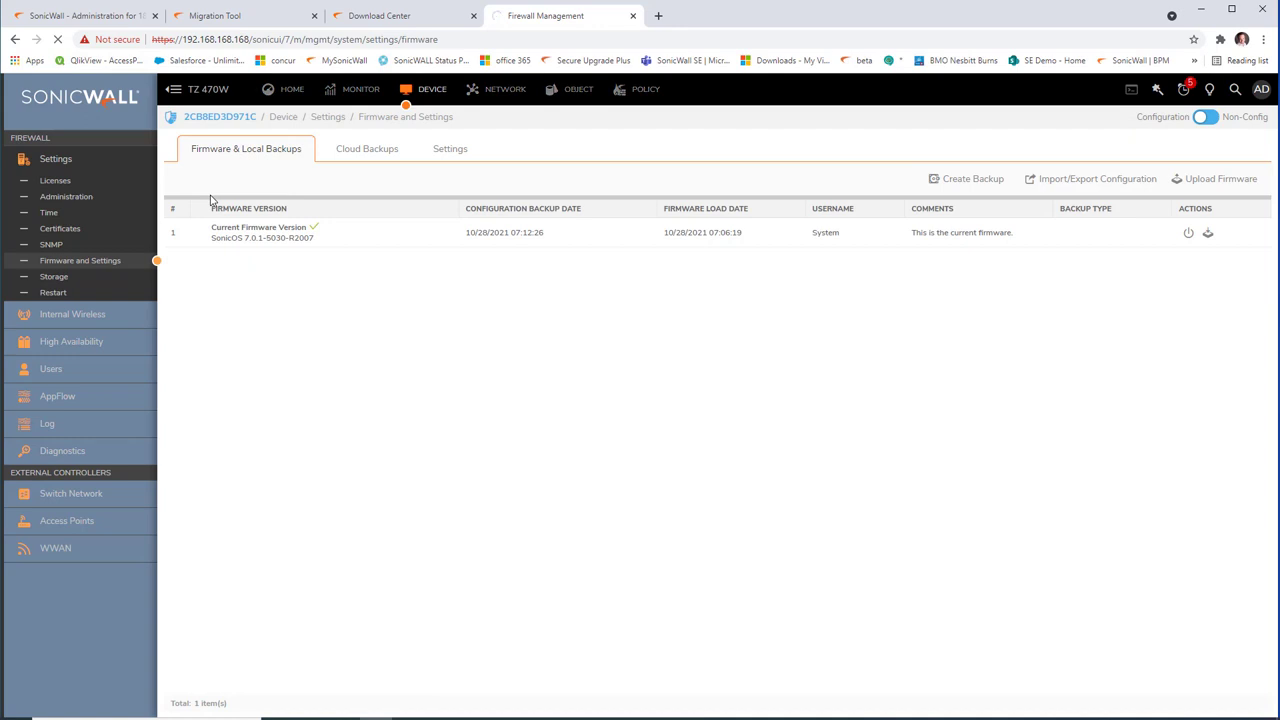
Step: Bypass the certificate warning for 10.6.254.1 and log in as admin with the password
click(458, 435)
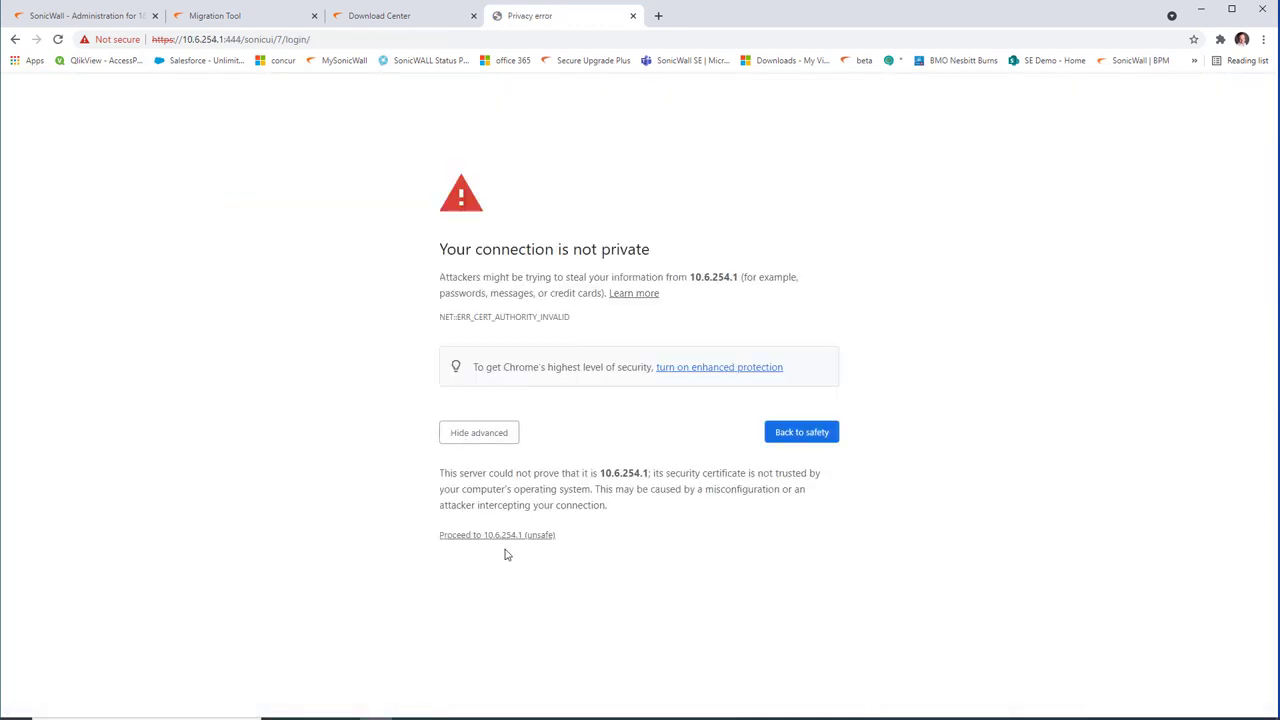
click(500, 537)
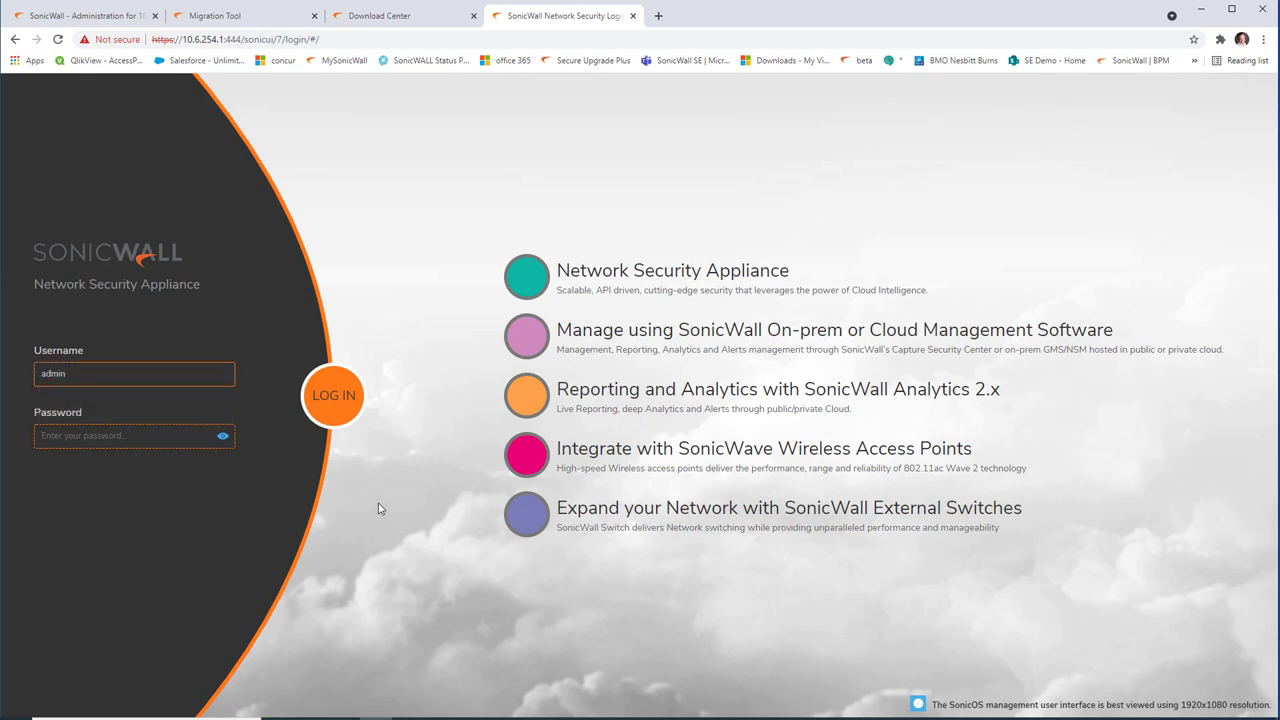
text(**********)
key(Return)
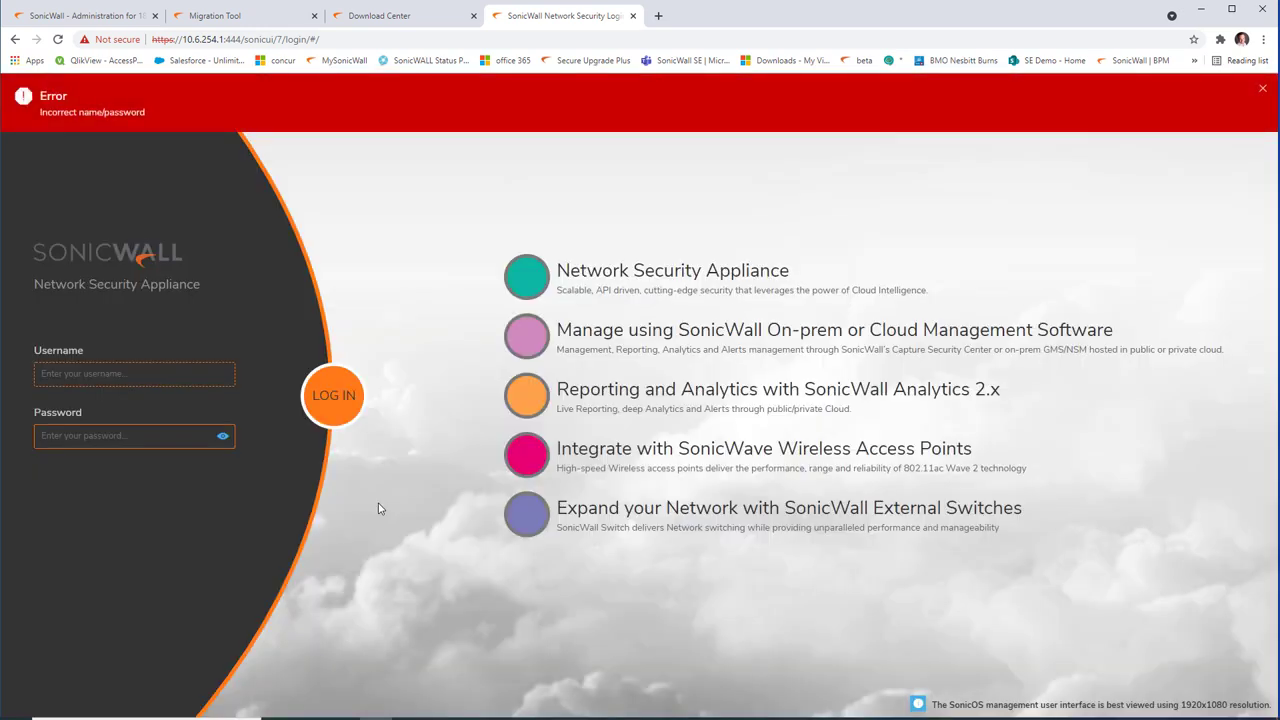
text(admin)
key(Tab)
key(Return)
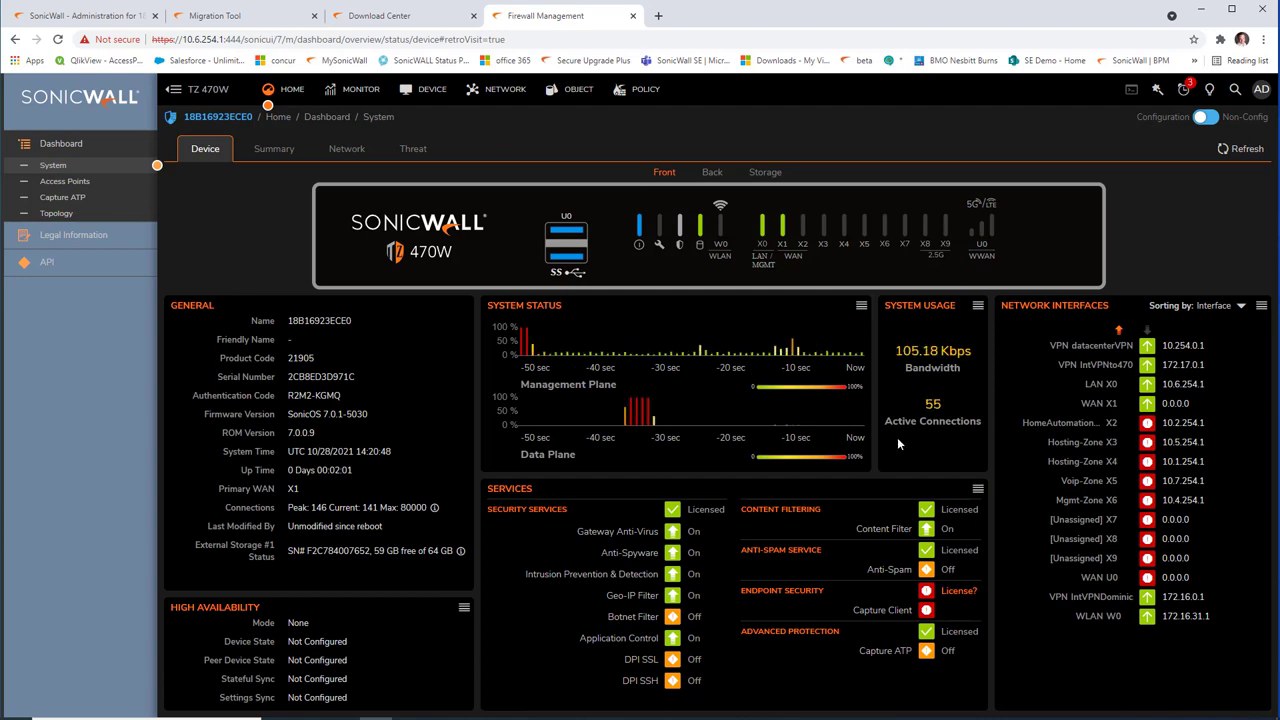
Step: Under Device > Settings > Administration, change the admin password by entering the old and new passwords
click(425, 91)
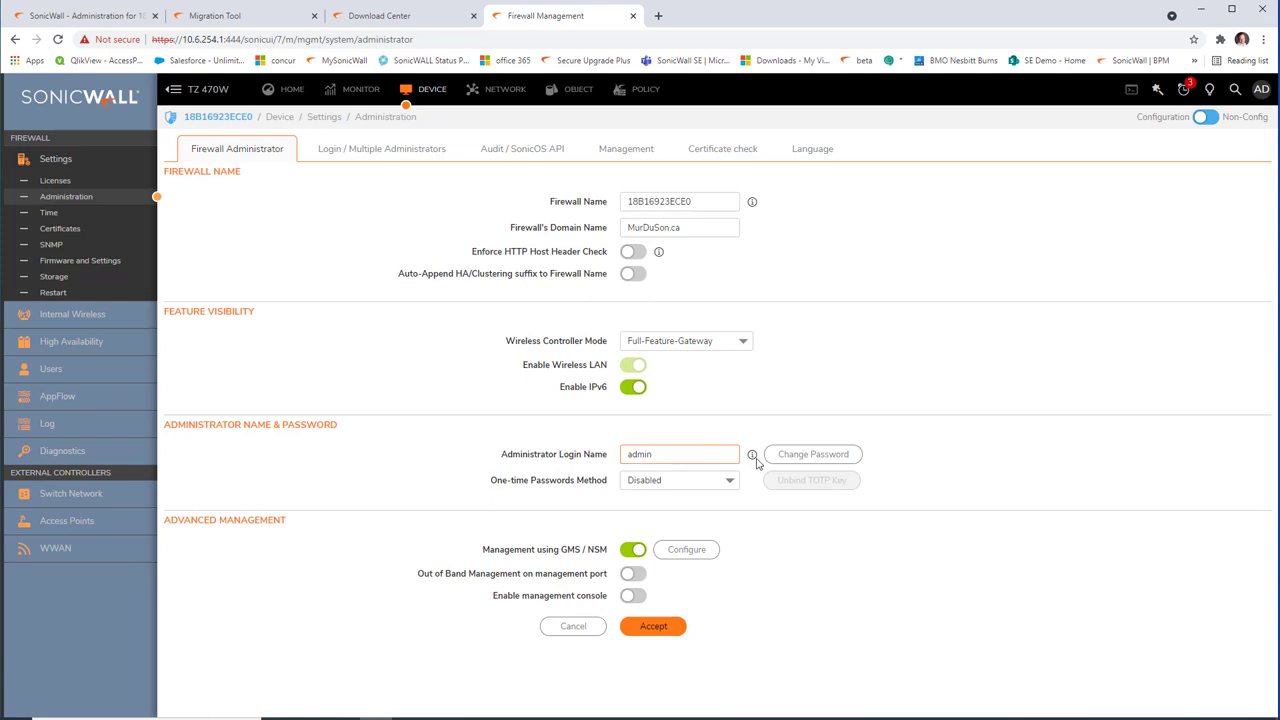
click(811, 456)
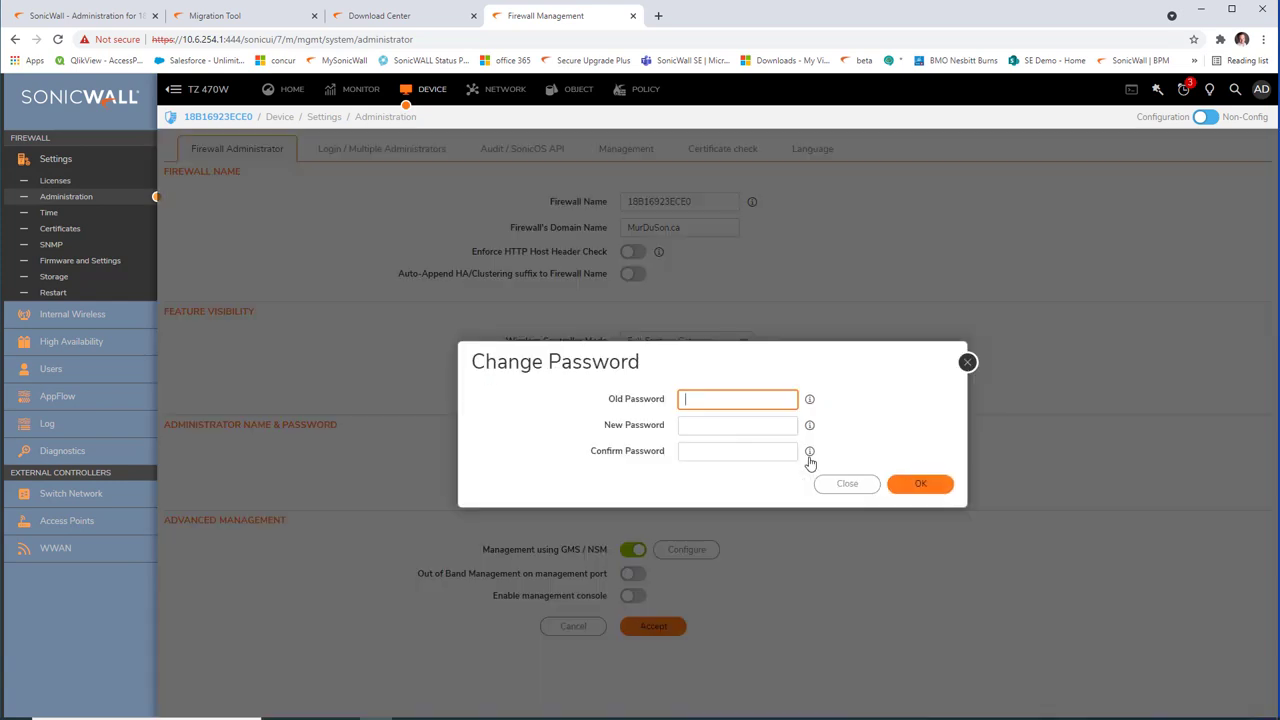
text(••••••••)
key(Tab)
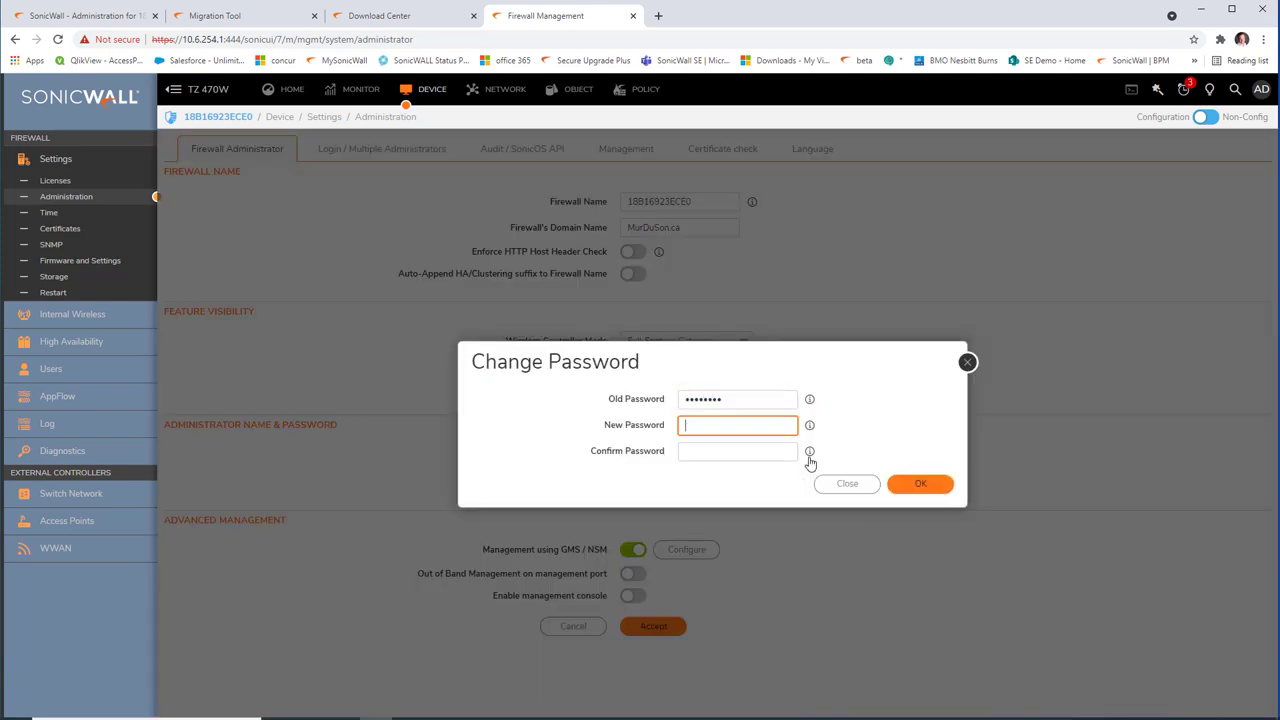
text(••••••••••)
key(Tab)
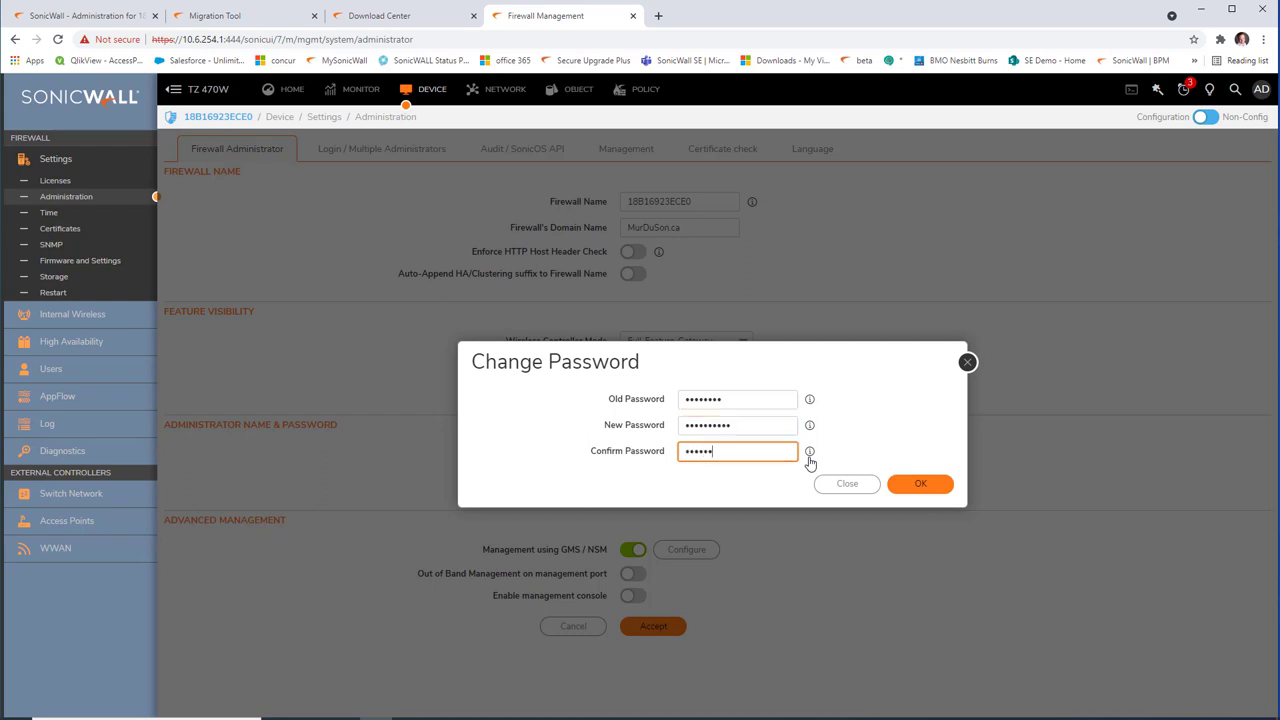
click(919, 484)
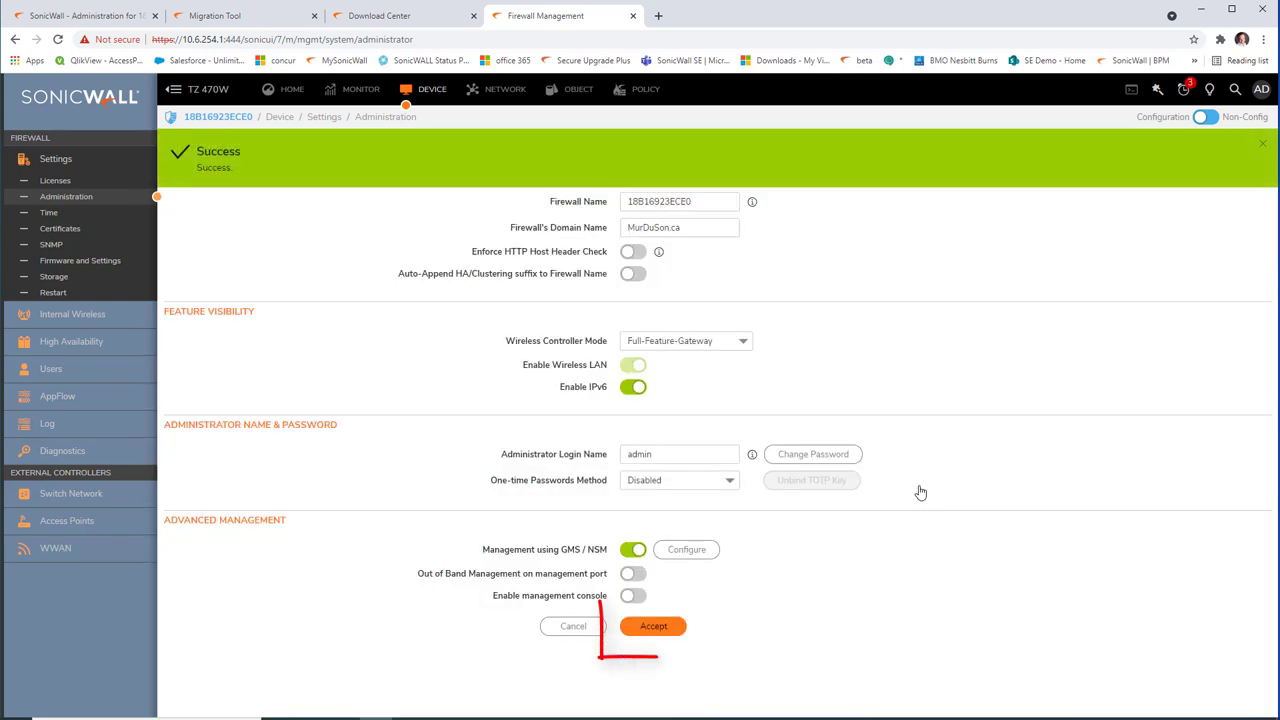